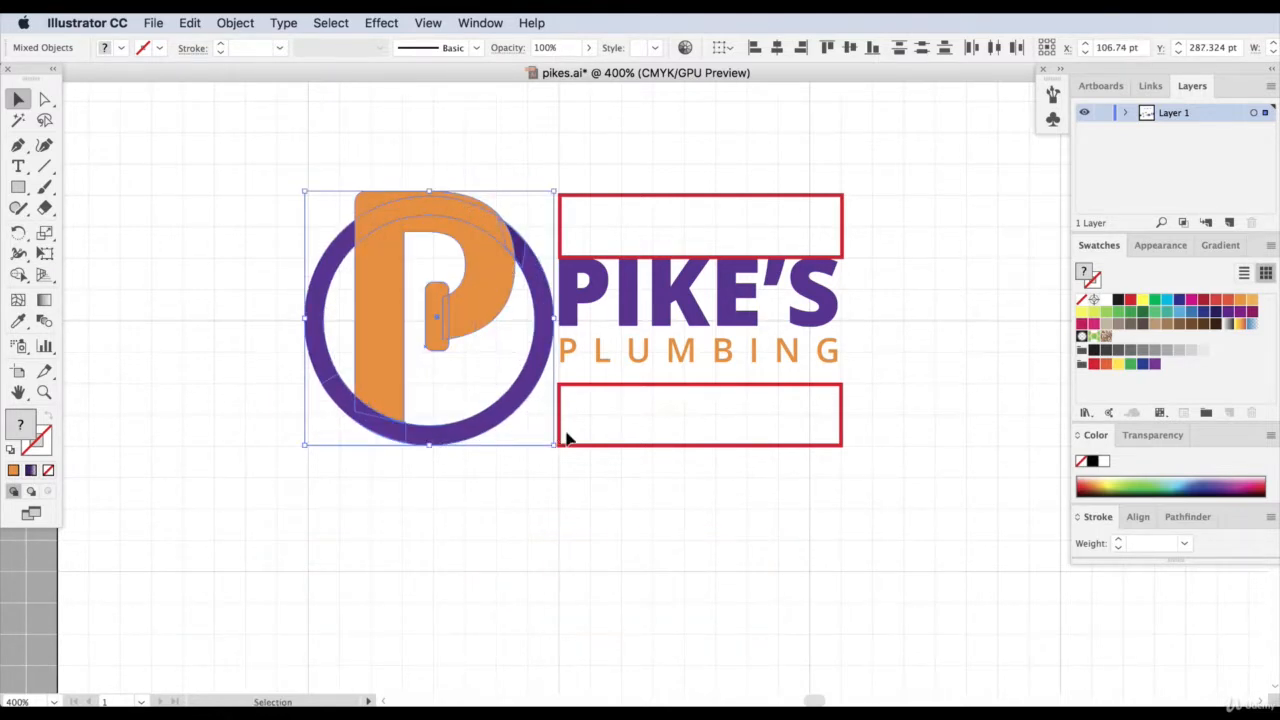
Stretch both red guide rectangles leftward past the circular P emblem so they span the whole logo.
click(576, 412)
click(586, 386)
shift+click(561, 231)
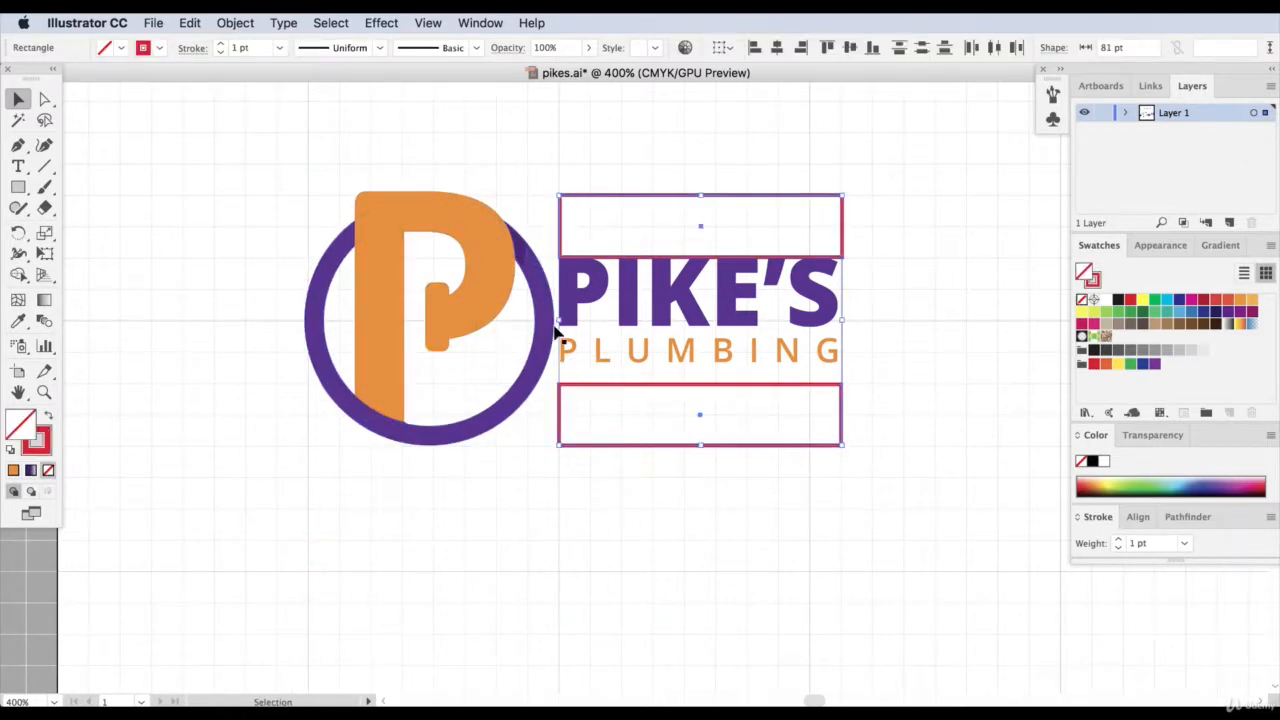
drag(559, 322, 223, 291)
Scale the circular P emblem down slightly so it fits between the outer edges of the two guide rectangles.
drag(323, 123, 517, 534)
shift+click(552, 257)
shift+click(560, 386)
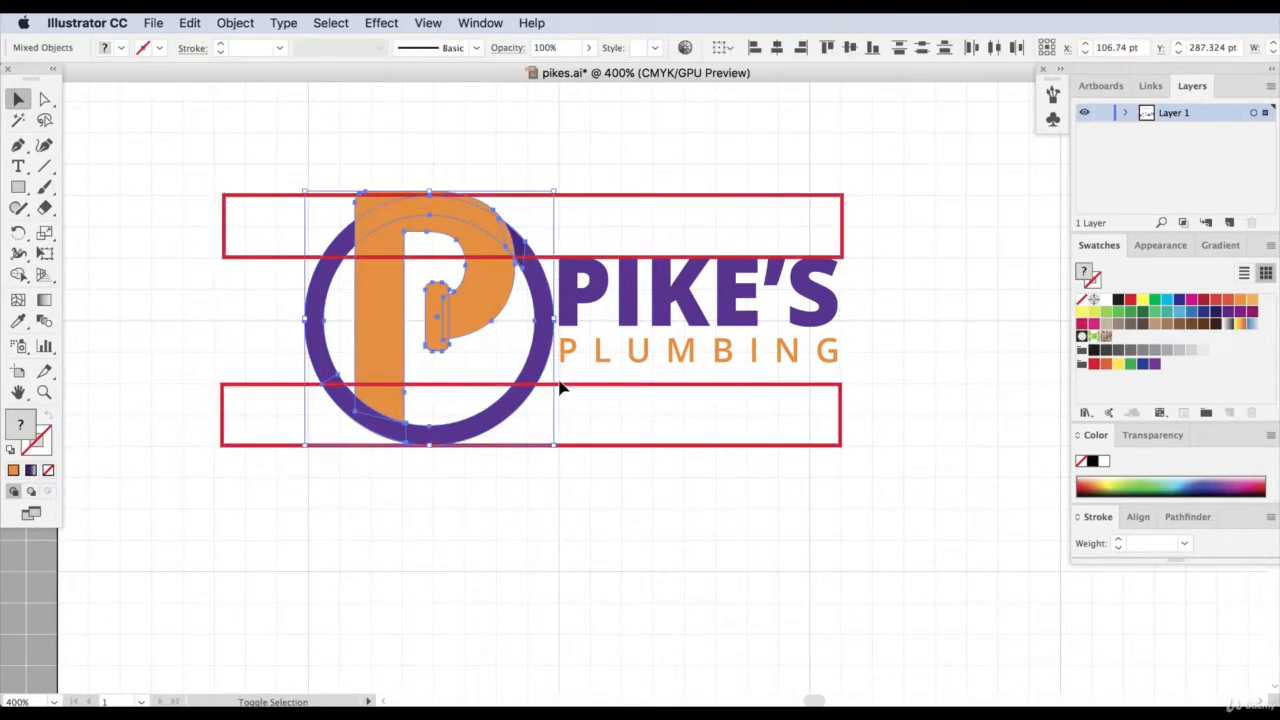
drag(300, 188, 309, 197)
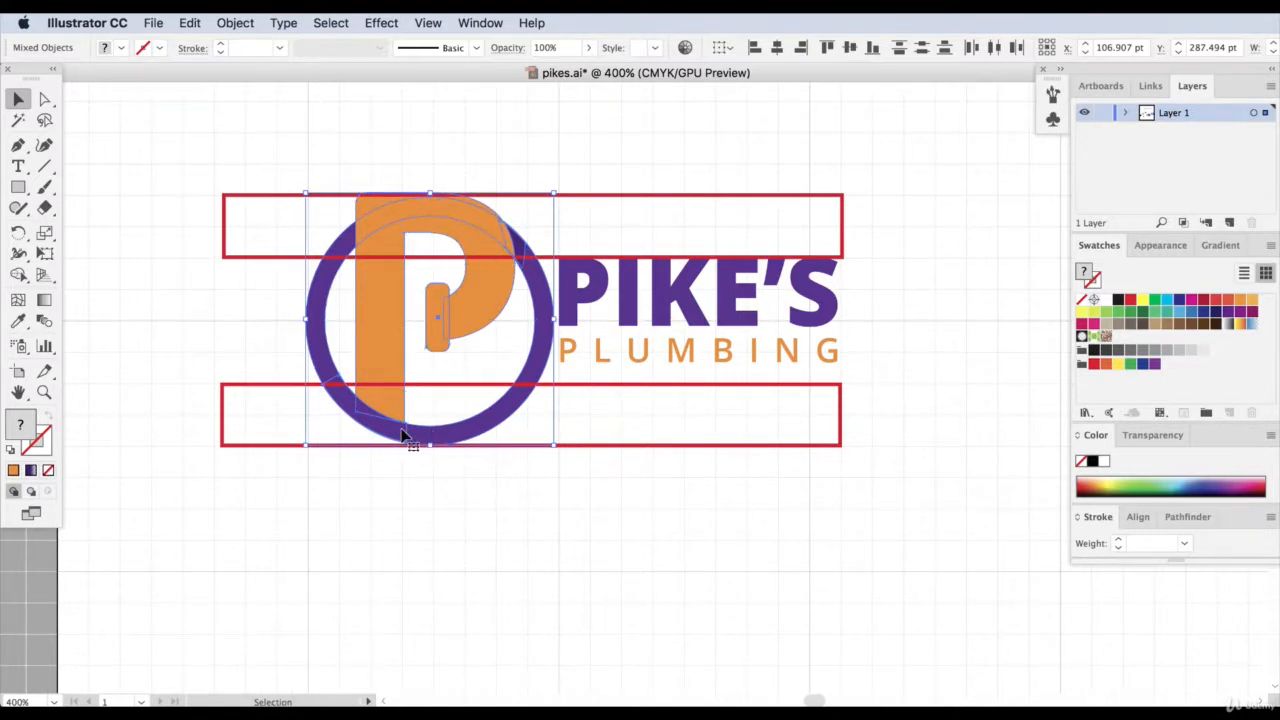
click(452, 172)
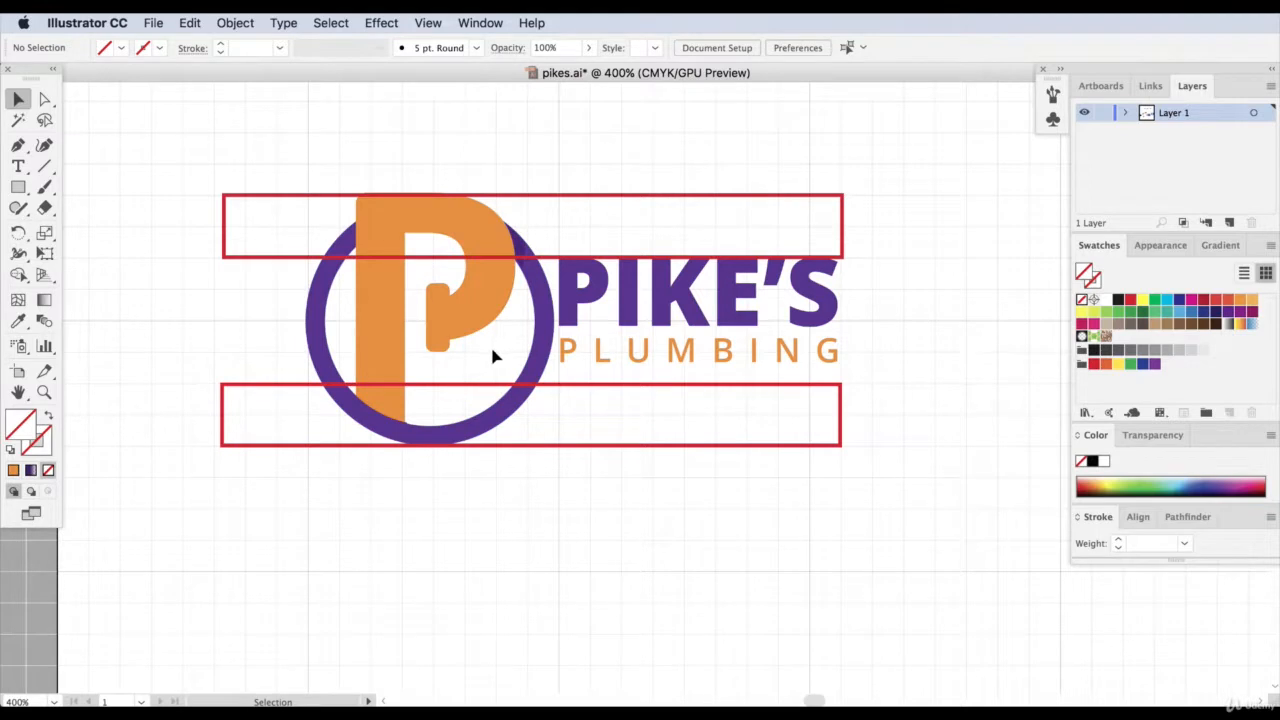
Move the PIKE'S PLUMBING wordmark about one grid square to the right, away from the emblem.
click(628, 368)
click(886, 300)
mouse_move(766, 357)
mouse_down()
mouse_move(736, 316)
mouse_move(768, 300)
mouse_up()
click(928, 300)
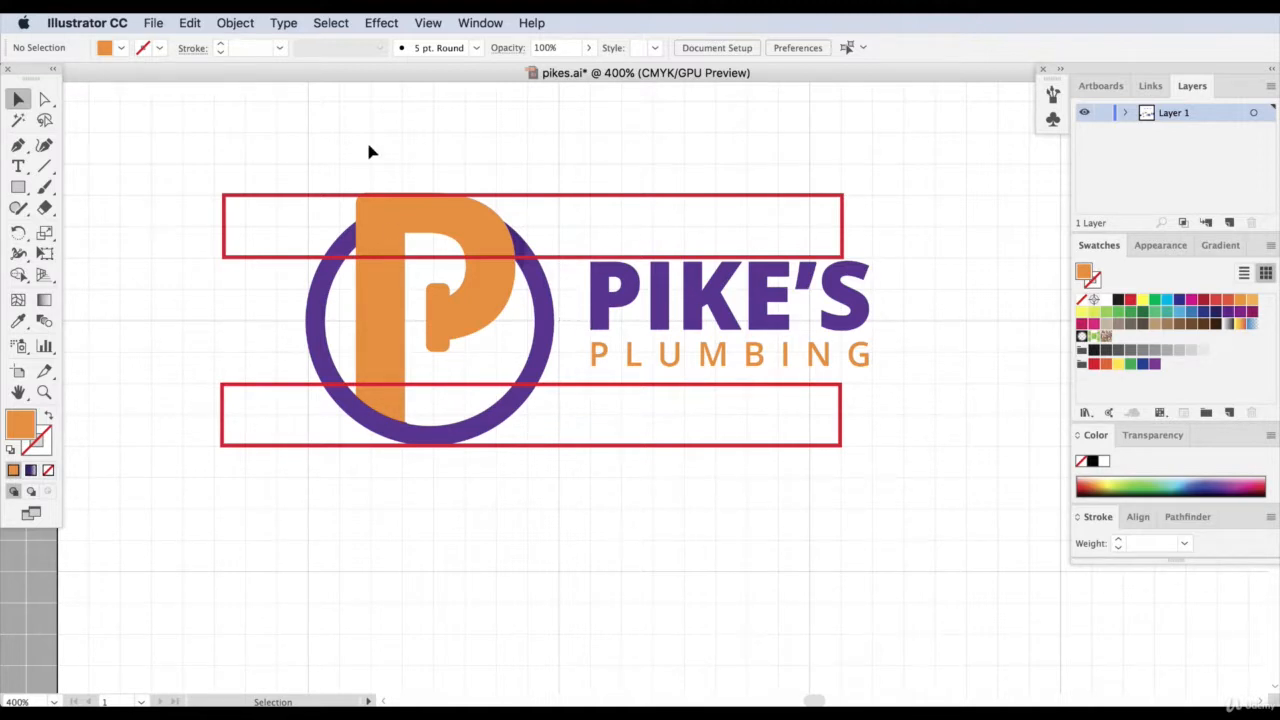
Move the circular P emblem alone, without the guide rectangles, slightly right until its edge meets the vertical grid line.
drag(369, 151, 540, 534)
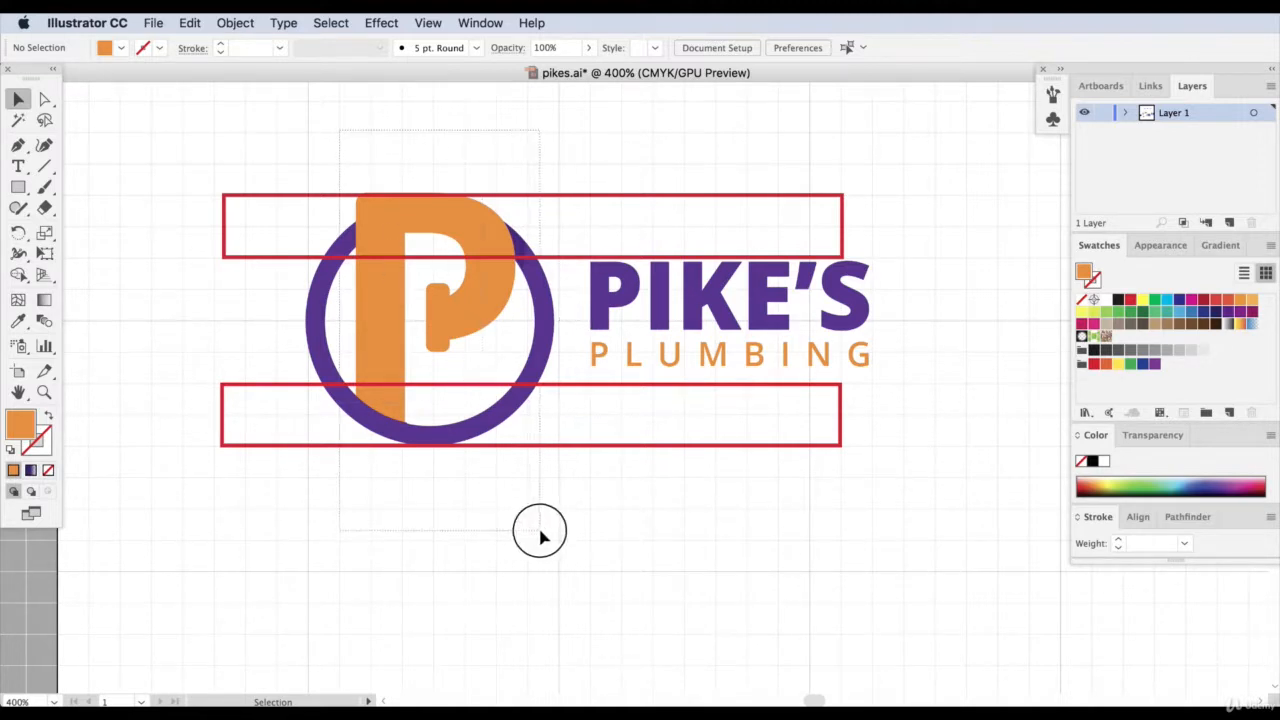
shift+click(279, 256)
drag(391, 254, 395, 258)
click(703, 559)
drag(380, 148, 505, 557)
shift+click(272, 259)
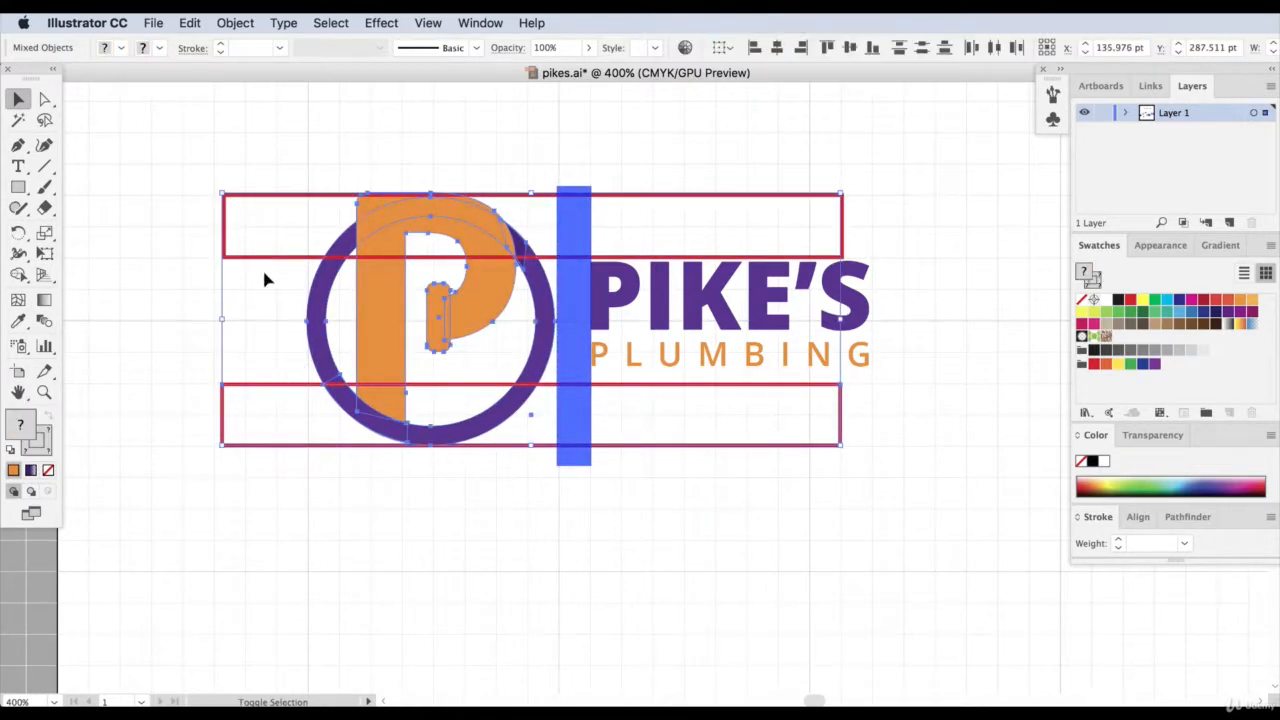
shift+click(255, 385)
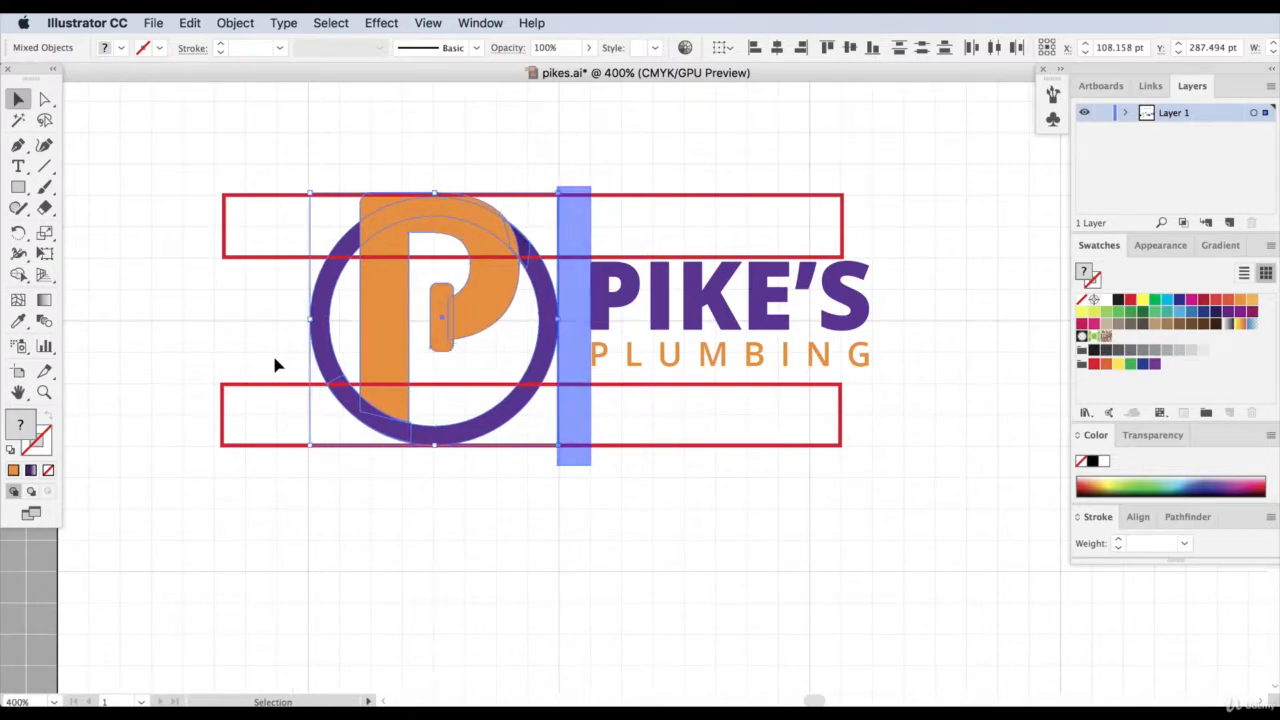
click(580, 93)
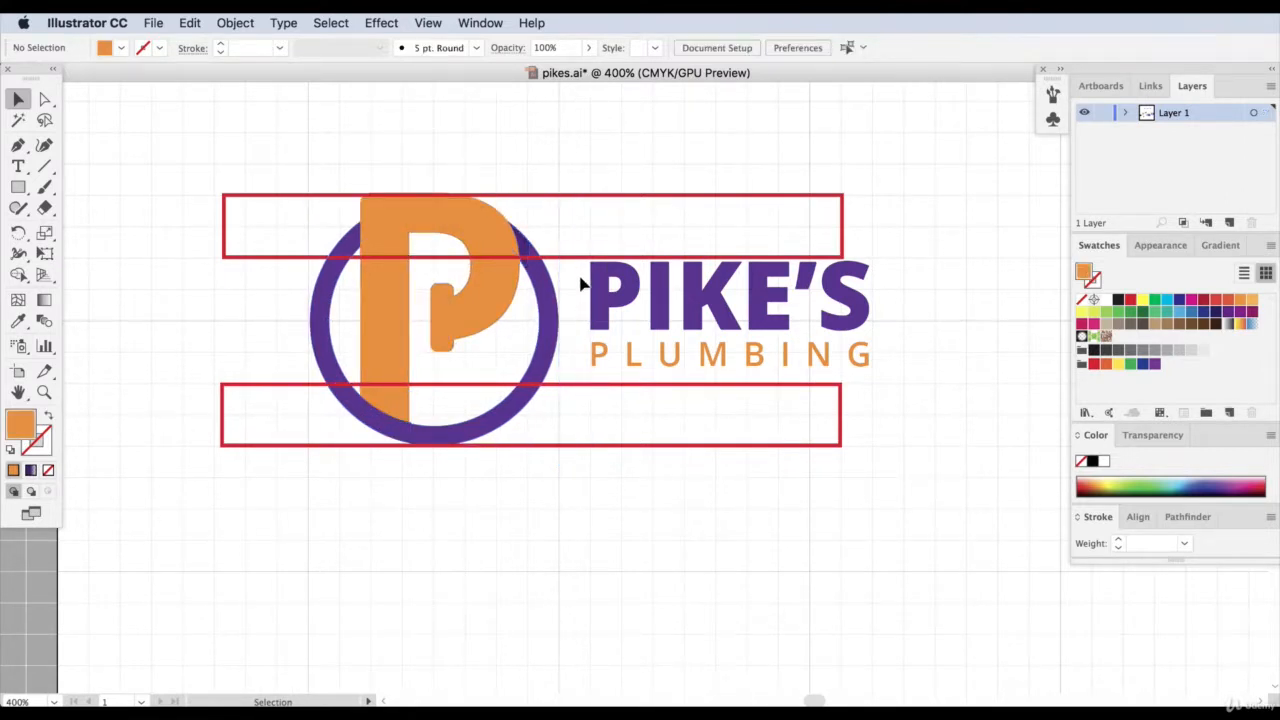
Shift the wordmark down and enlarge it slightly so it sits vertically centred between the guide rectangles.
drag(607, 292, 605, 298)
drag(884, 268, 888, 266)
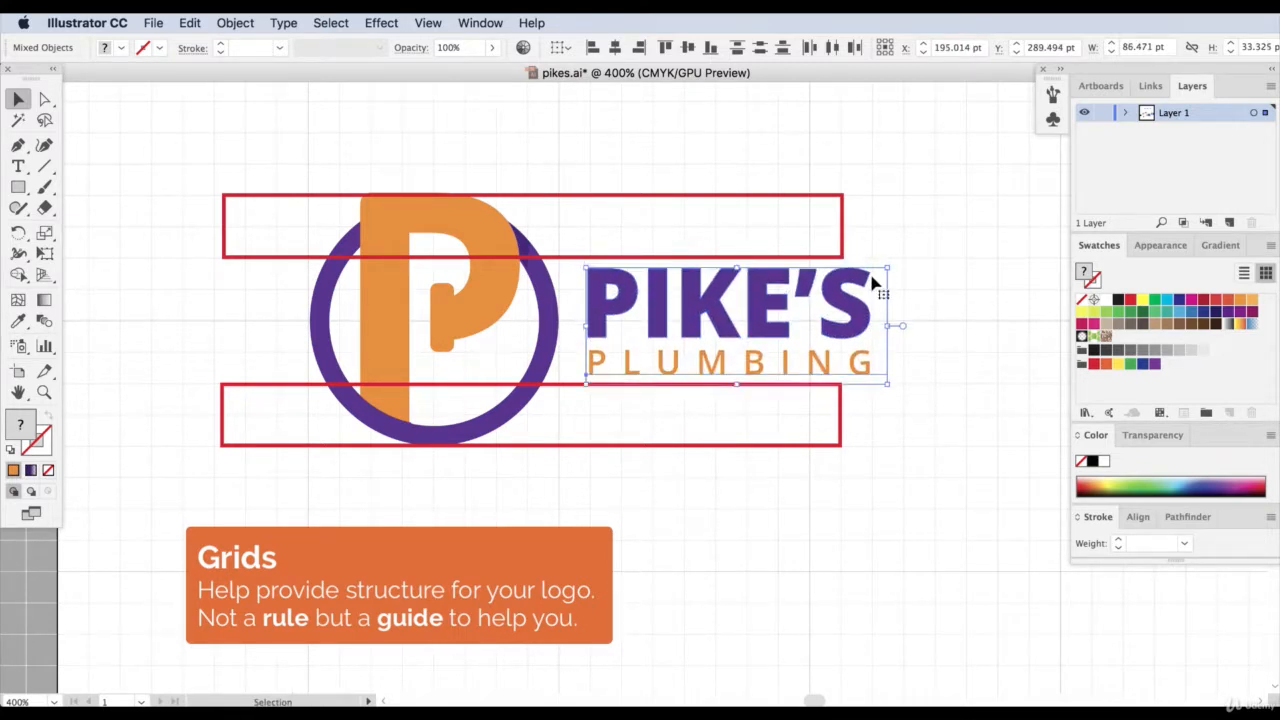
click(1006, 294)
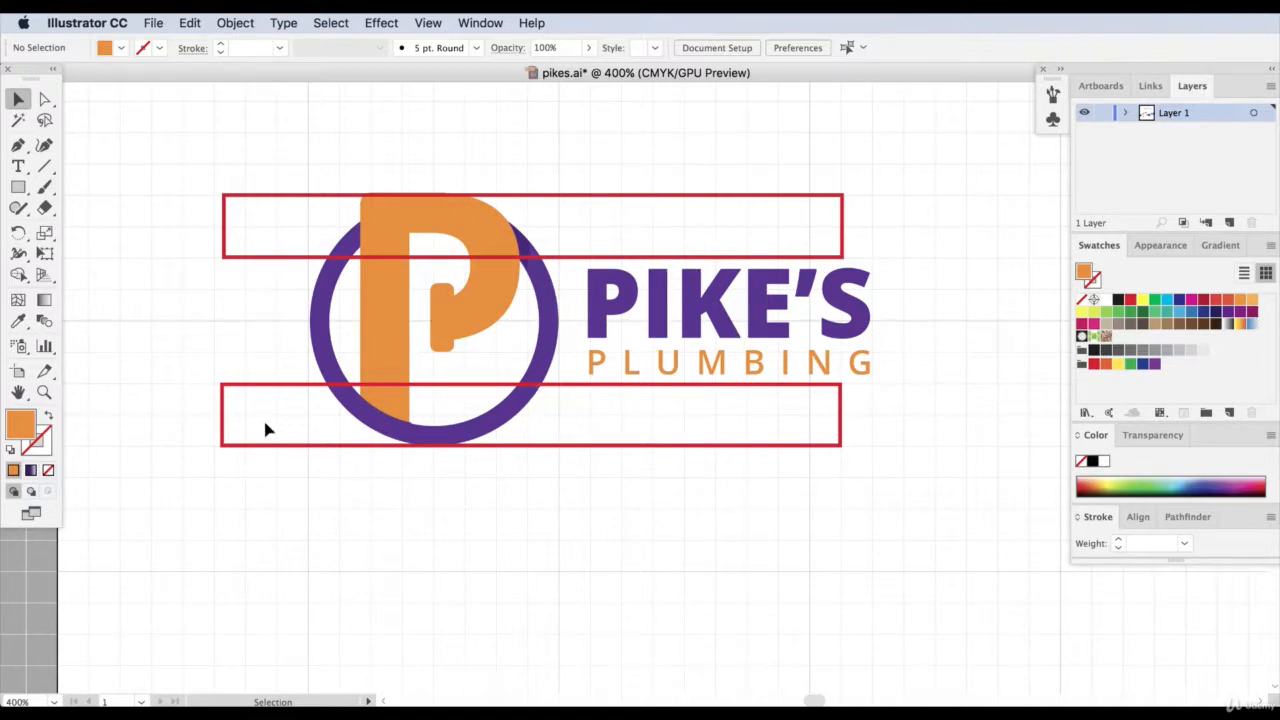
Delete both red guide rectangles from around the logo.
click(283, 386)
key(Delete)
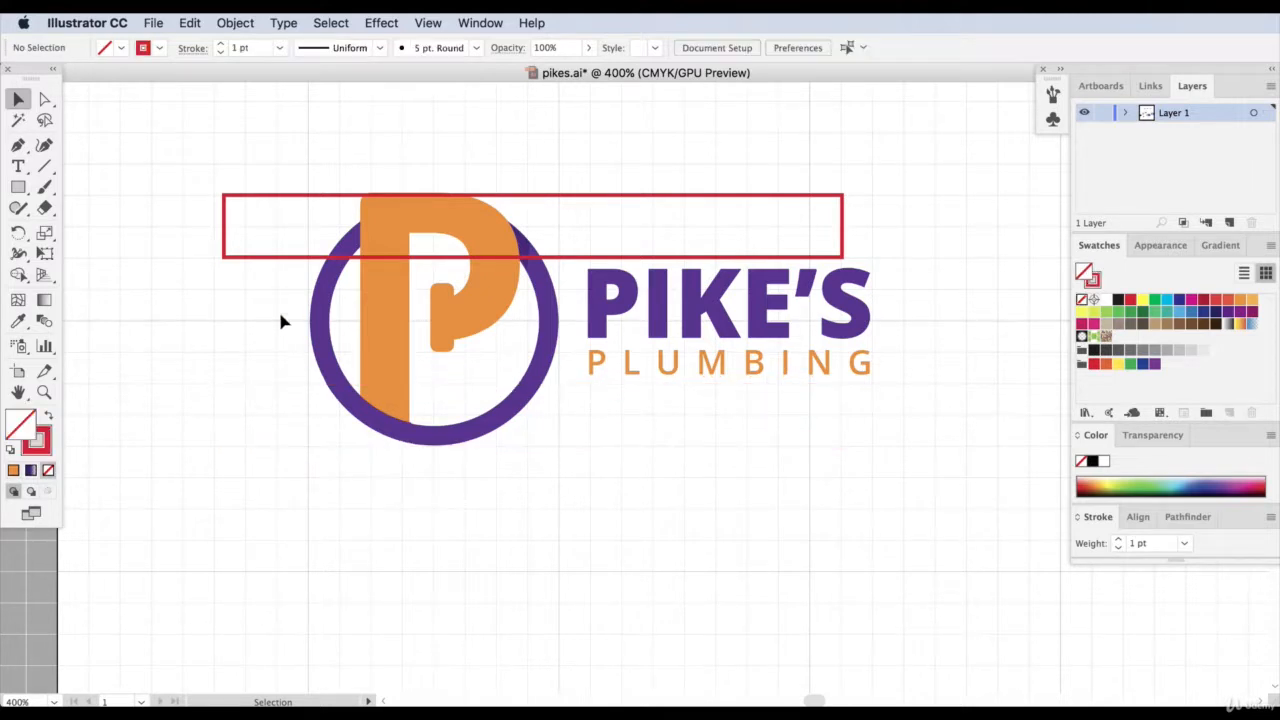
click(283, 204)
key(Delete)
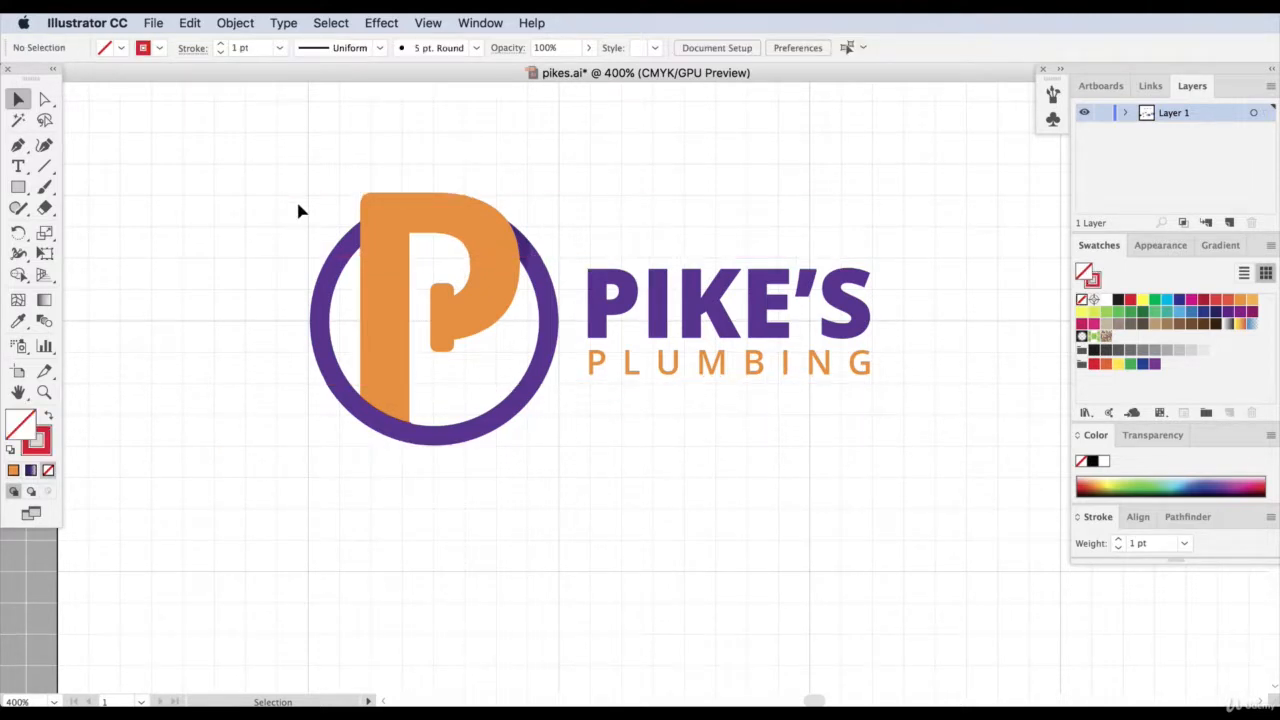
Hide the grid and check the balance of emblem and wordmark on the plain artboard.
click(428, 22)
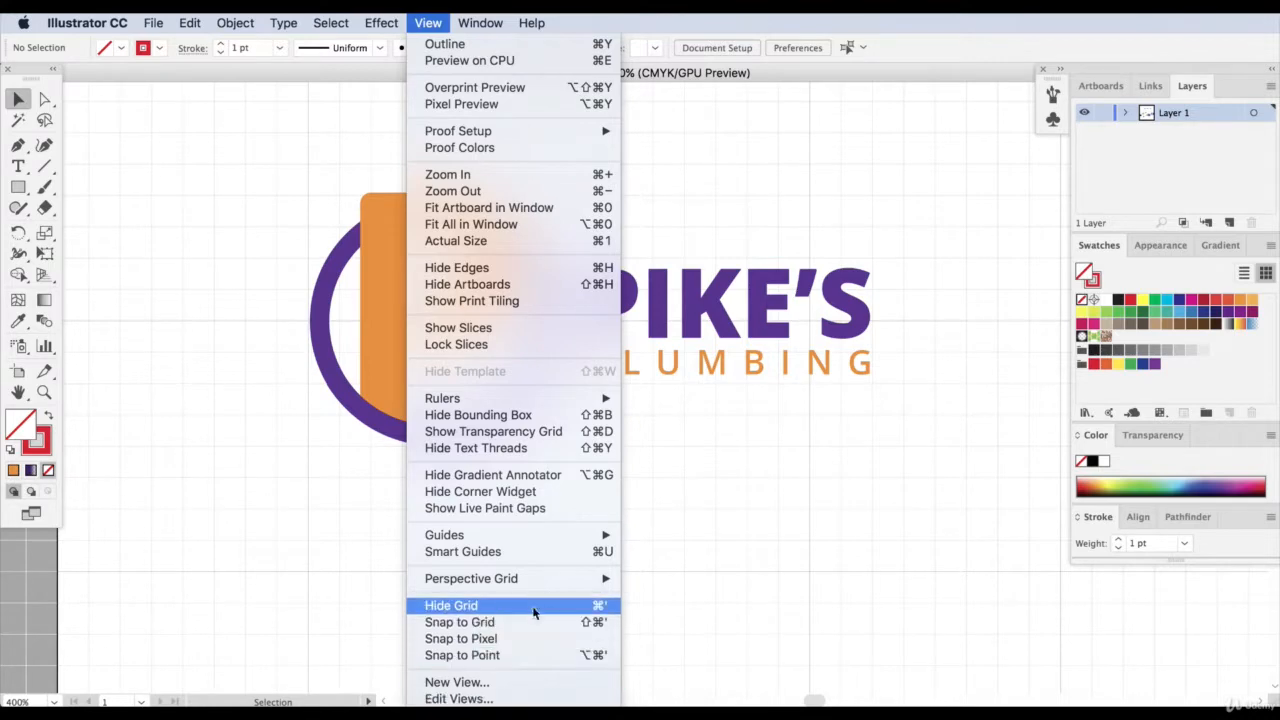
click(531, 606)
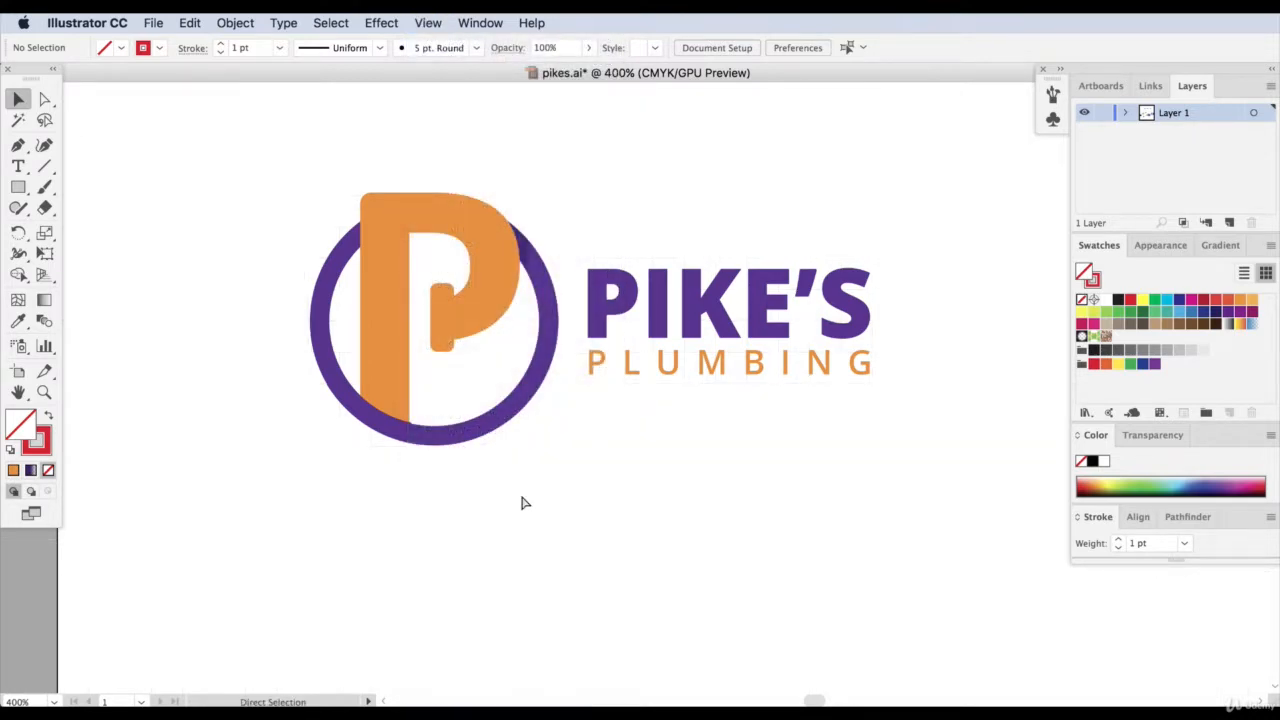
key(super+equal)
key(super+minus)
key(super+minus)
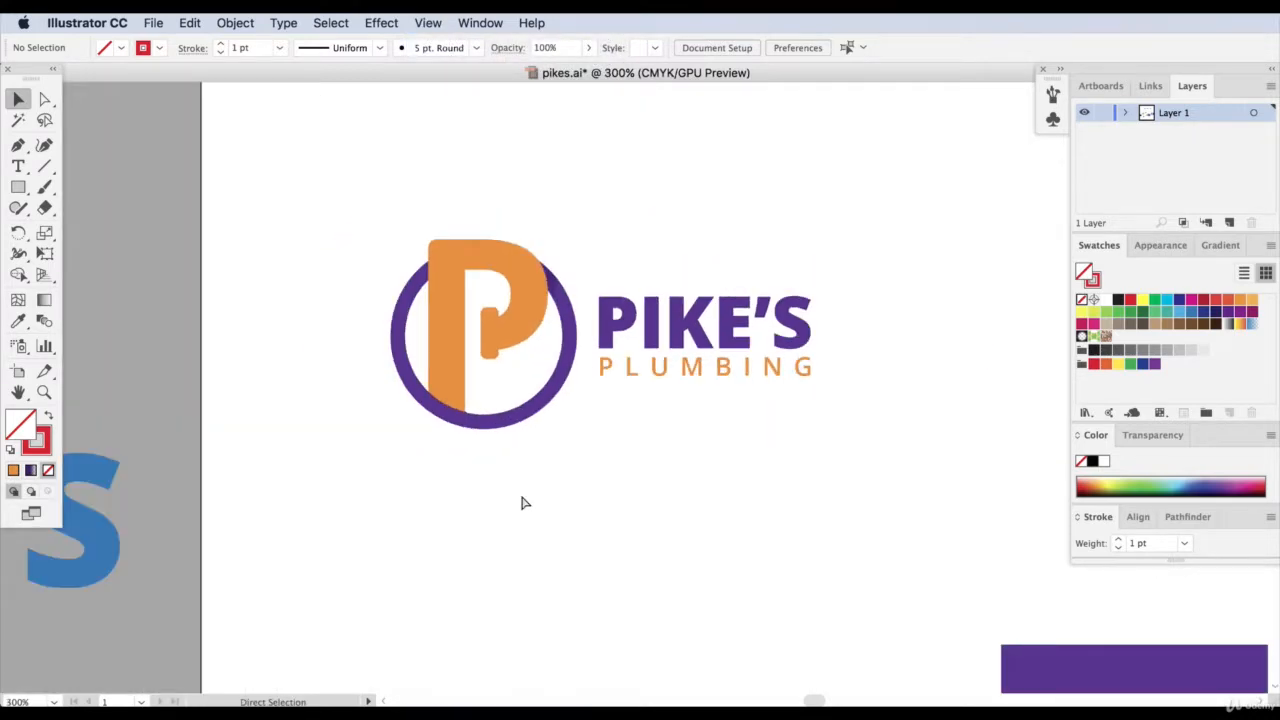
key(super+minus)
key(super+equal)
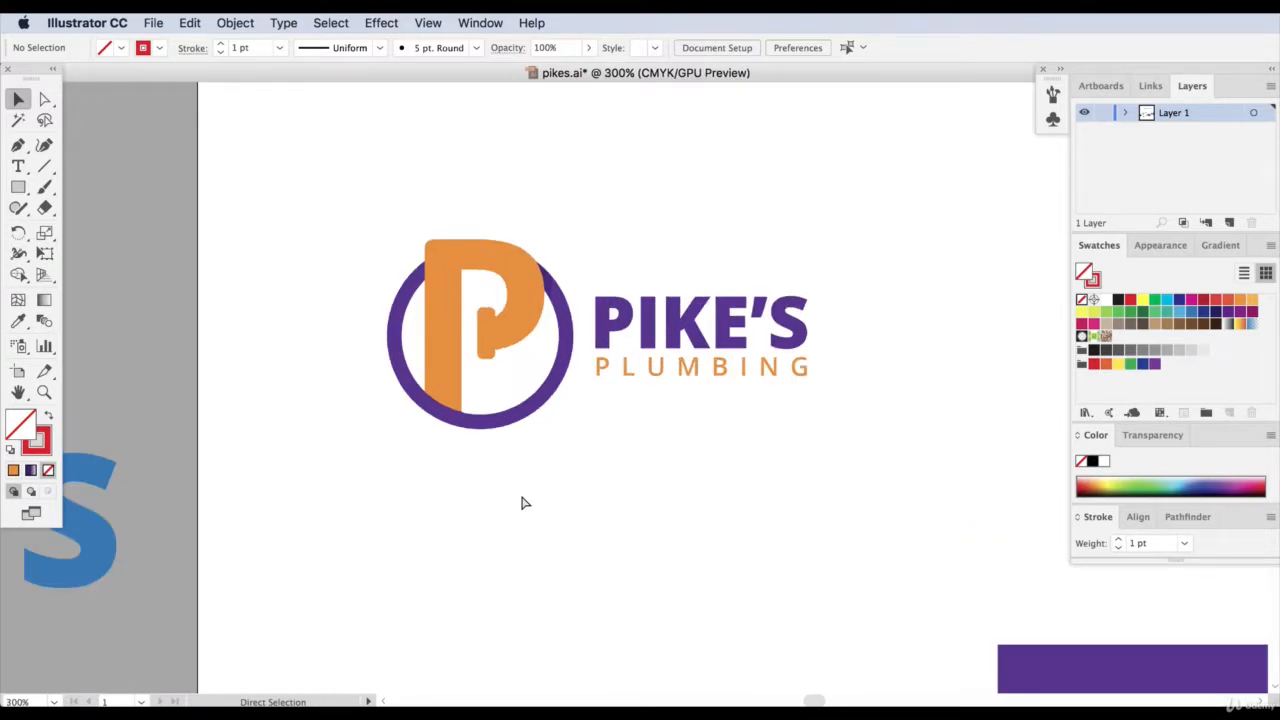
key(super+equal)
Show the grid again and undo the deletion of the red guide rectangles.
click(381, 22)
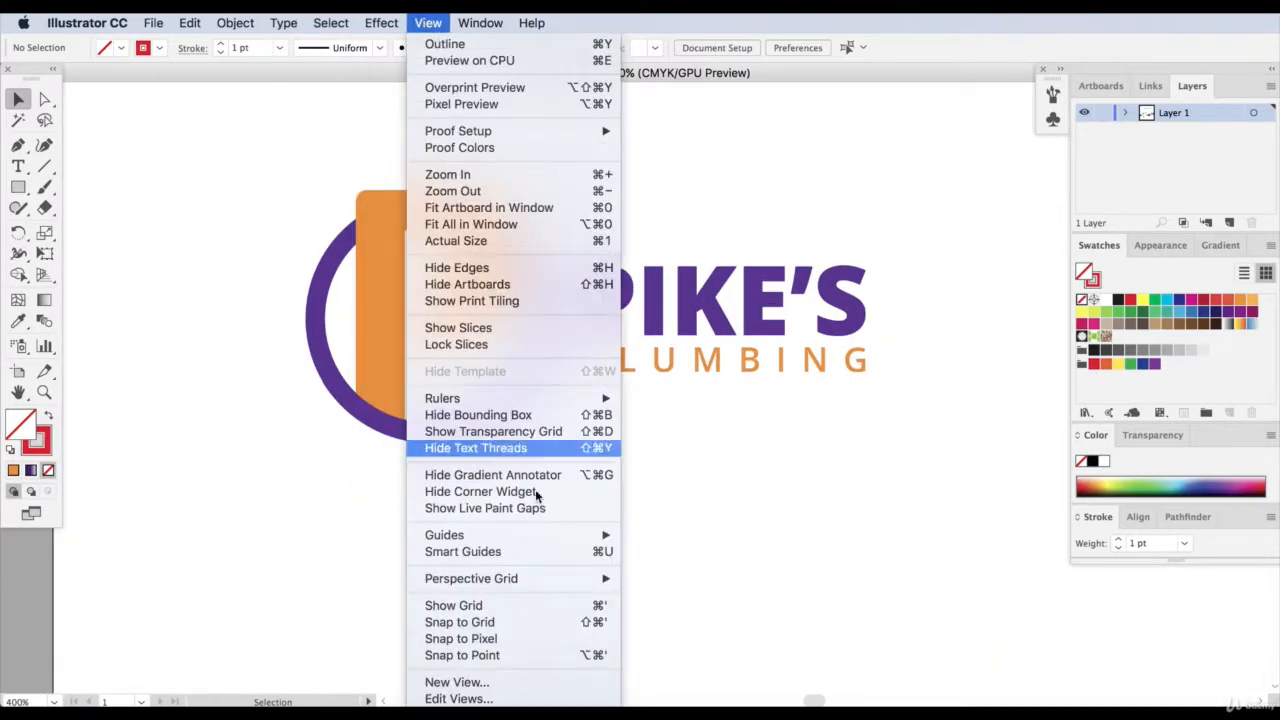
click(539, 605)
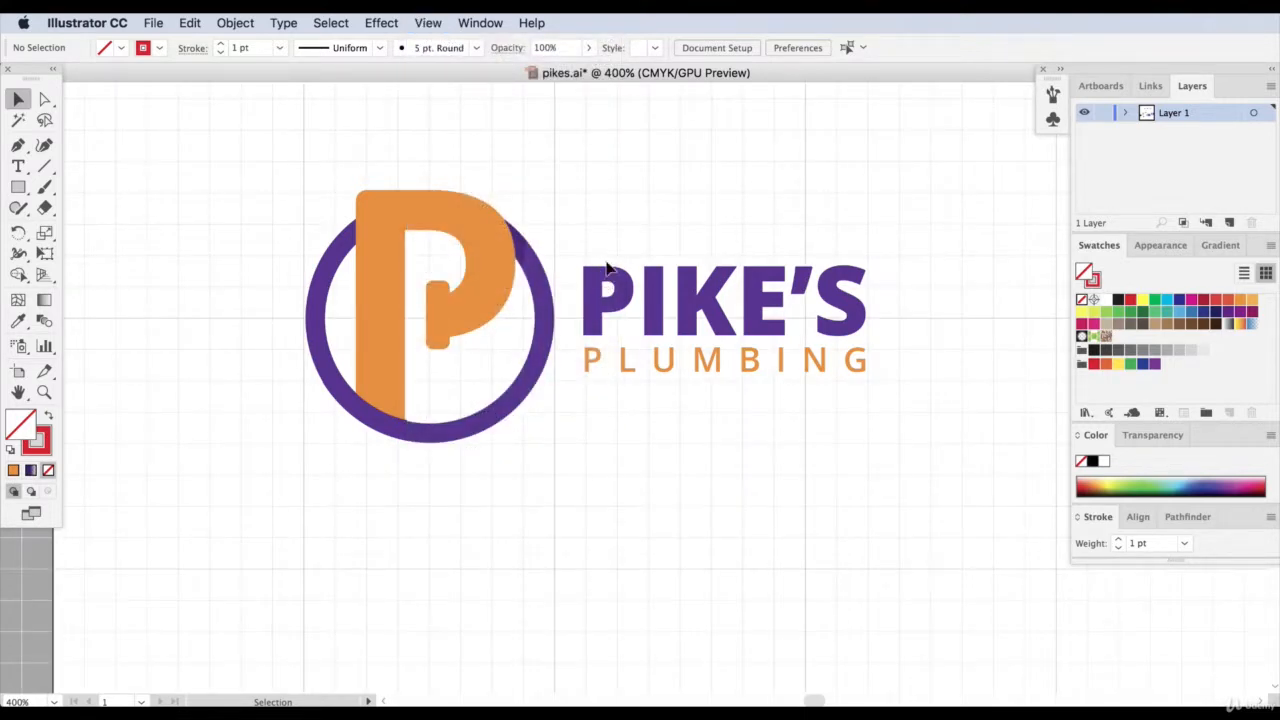
key(super+a)
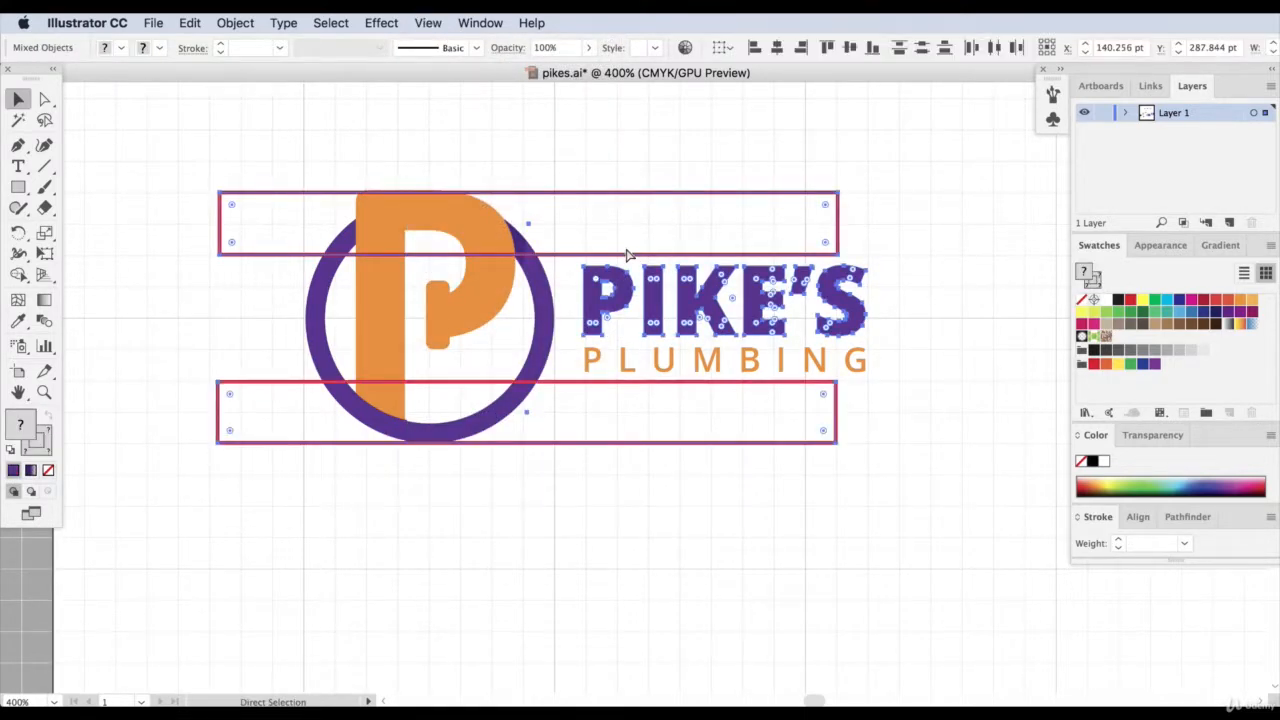
Reduce both guide rectangles to about one and a half grid squares high by moving their inner edges outward.
click(751, 206)
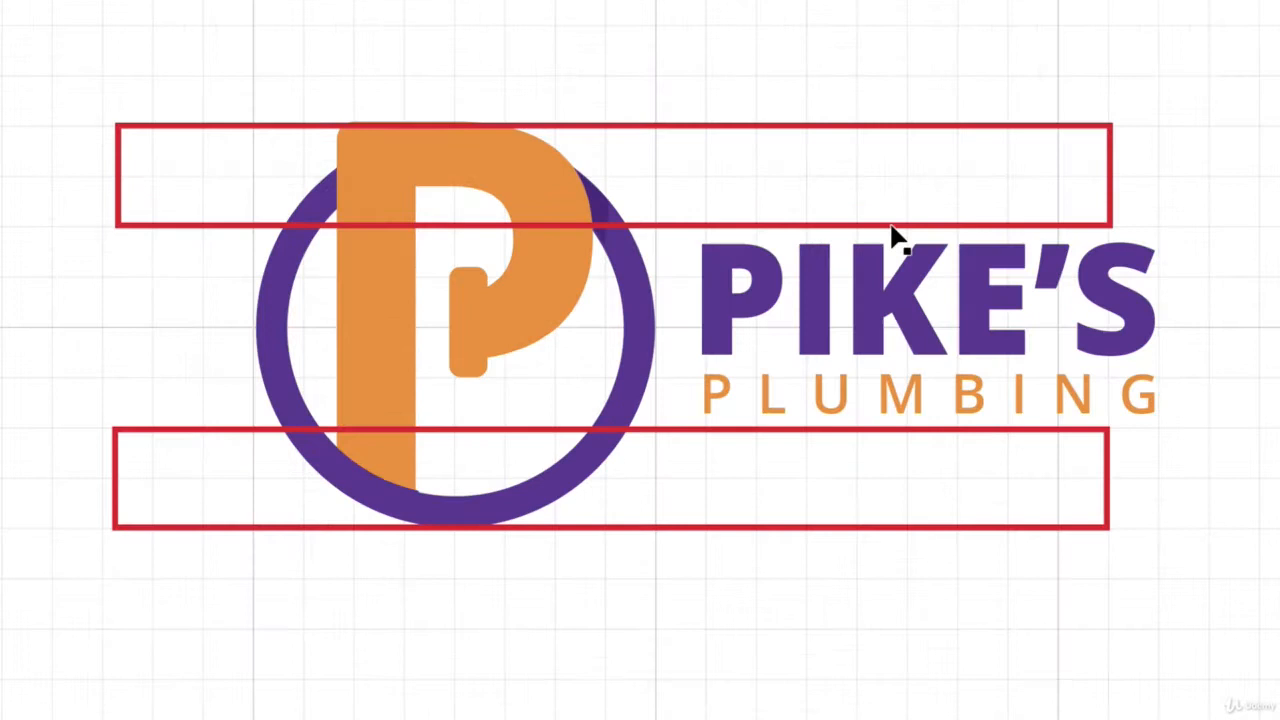
click(555, 254)
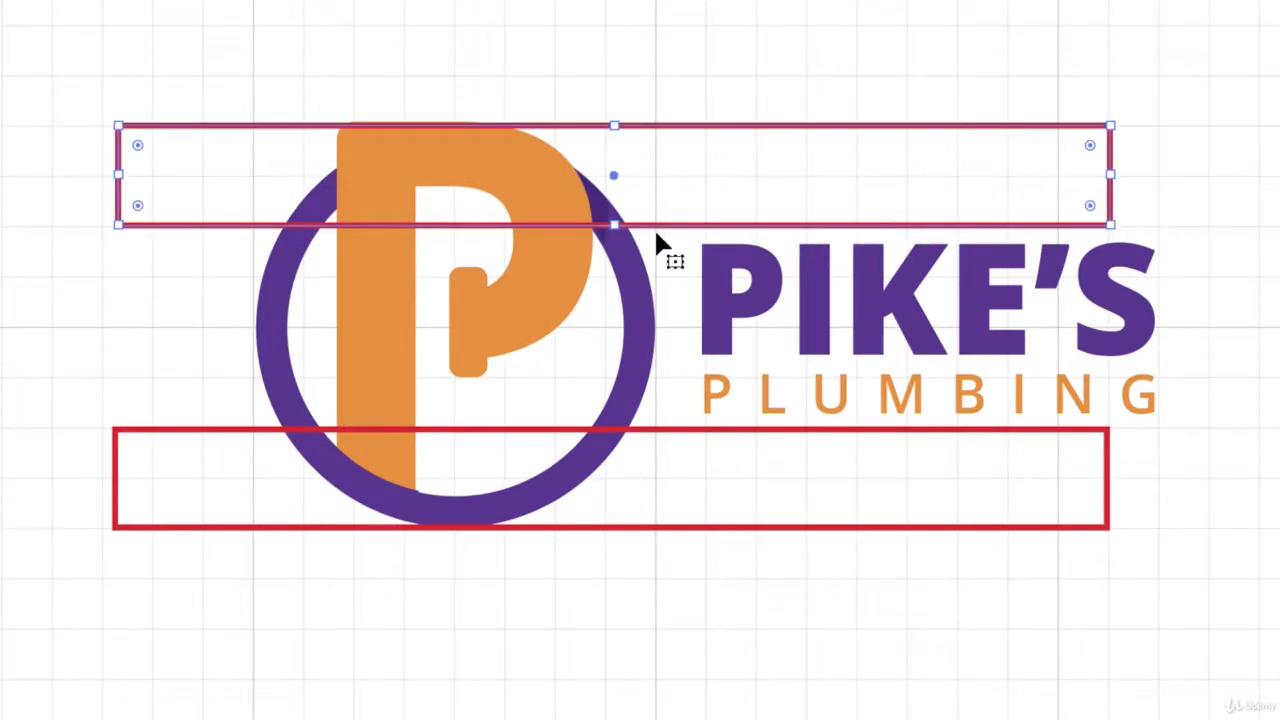
drag(614, 224, 614, 200)
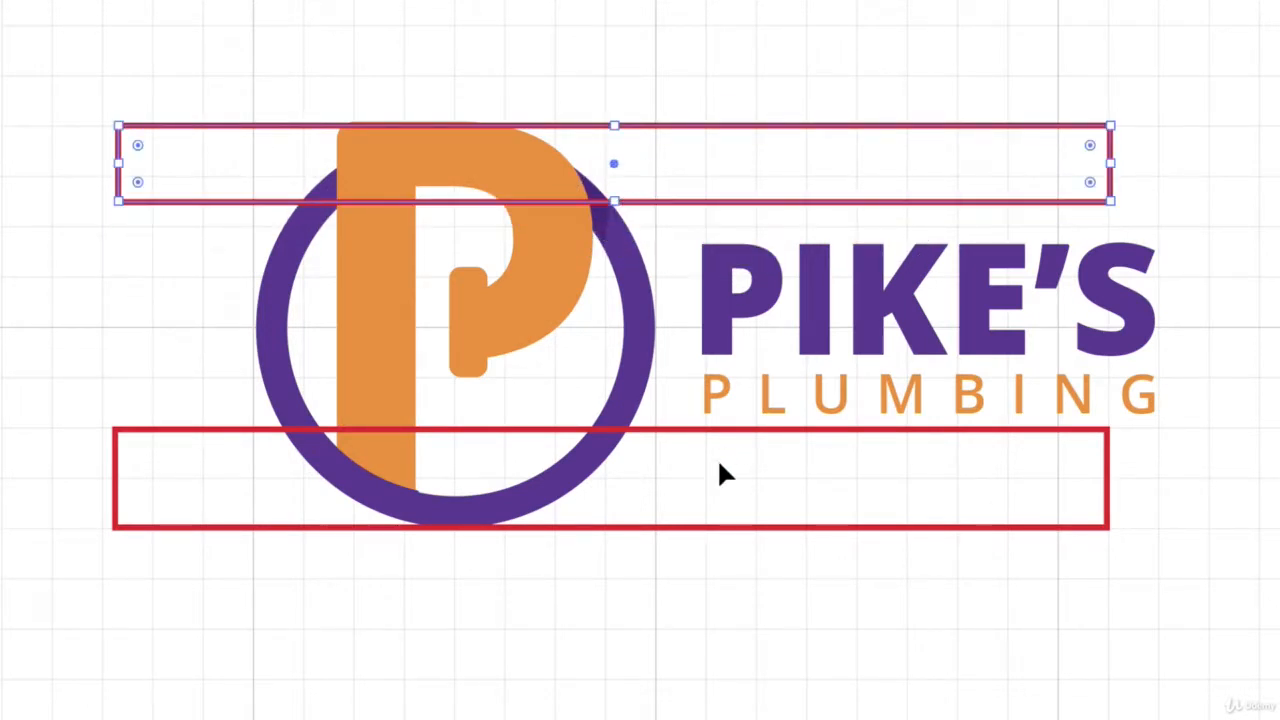
click(703, 528)
drag(611, 429, 609, 456)
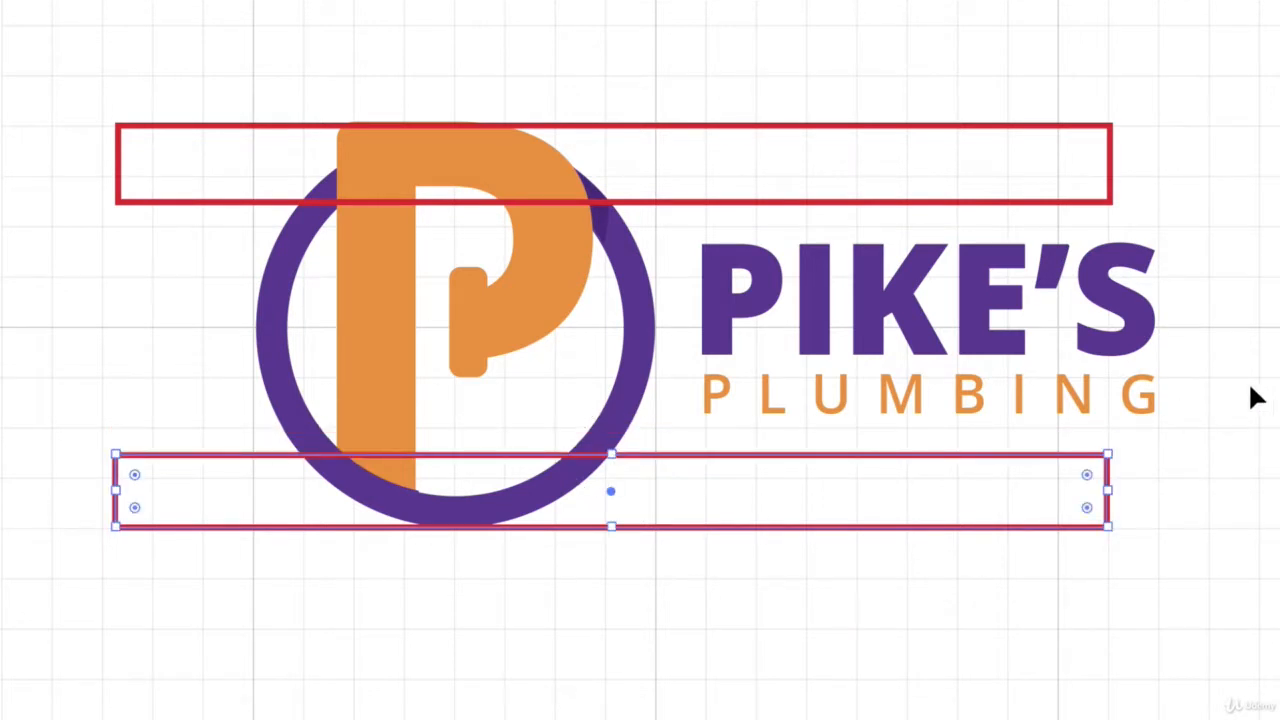
click(1249, 394)
Enlarge the PIKE'S PLUMBING wordmark until it fills the height between the two guide rectangles.
click(1089, 366)
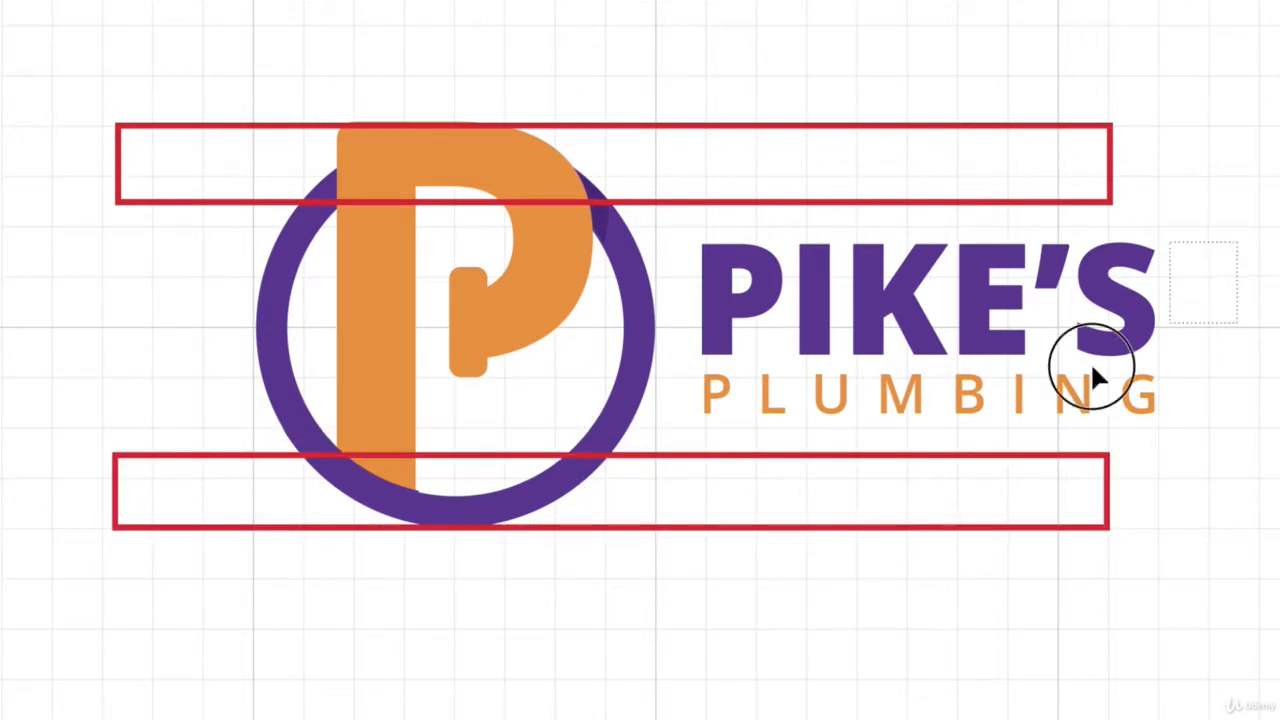
drag(1172, 245, 1226, 231)
drag(1229, 434, 1270, 446)
click(1277, 262)
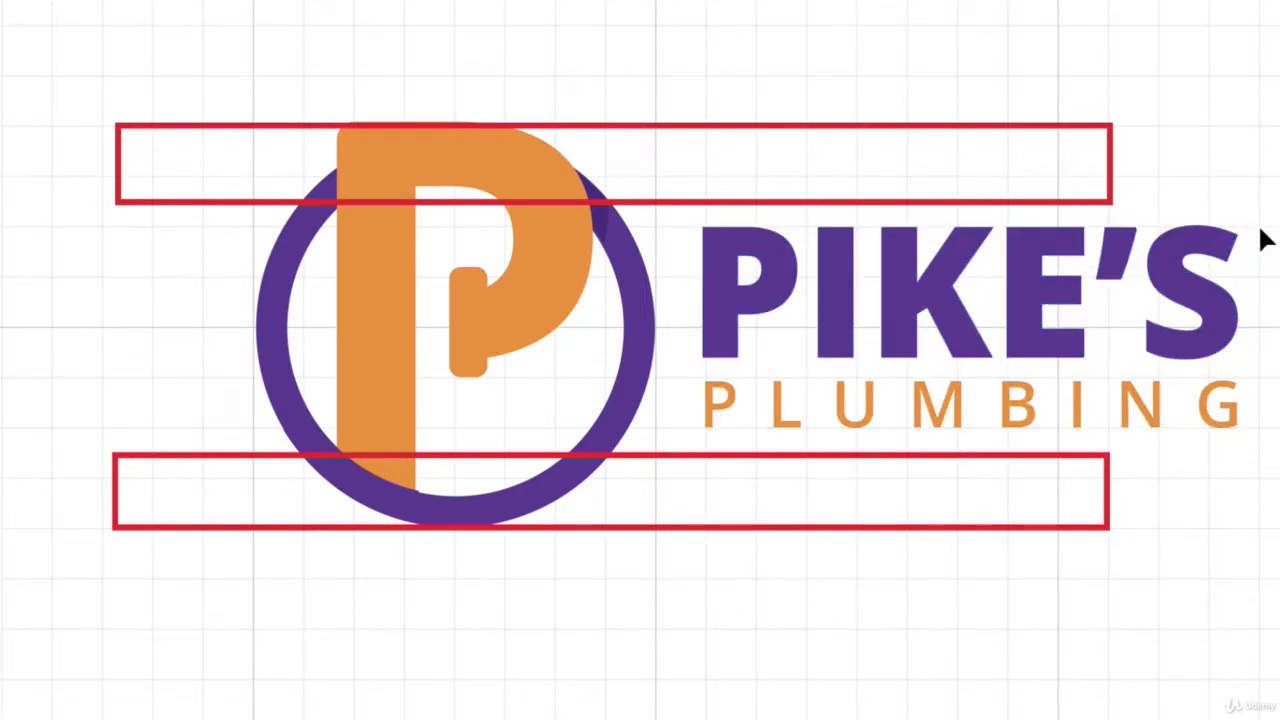
click(1241, 236)
drag(1271, 225, 1279, 204)
drag(1279, 446, 1279, 471)
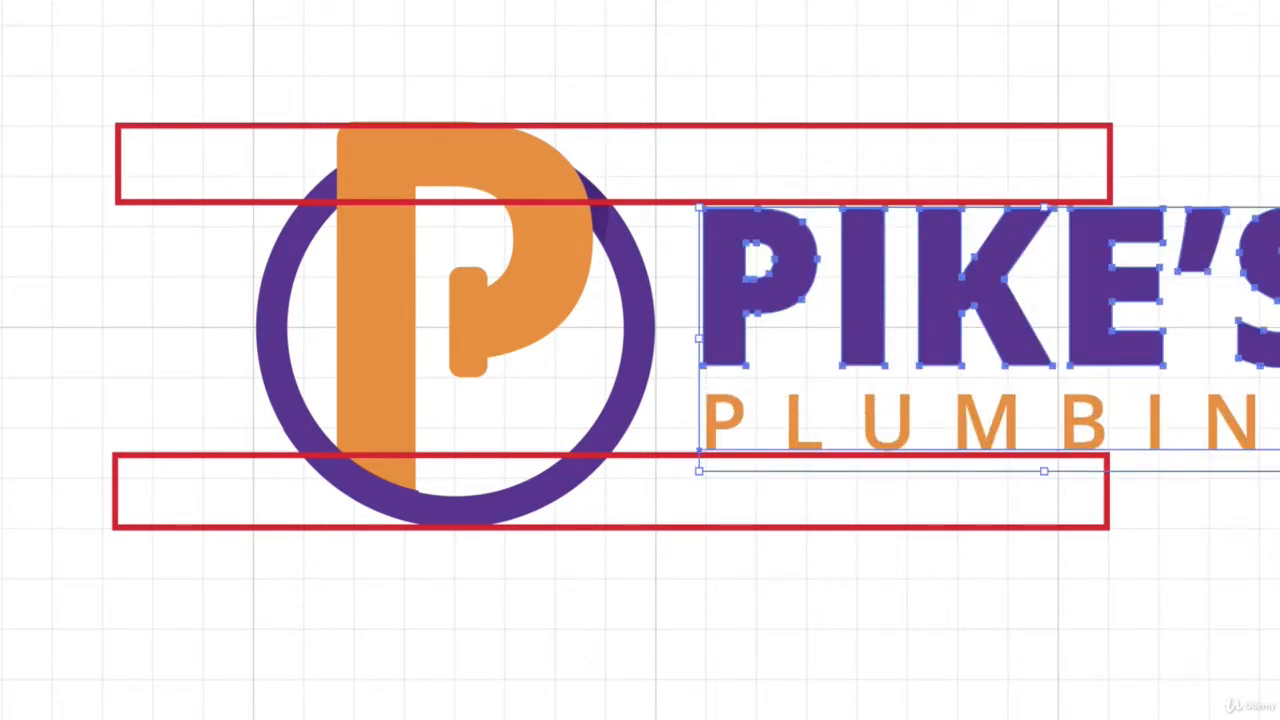
Extend both guide rectangles to the right across the enlarged wordmark.
click(1098, 130)
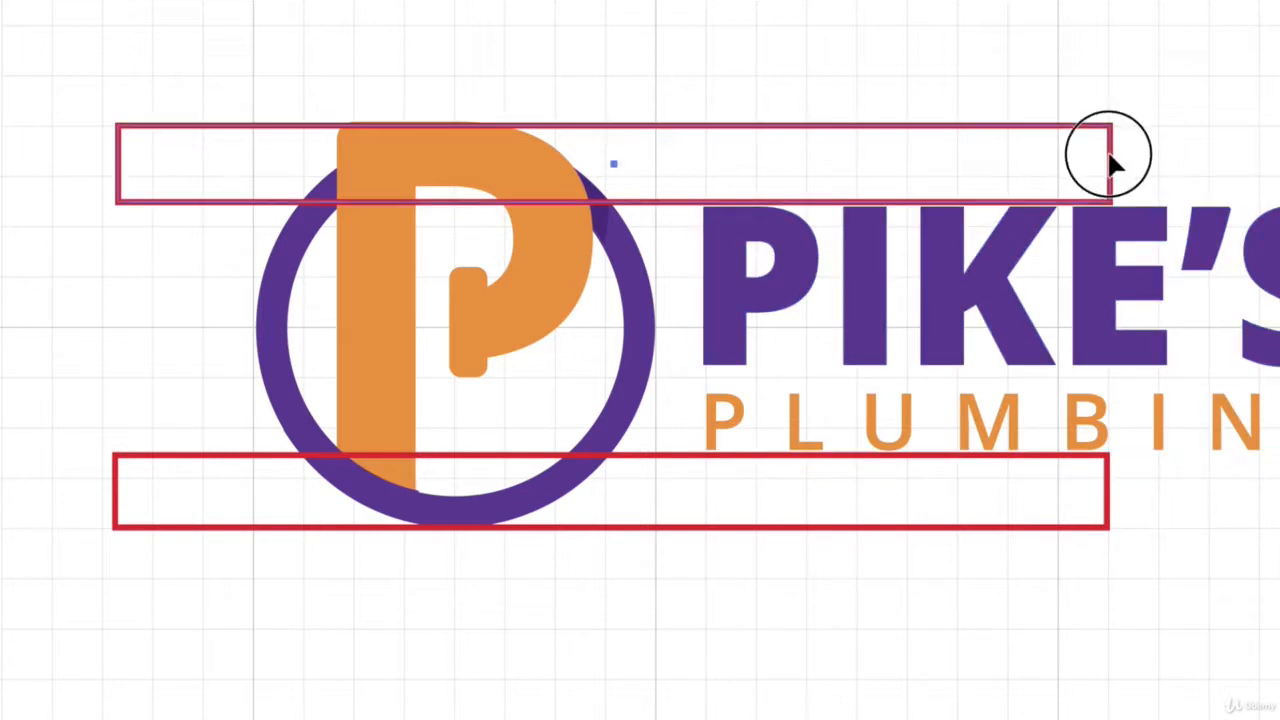
shift+click(1108, 488)
drag(1110, 327, 1279, 327)
click(537, 75)
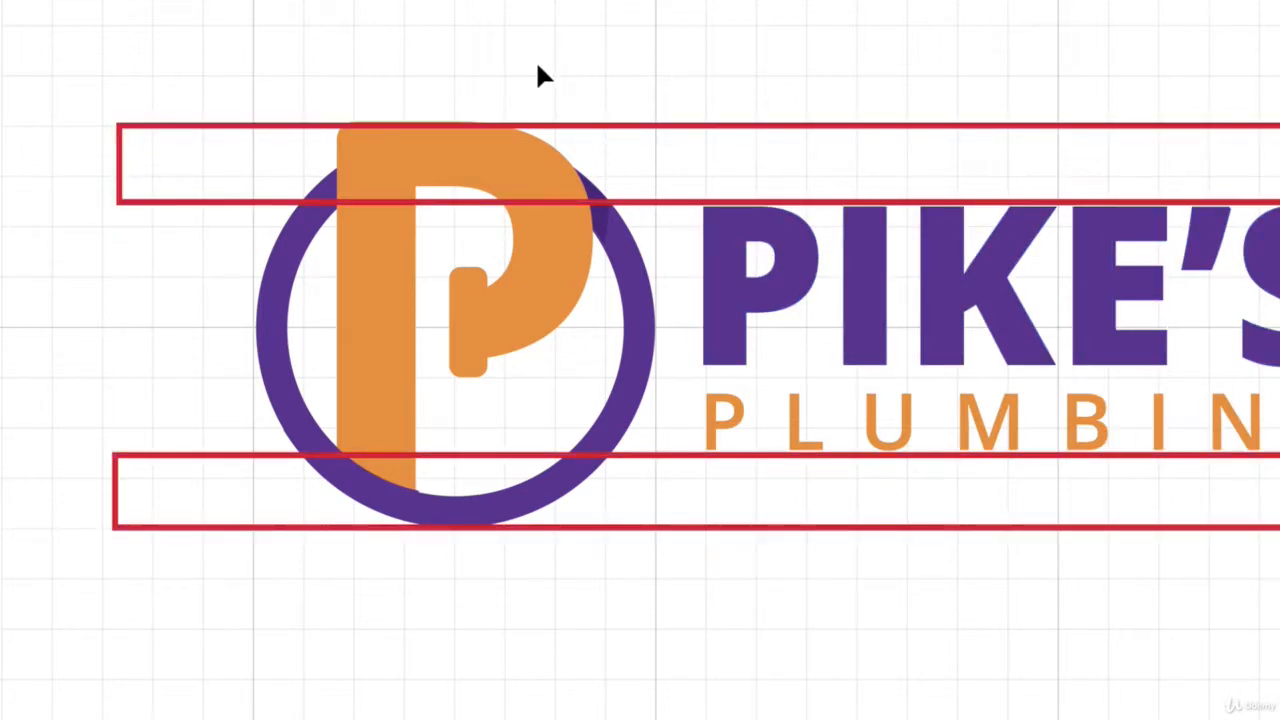
Remove the two red guide rectangles from the resized logo.
click(212, 126)
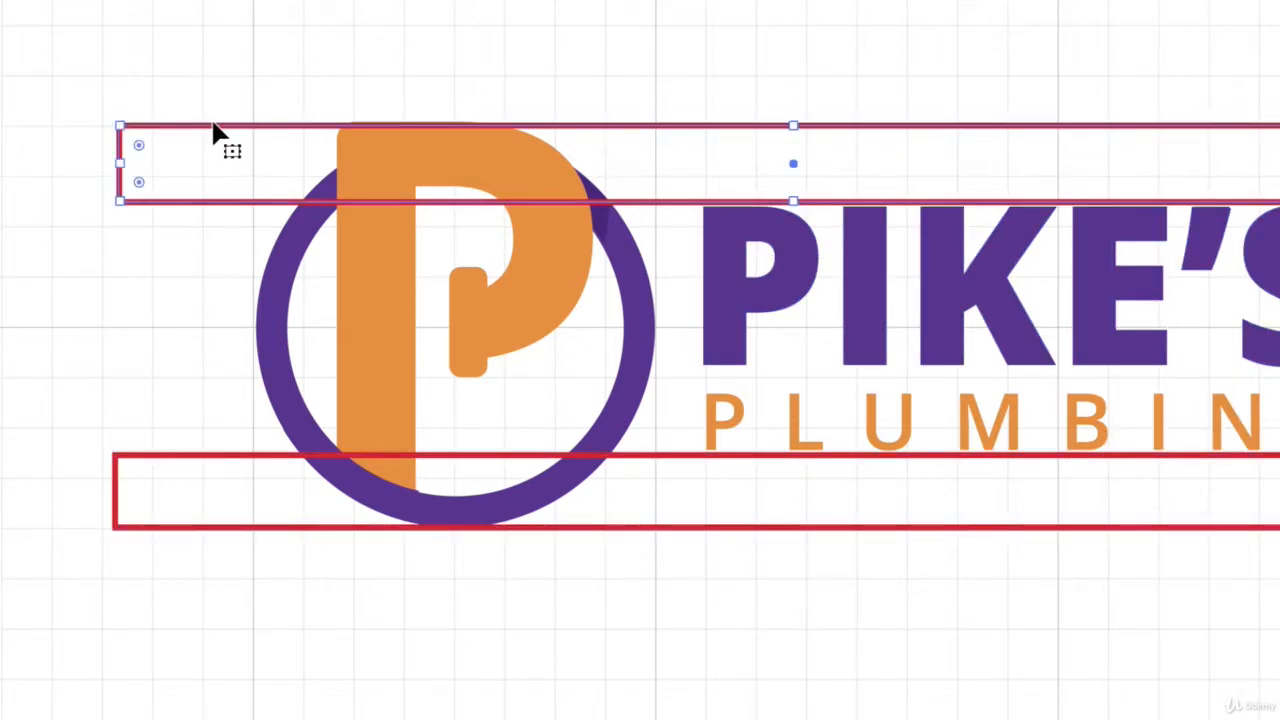
shift+click(337, 451)
key(Delete)
Hide the grid and check the resized logo at a smaller scale alongside the other versions.
click(452, 10)
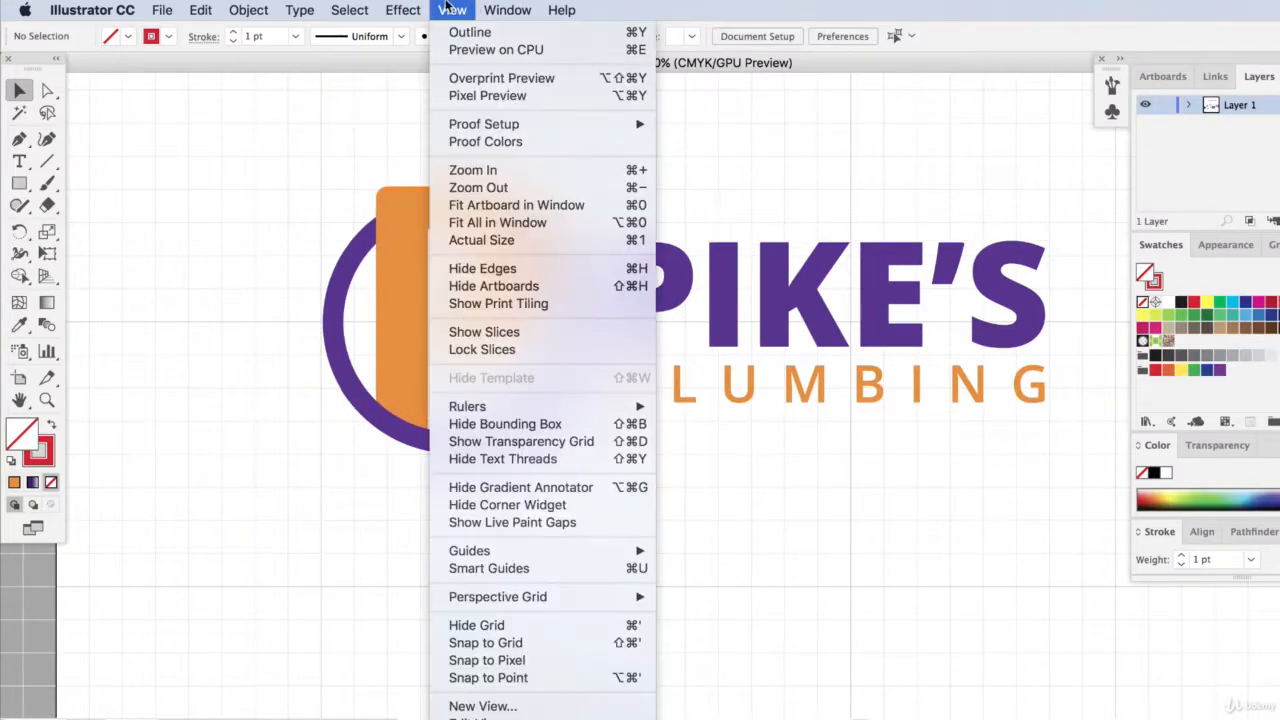
click(472, 622)
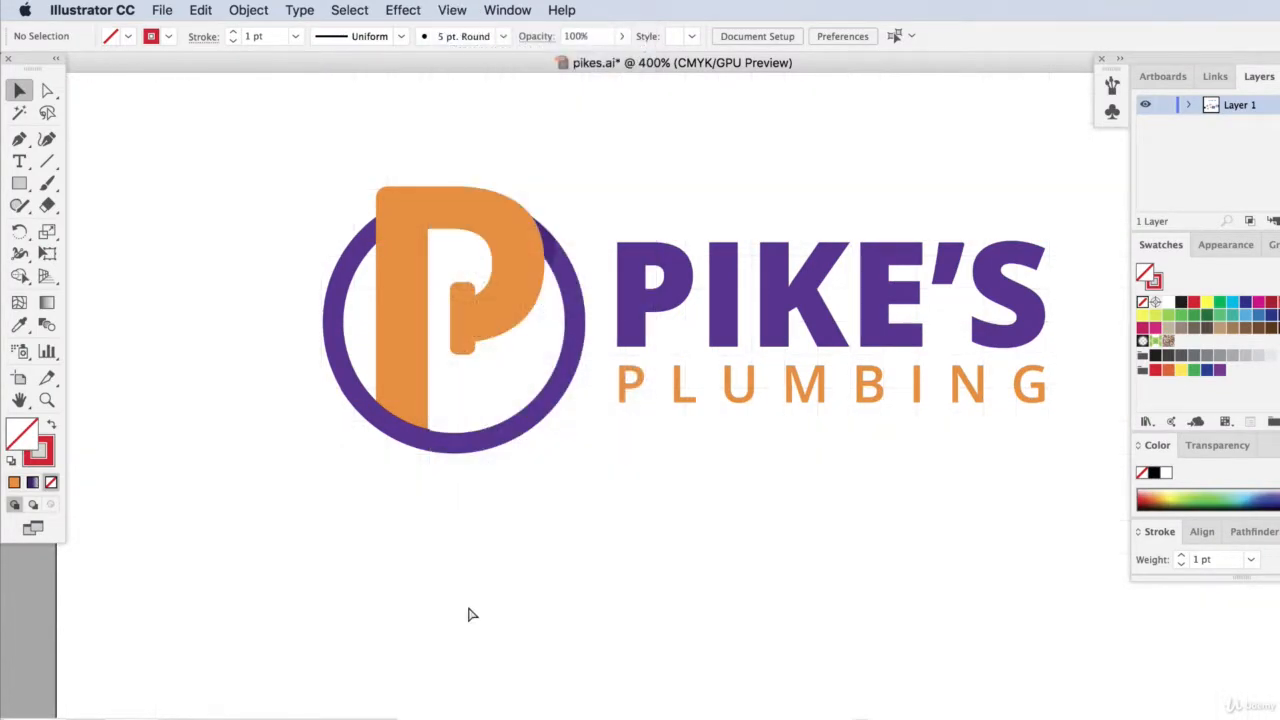
key(super+equal)
key(super+minus)
key(super+minus)
key(super+minus)
key(super+minus)
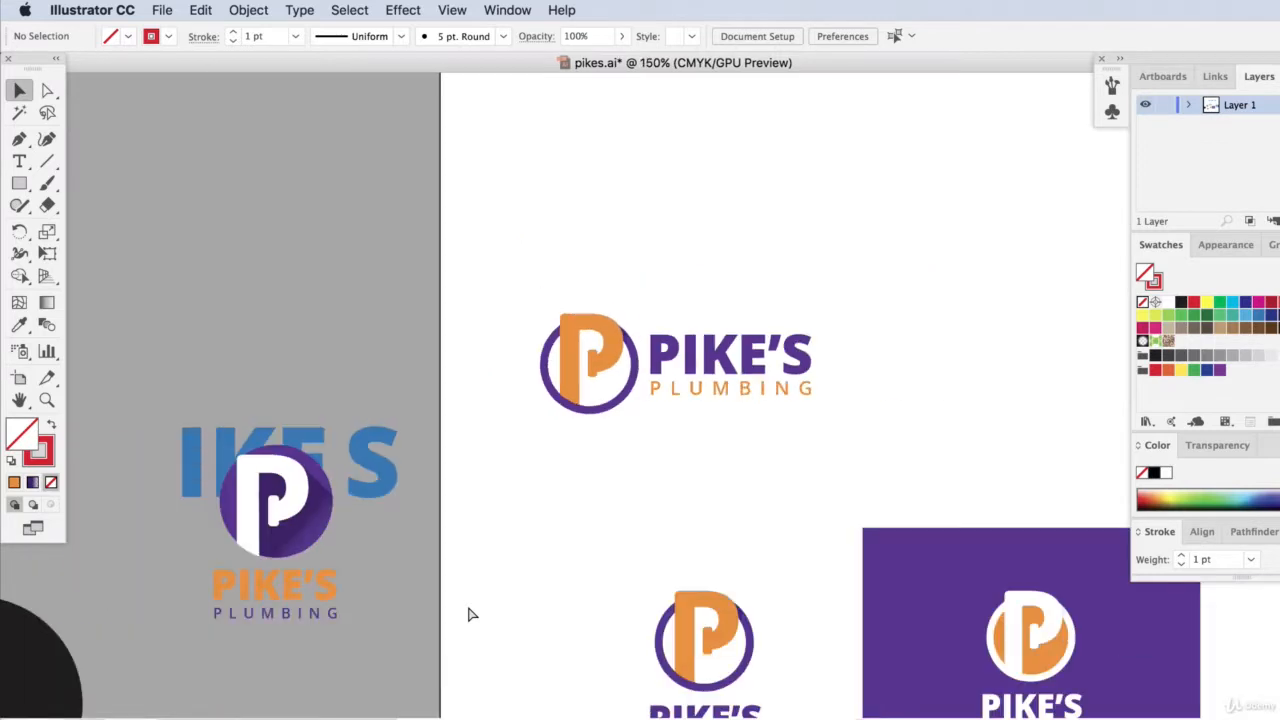
key(super+equal)
key(super+minus)
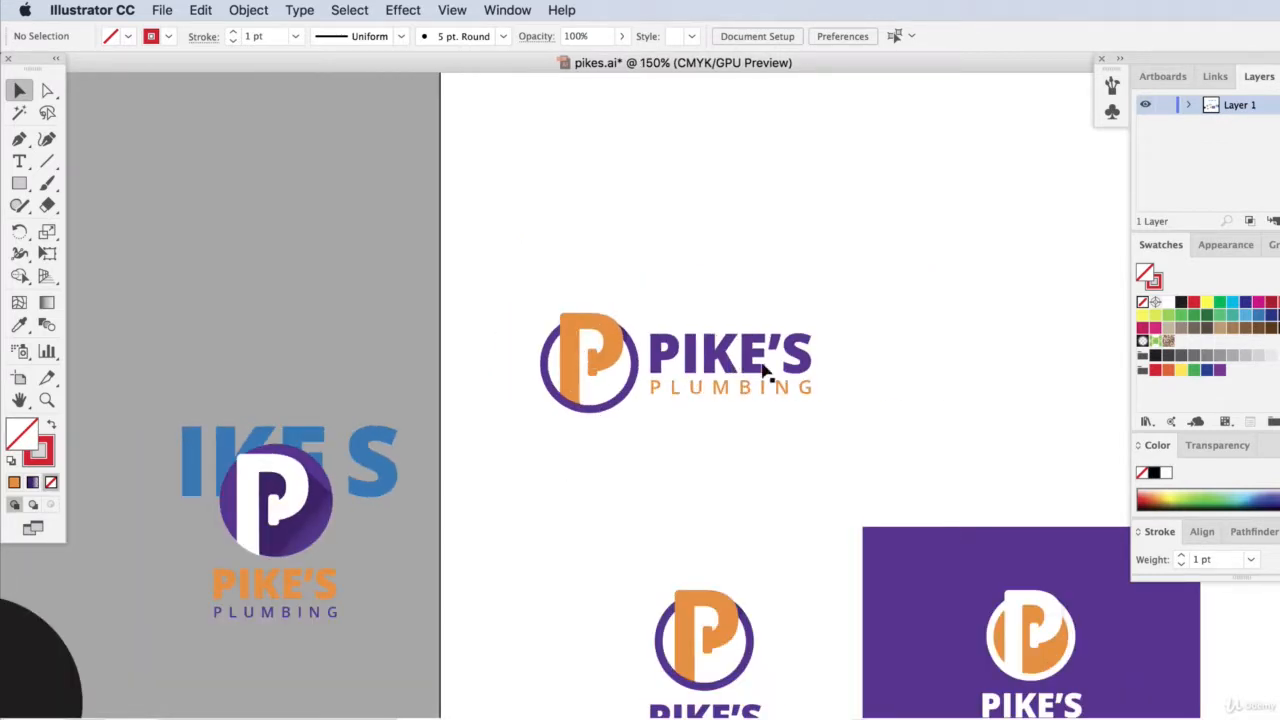
Try to scale the wordmark down beside the emblem.
click(808, 386)
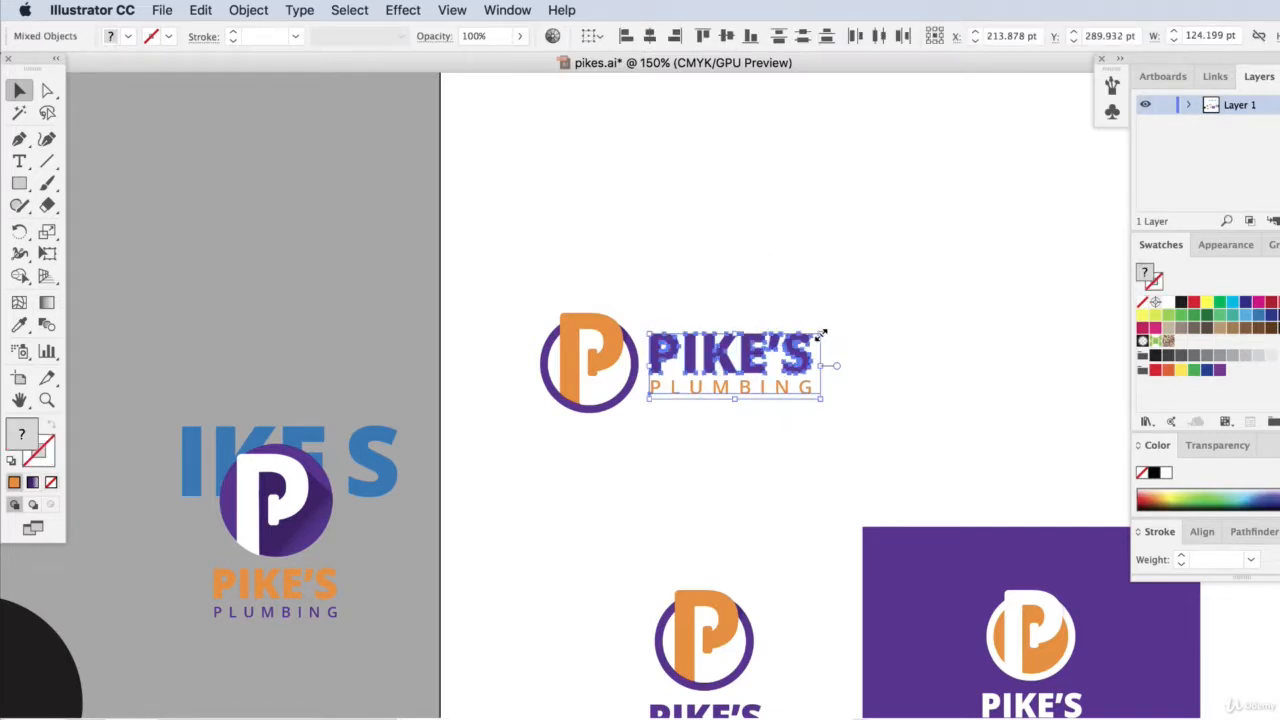
drag(822, 312, 724, 345)
click(855, 483)
key(super+z)
key(super+z)
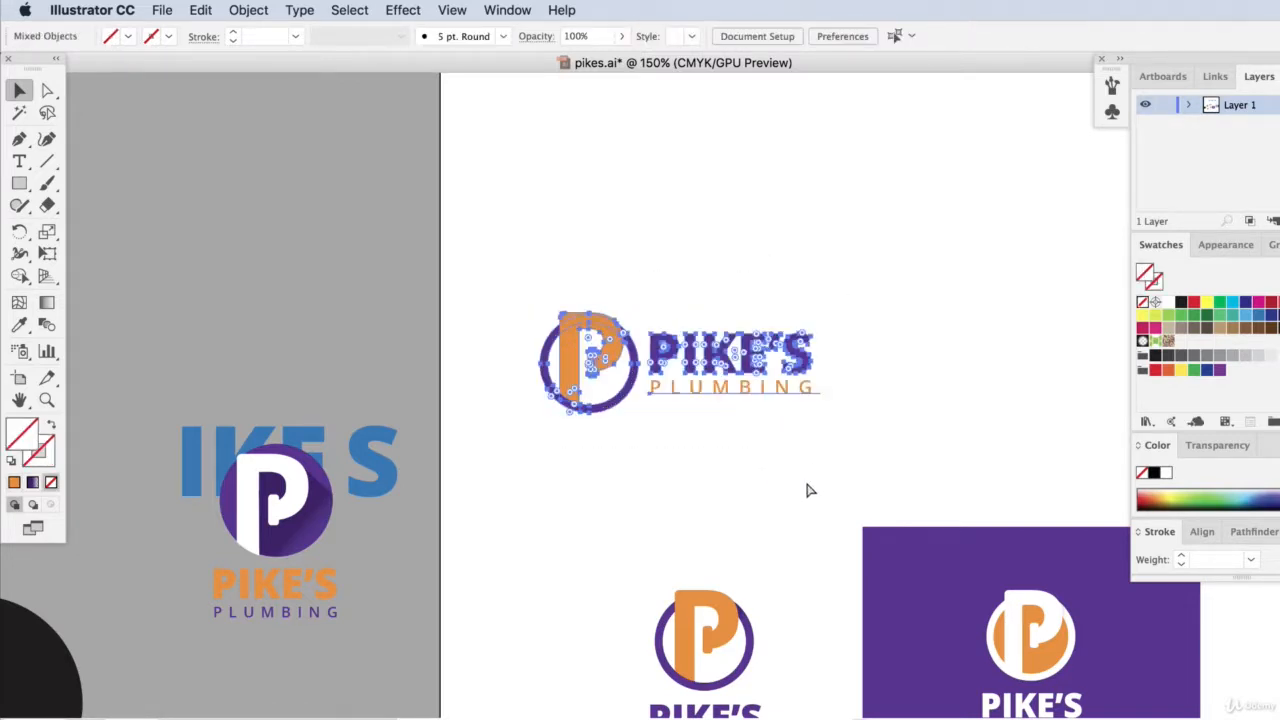
Nudge the PIKE'S PLUMBING wordmark 2 pt to the right, away from the emblem.
click(690, 206)
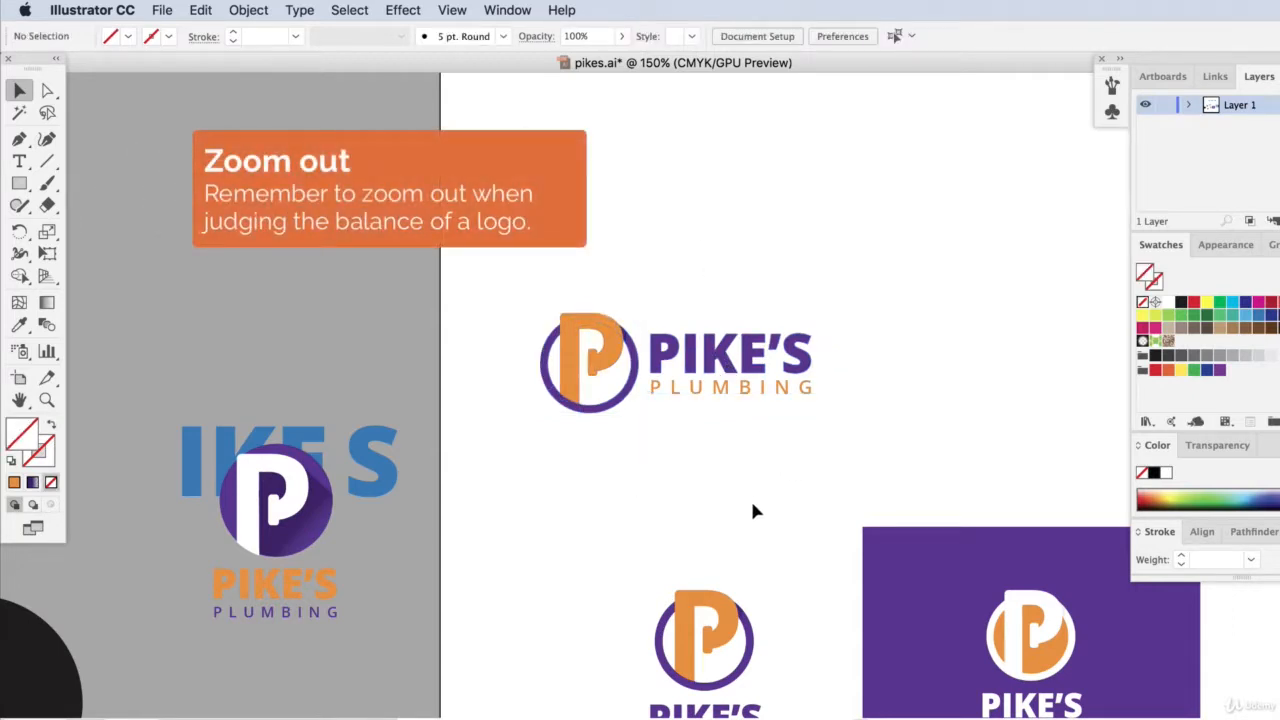
click(733, 392)
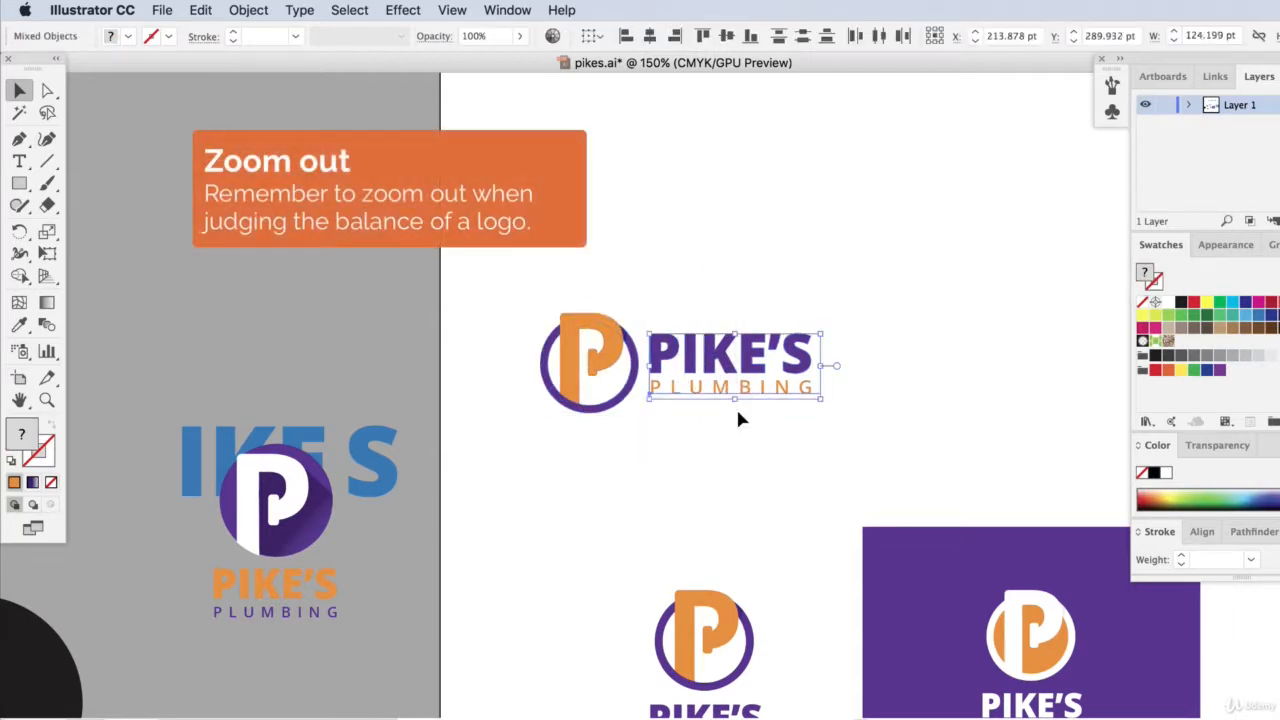
key(Right)
key(Right)
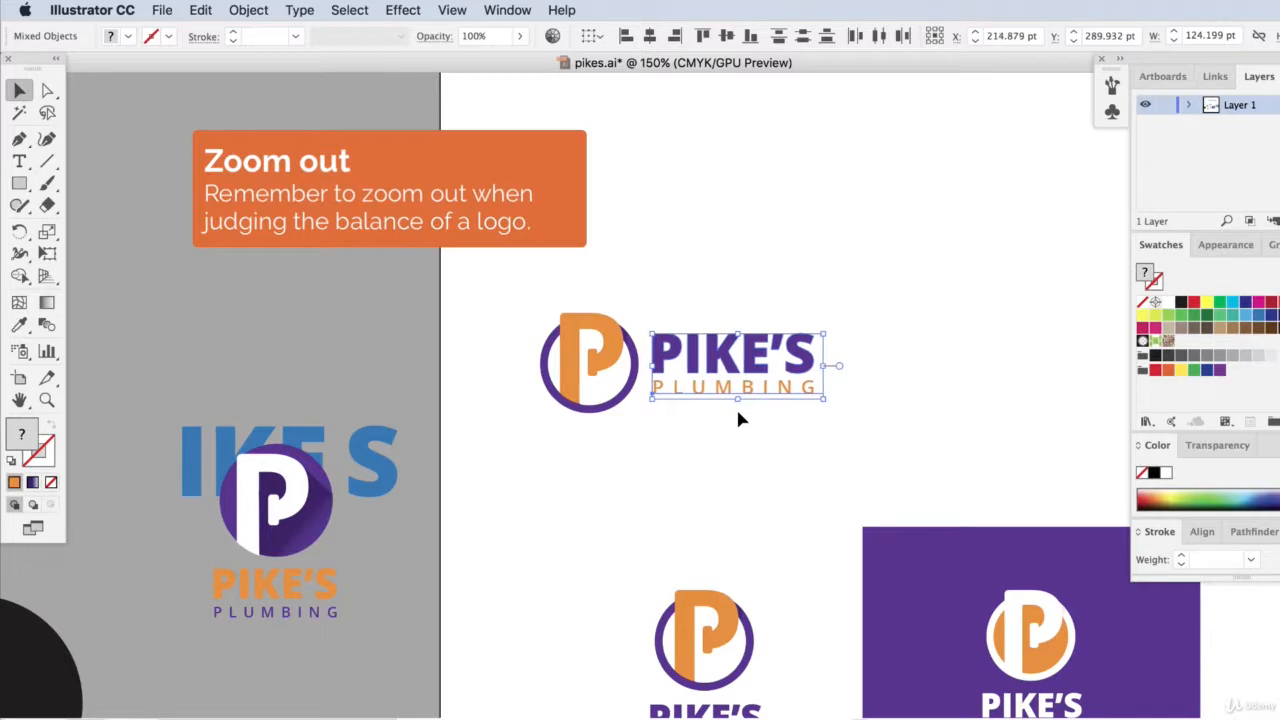
Nudge the wordmark down 3 pt to optically balance it against the emblem.
click(737, 292)
click(798, 404)
key(Down)
key(Down)
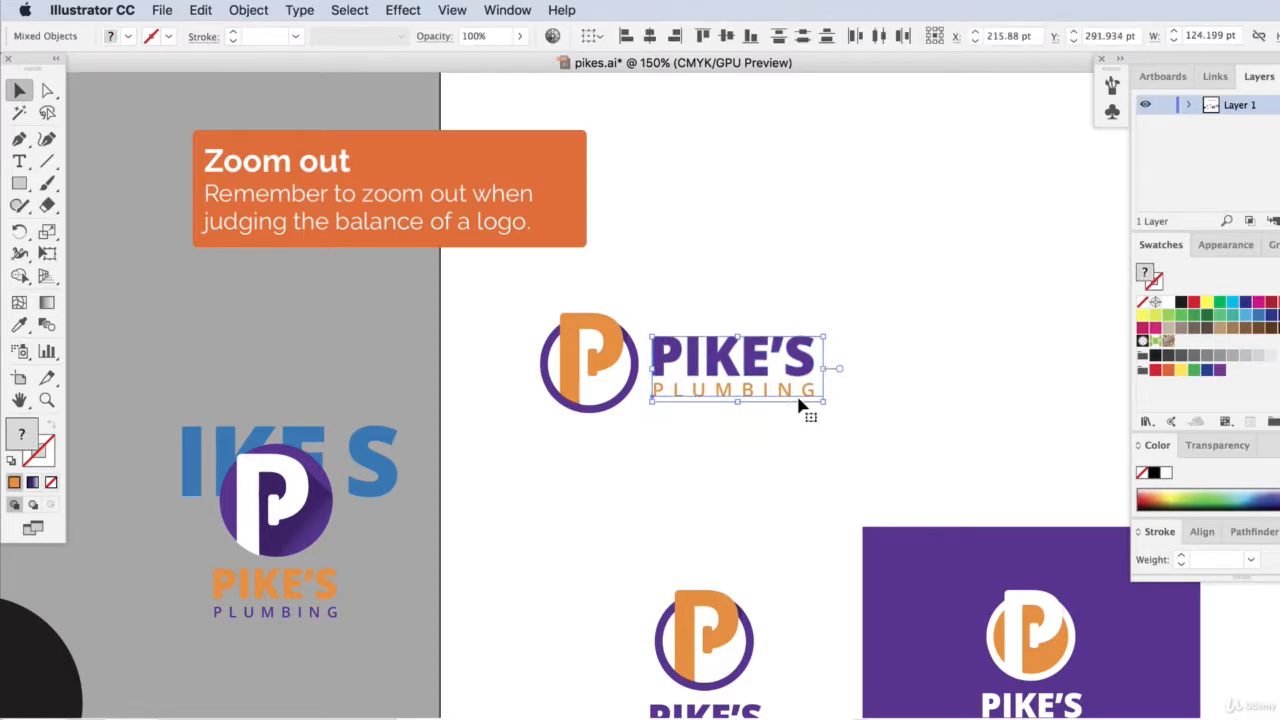
click(798, 281)
key(super+equal)
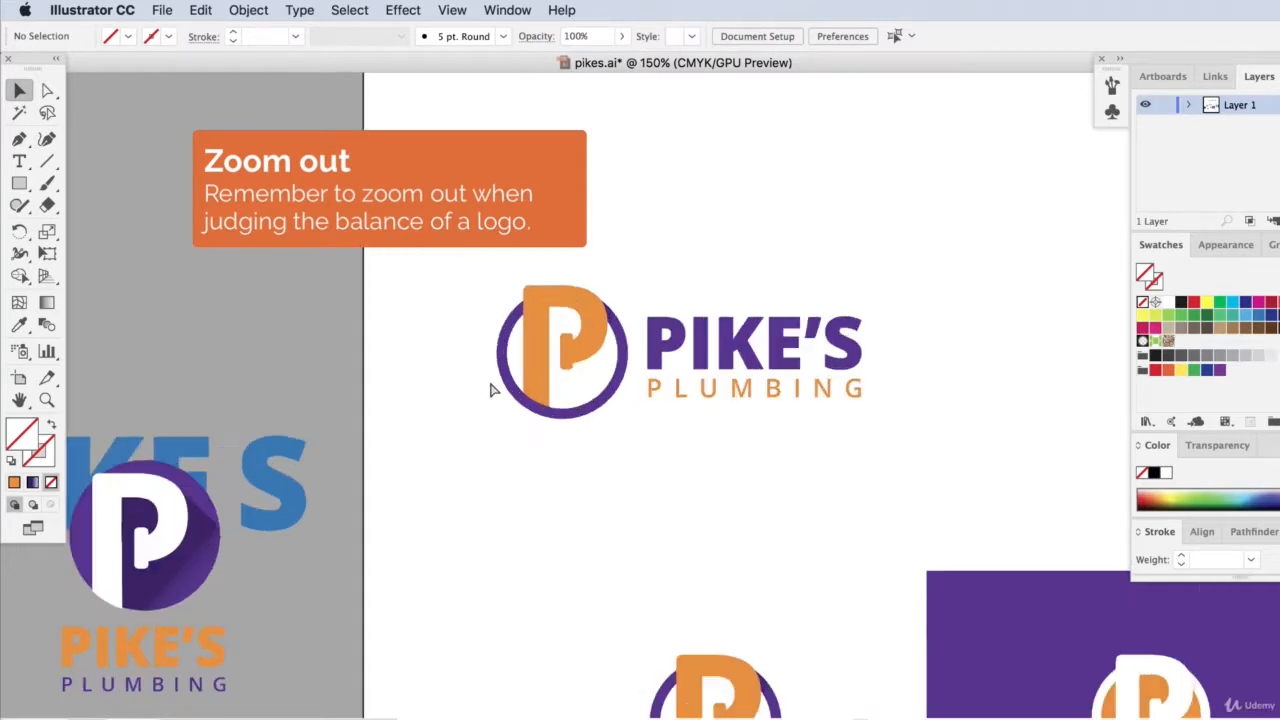
drag(737, 200, 934, 479)
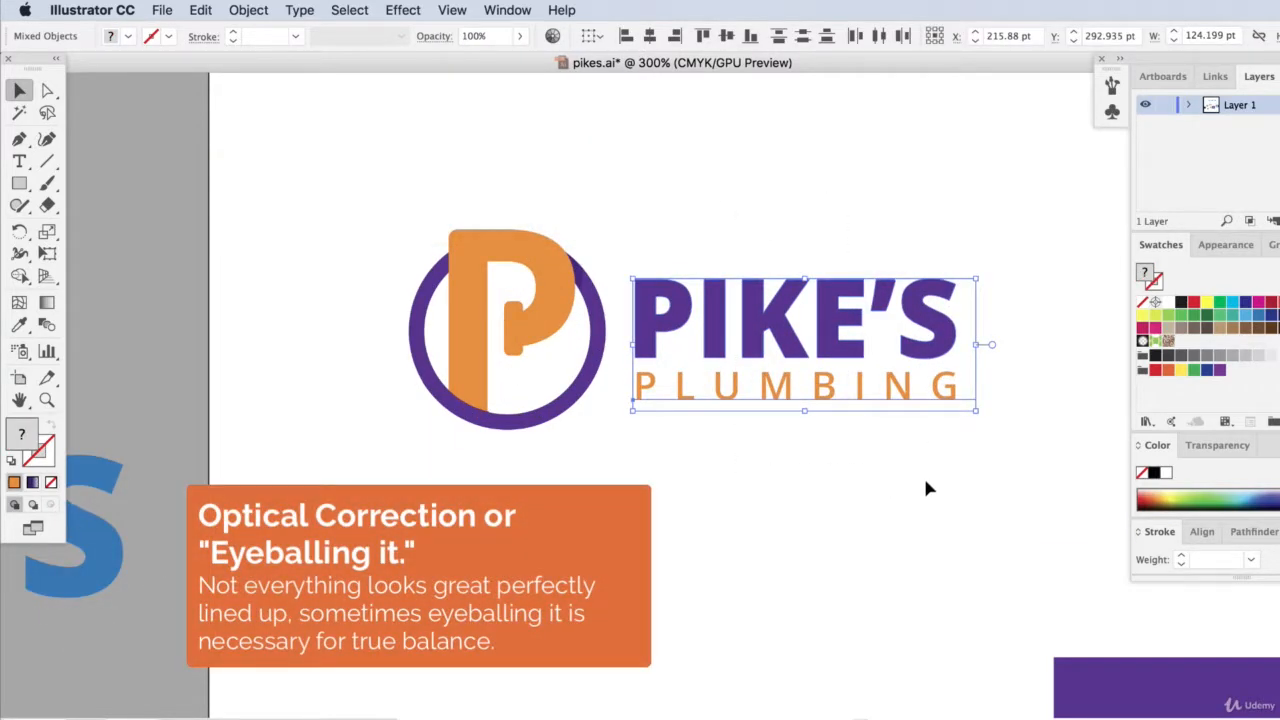
click(506, 210)
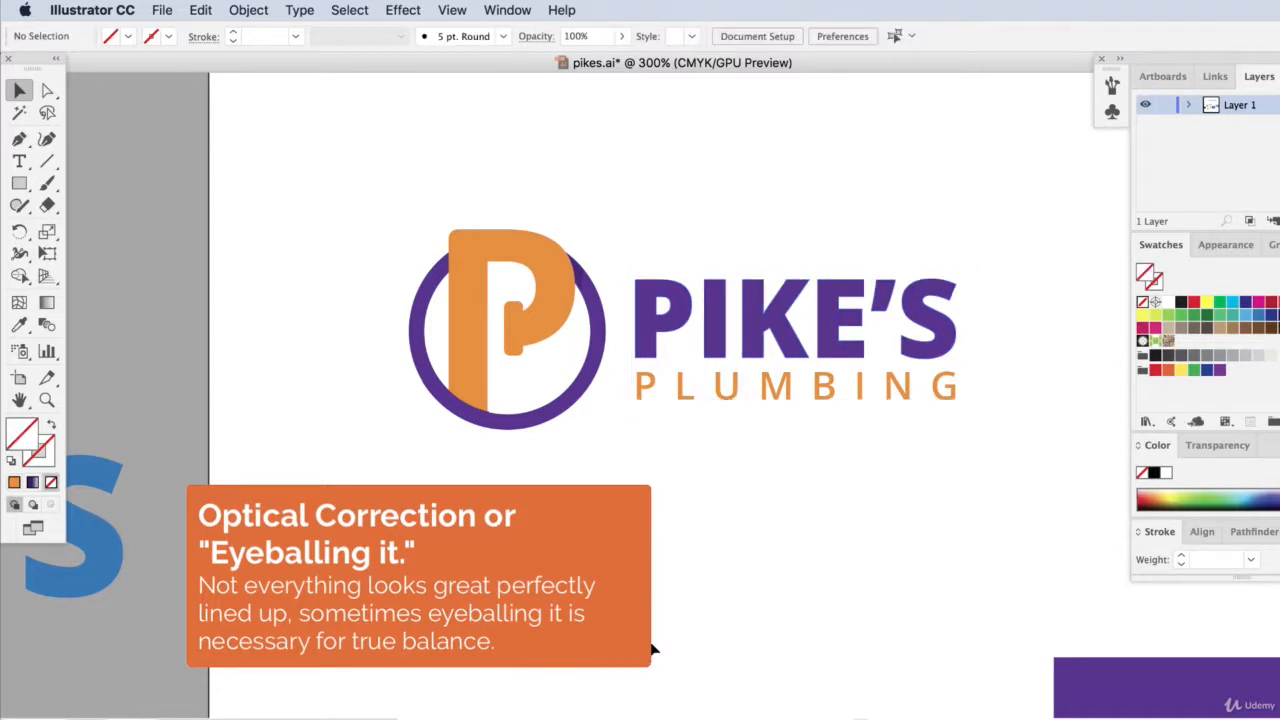
Compare the spacing above and below the wordmark with the emblem's P and ring, and review the logo at 100% zoom.
click(516, 255)
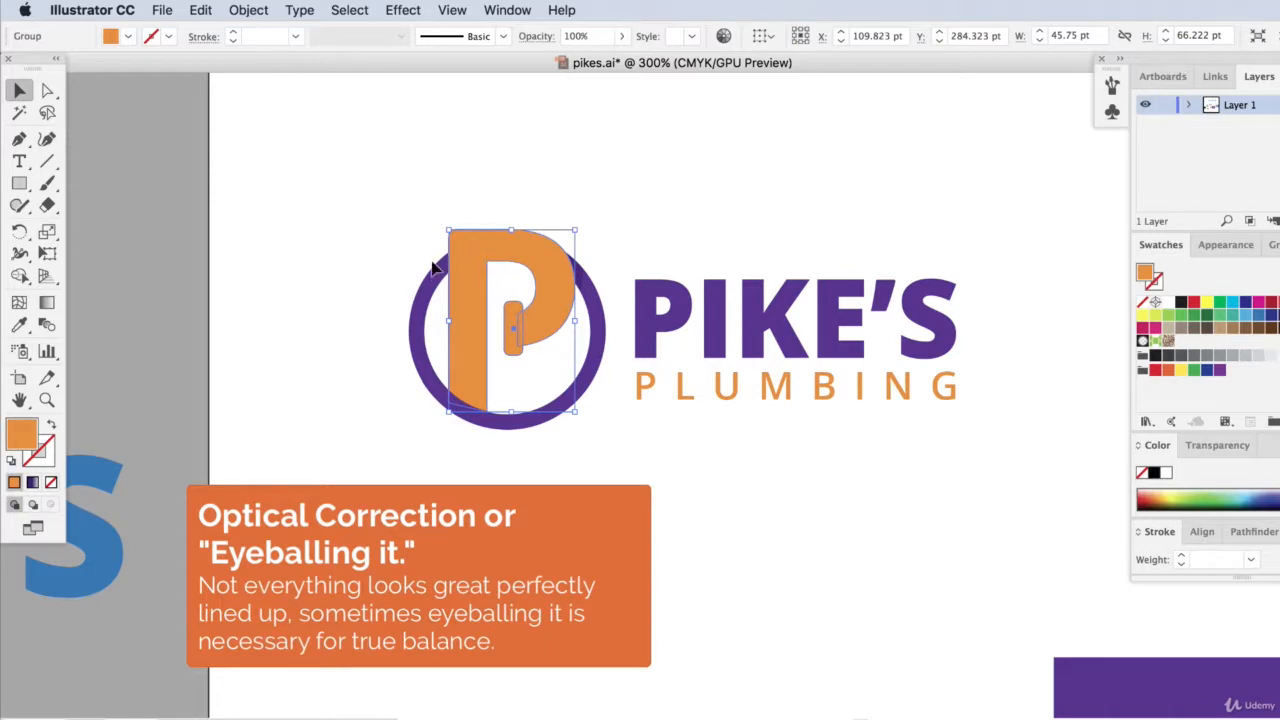
click(440, 282)
click(480, 224)
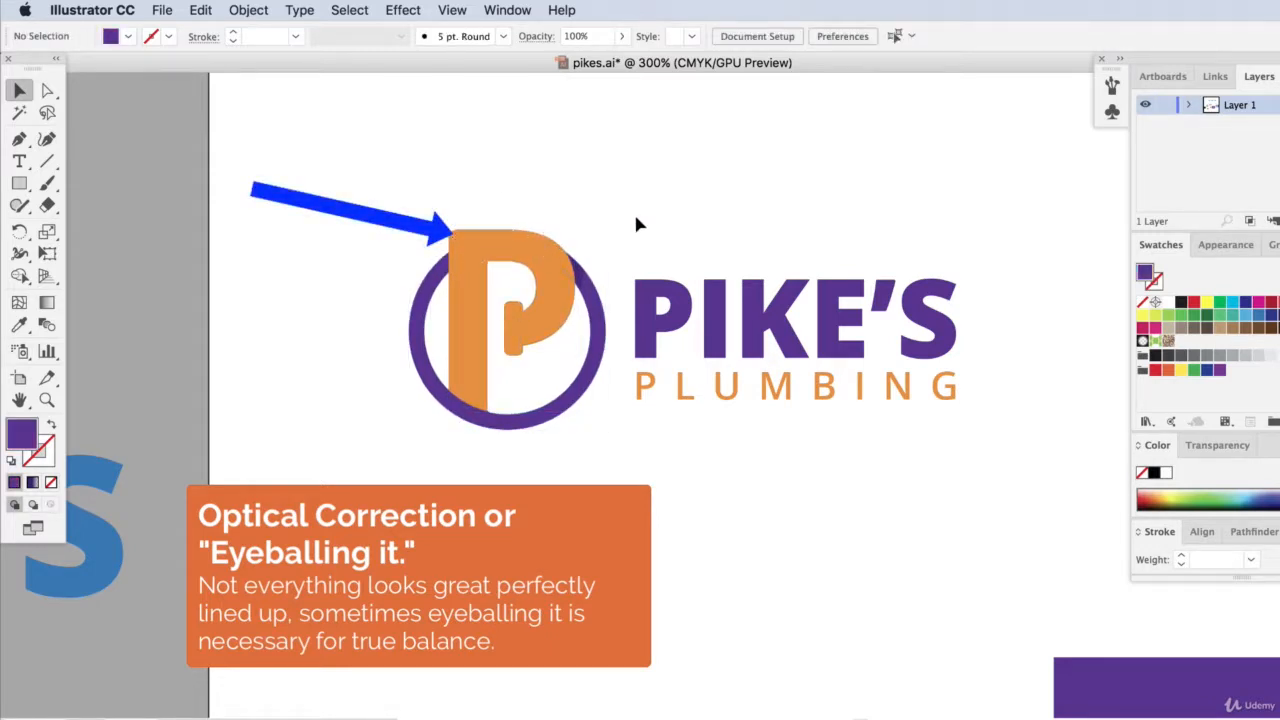
drag(657, 212, 723, 410)
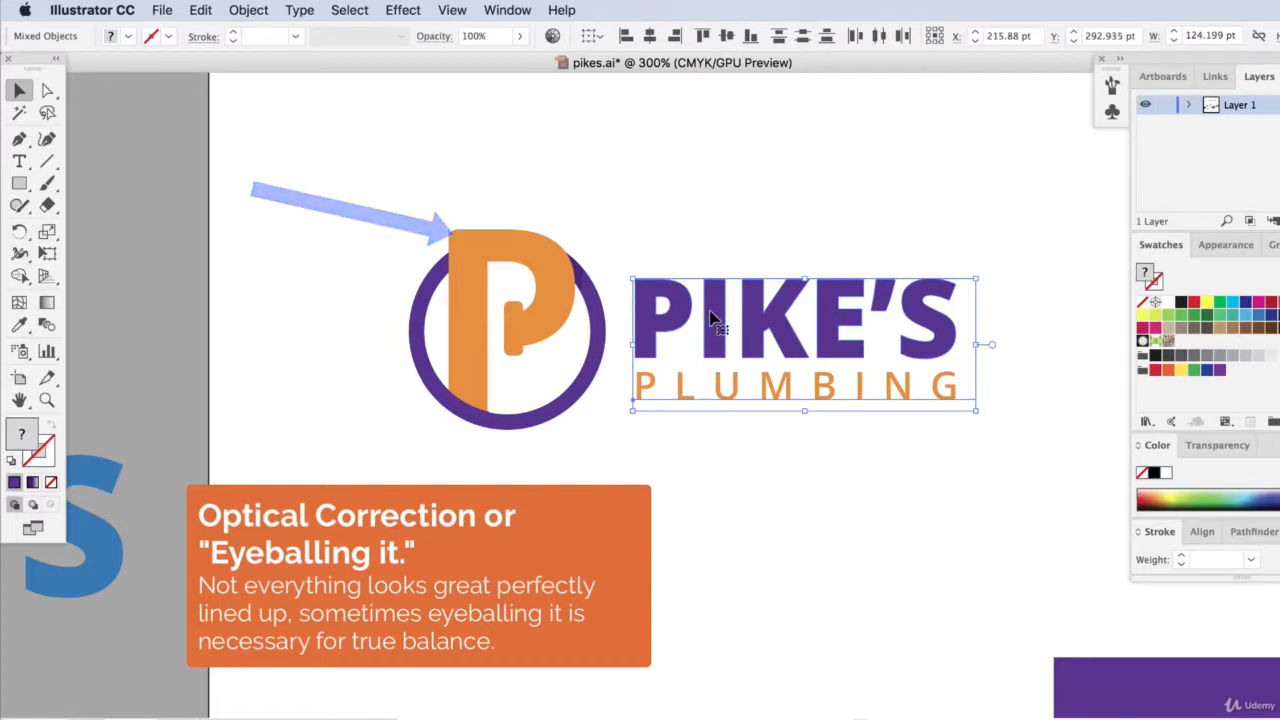
click(631, 244)
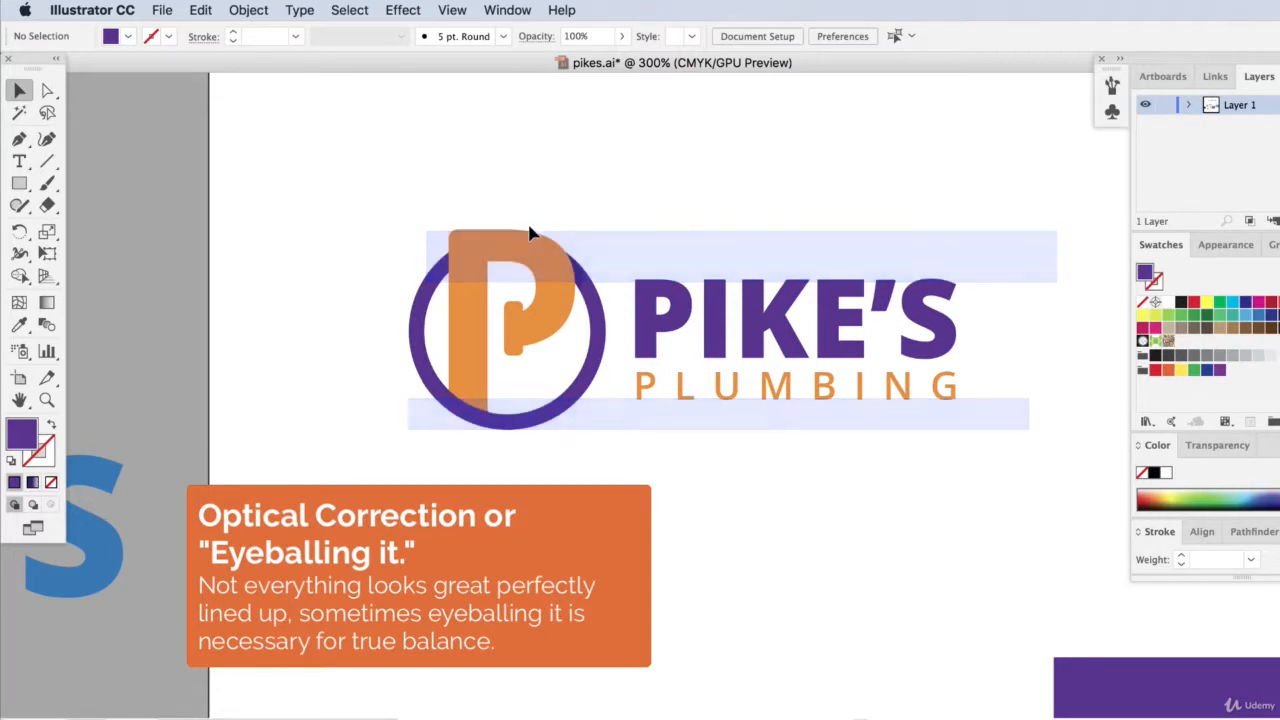
drag(676, 224, 780, 429)
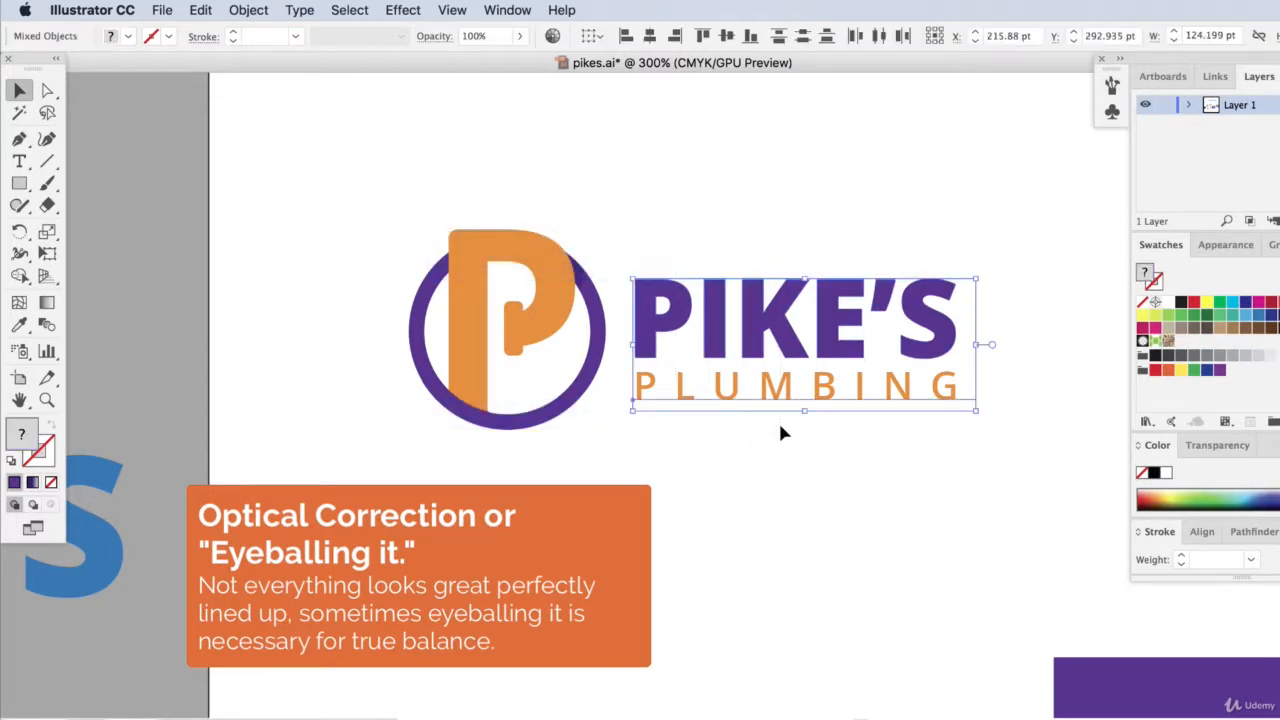
click(716, 179)
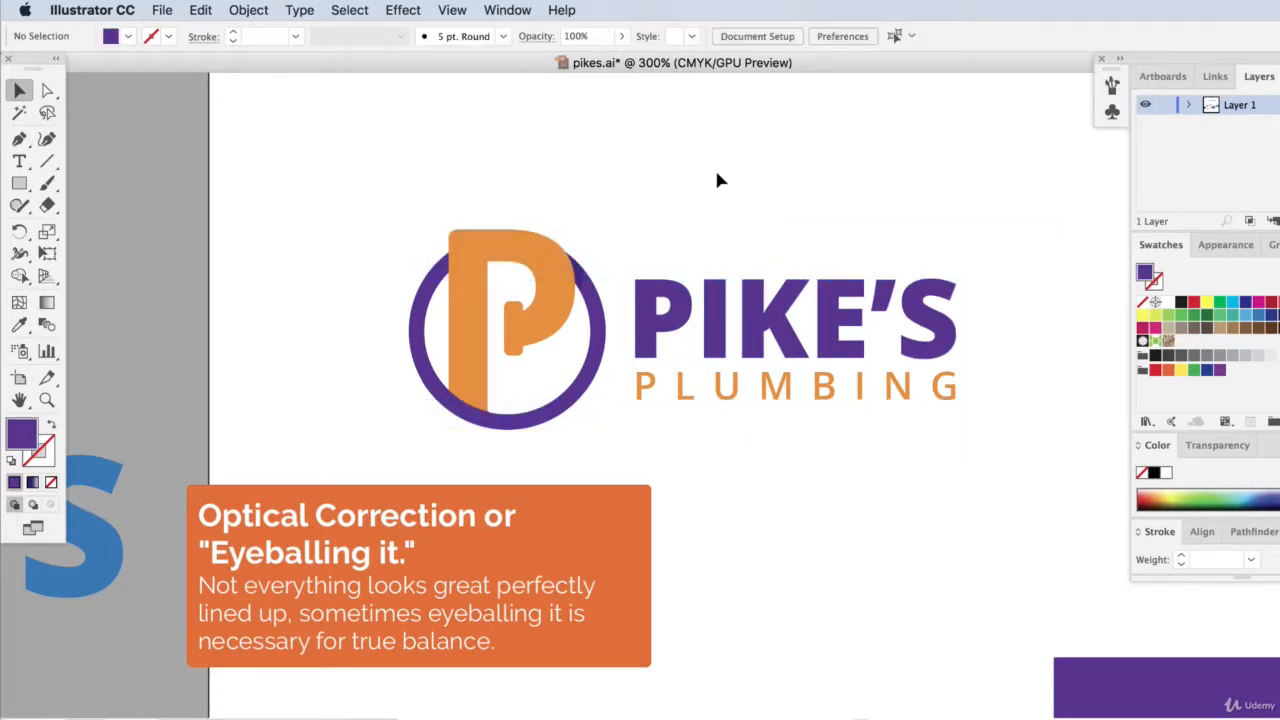
key(super+1)
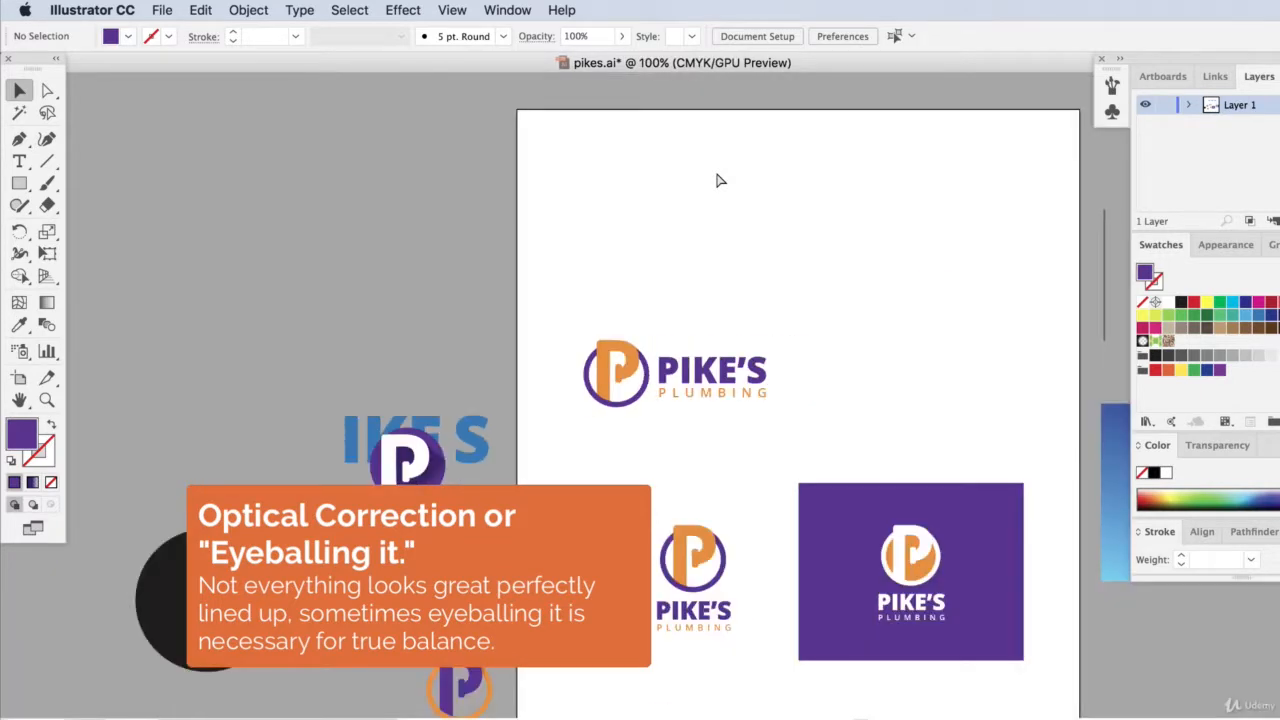
Move the alternative logo versions beside the artboard farther up and to the left, away from the artboard.
scroll(765, 311, down, 5)
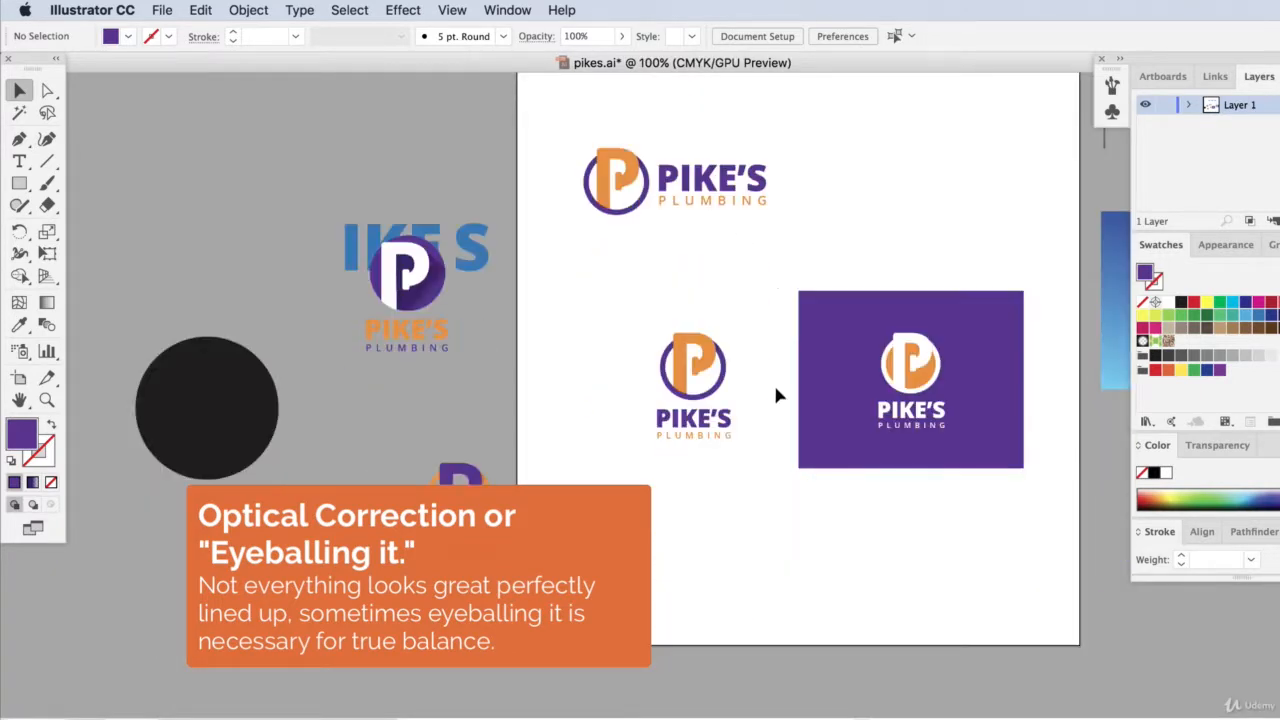
drag(343, 240, 490, 673)
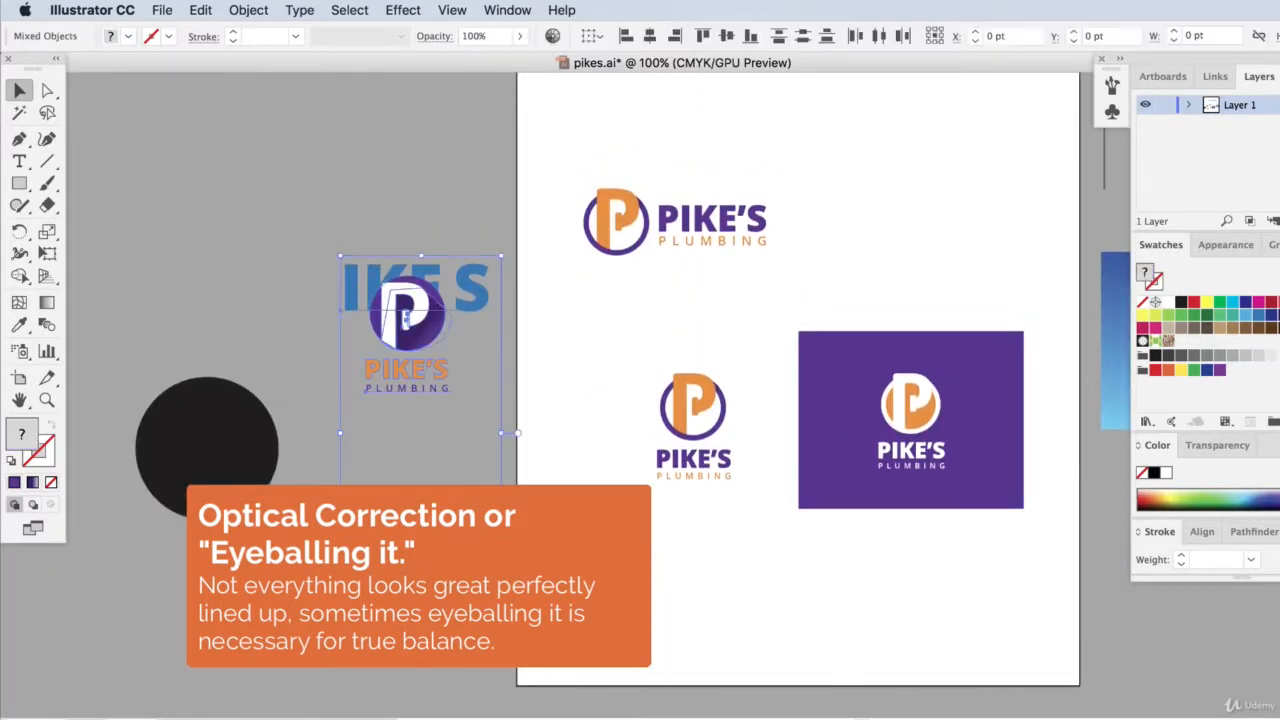
drag(460, 540, 245, 251)
click(734, 297)
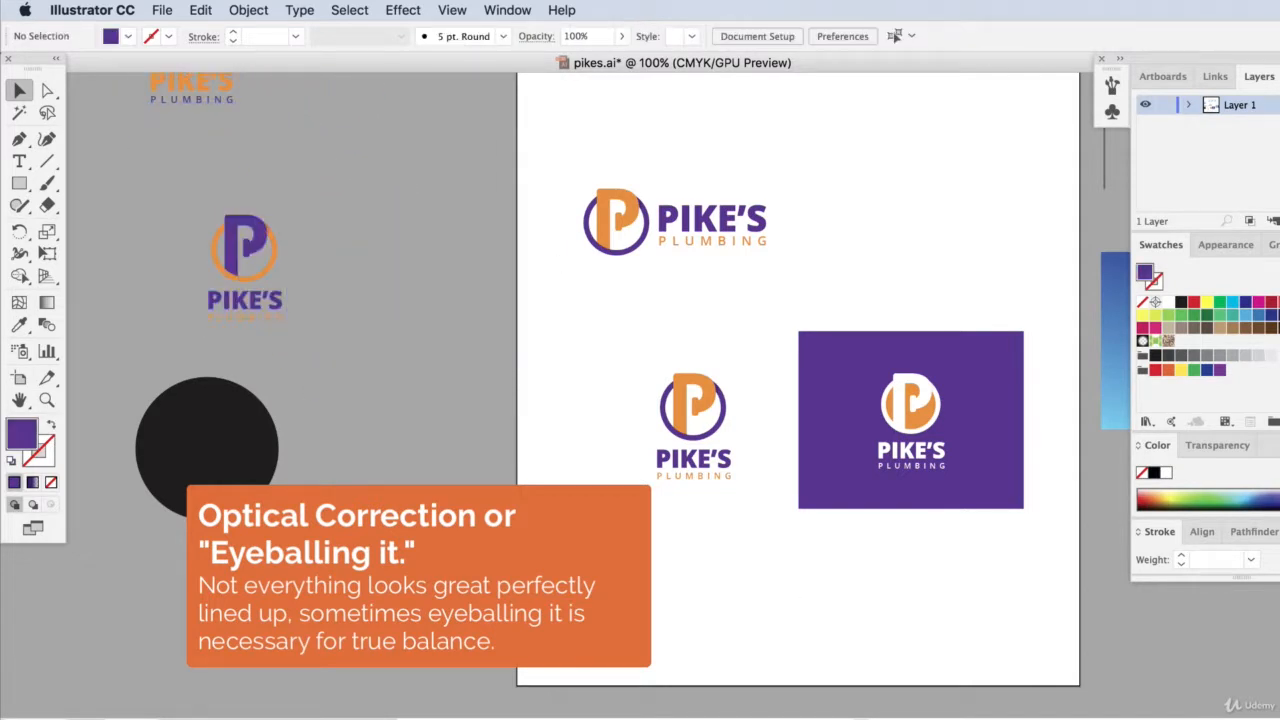
Reposition the horizontal logo and paste a duplicate of it for a version on the purple background.
scroll(860, 715, right, 3)
drag(446, 142, 628, 262)
drag(614, 217, 634, 245)
key(super+c)
key(super+v)
drag(686, 373, 838, 238)
click(684, 291)
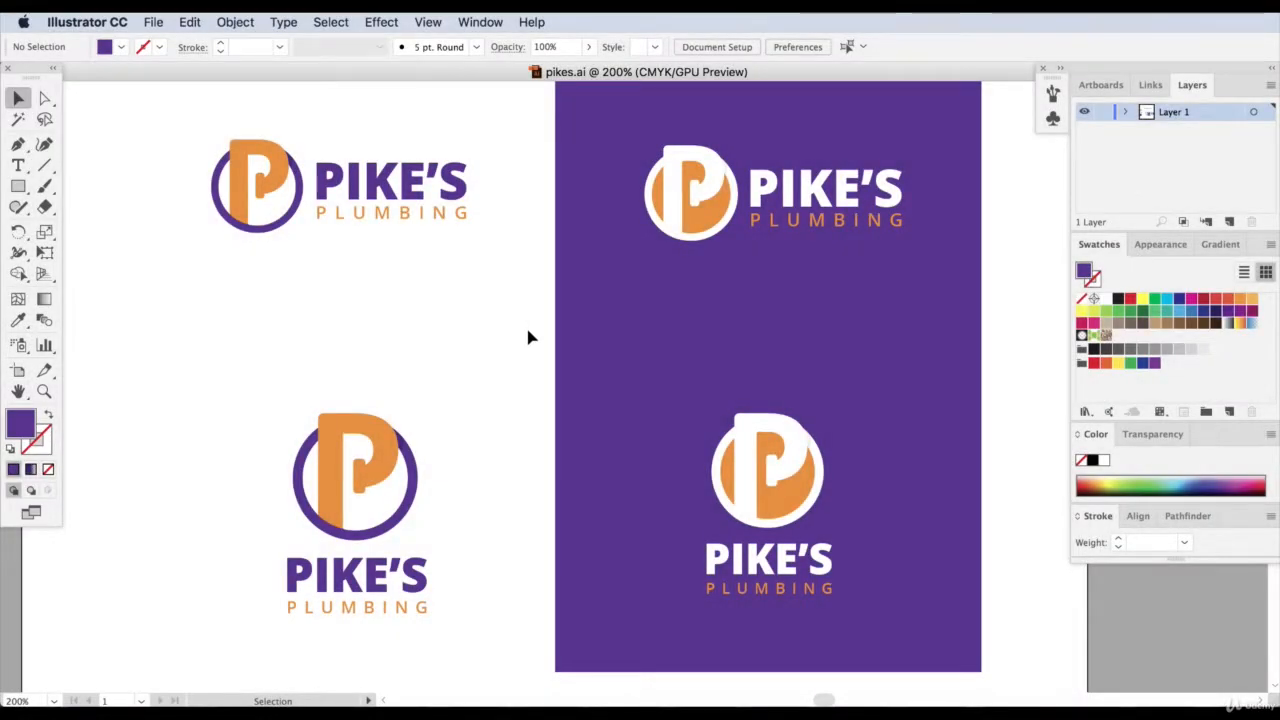
Open Document Setup and start editing the artboards.
scroll(343, 477, up, 1)
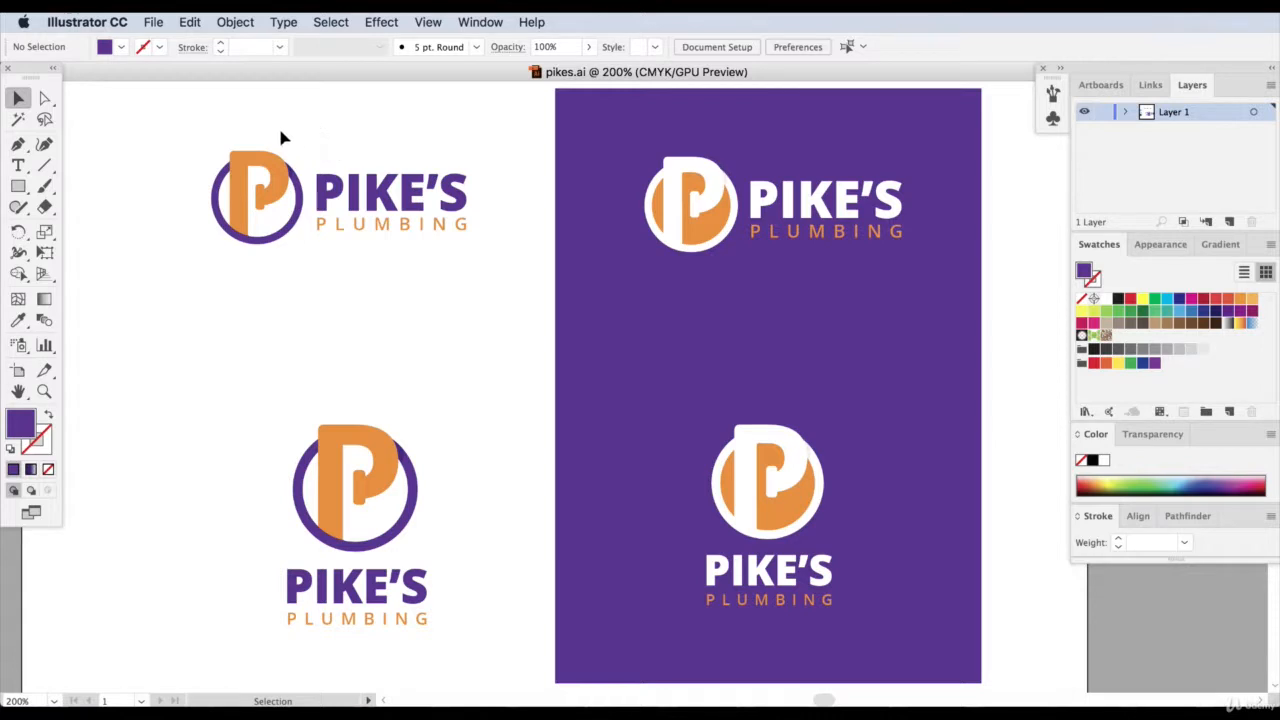
click(152, 21)
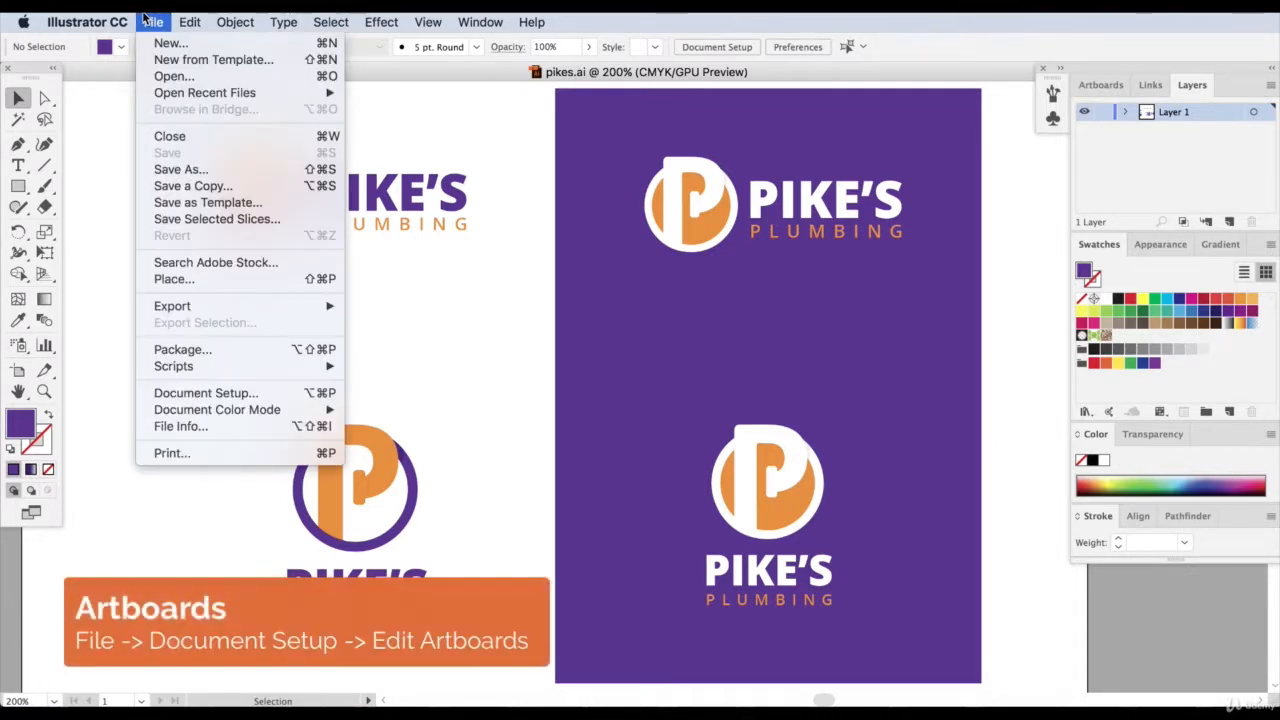
click(217, 393)
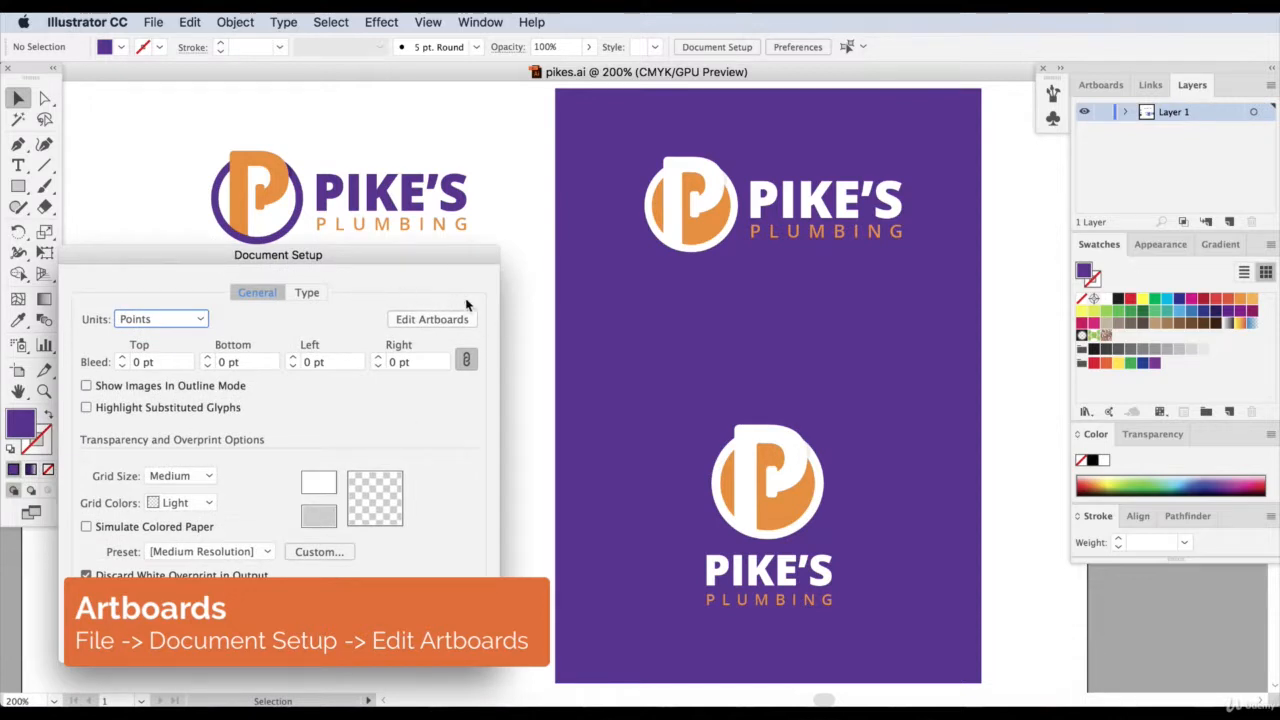
click(440, 318)
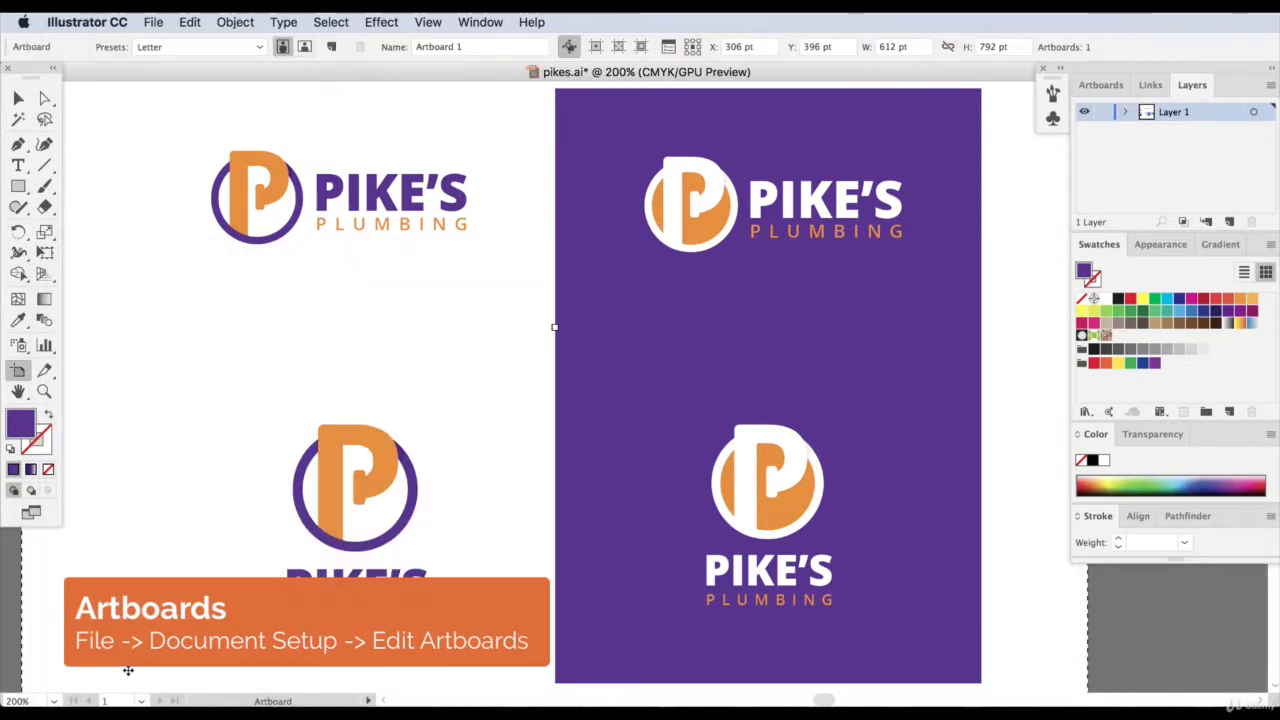
Shrink Artboard 1 around the purple-and-orange horizontal logo to about 173 × 75 pt.
key(super+minus)
key(super+minus)
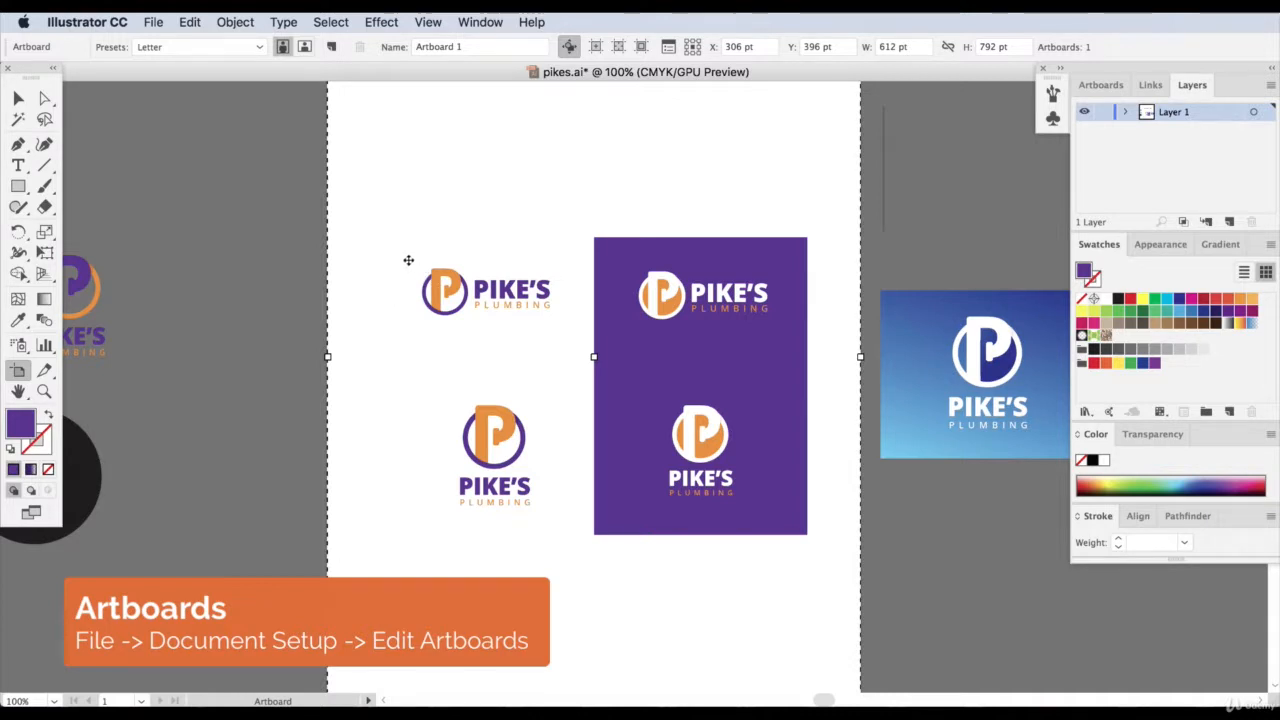
scroll(403, 294, up, 5)
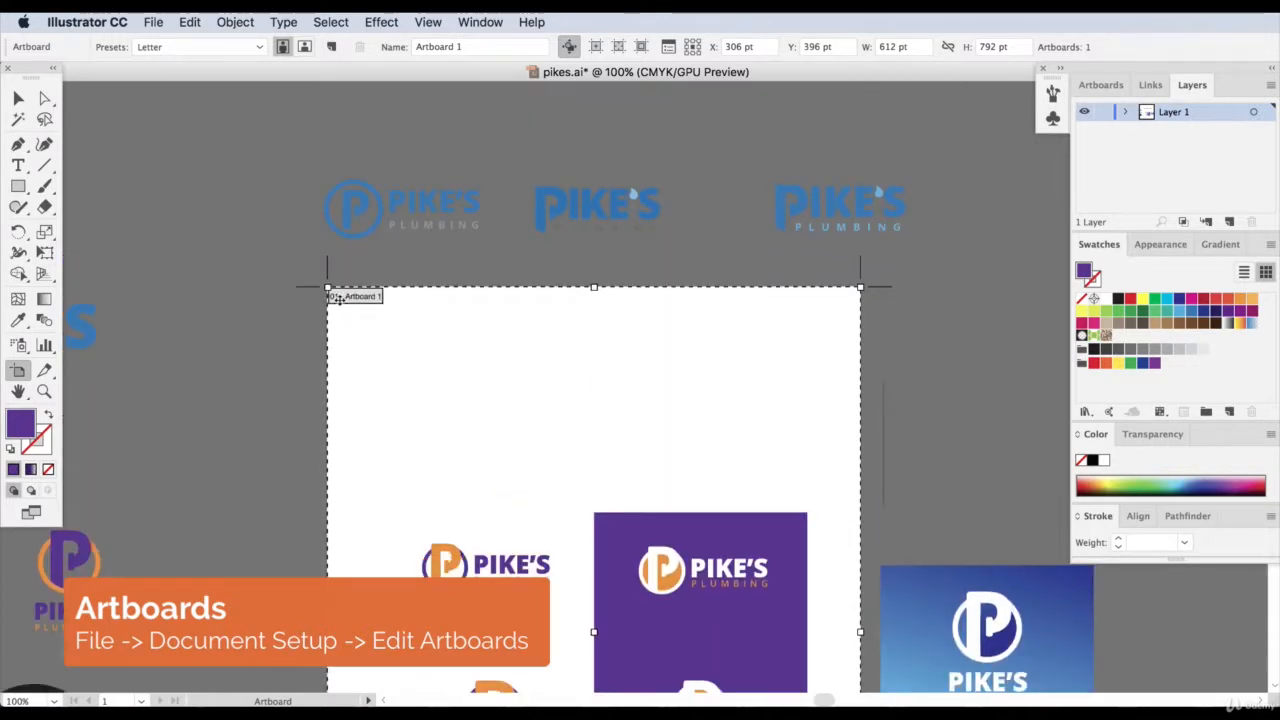
drag(326, 287, 401, 517)
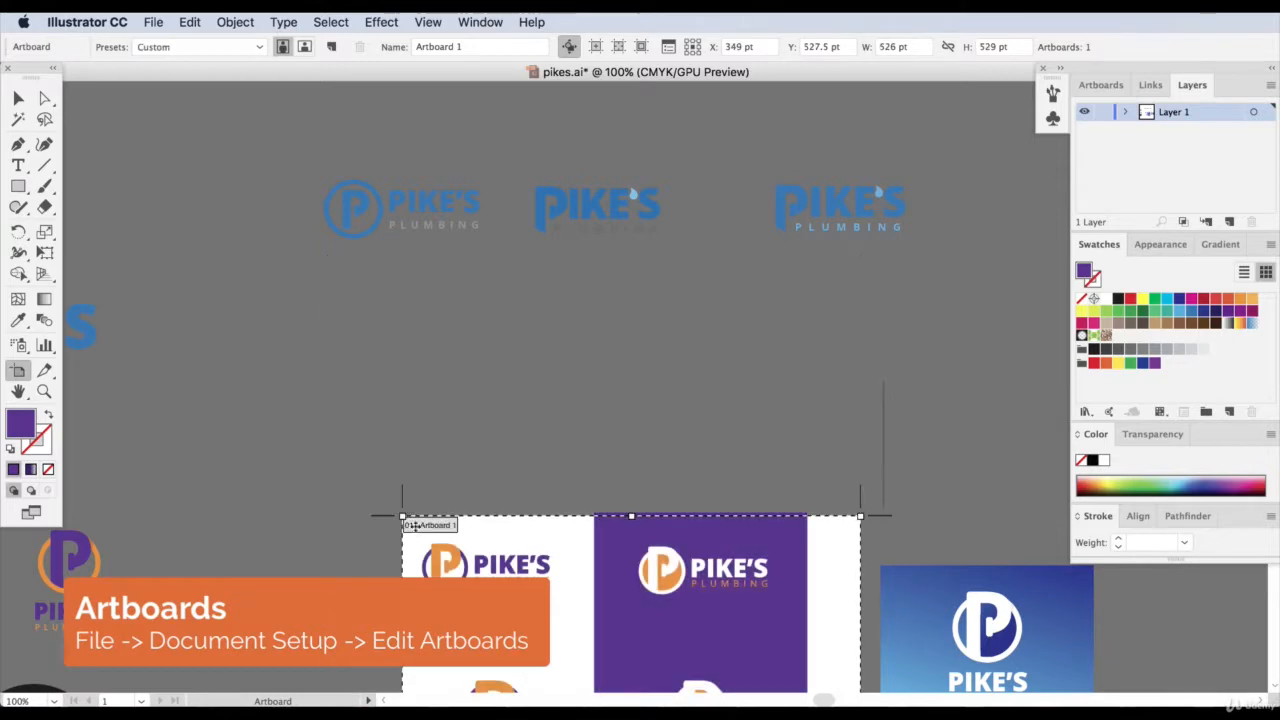
scroll(660, 598, down, 8)
scroll(840, 460, down, 3)
scroll(840, 470, up, 6)
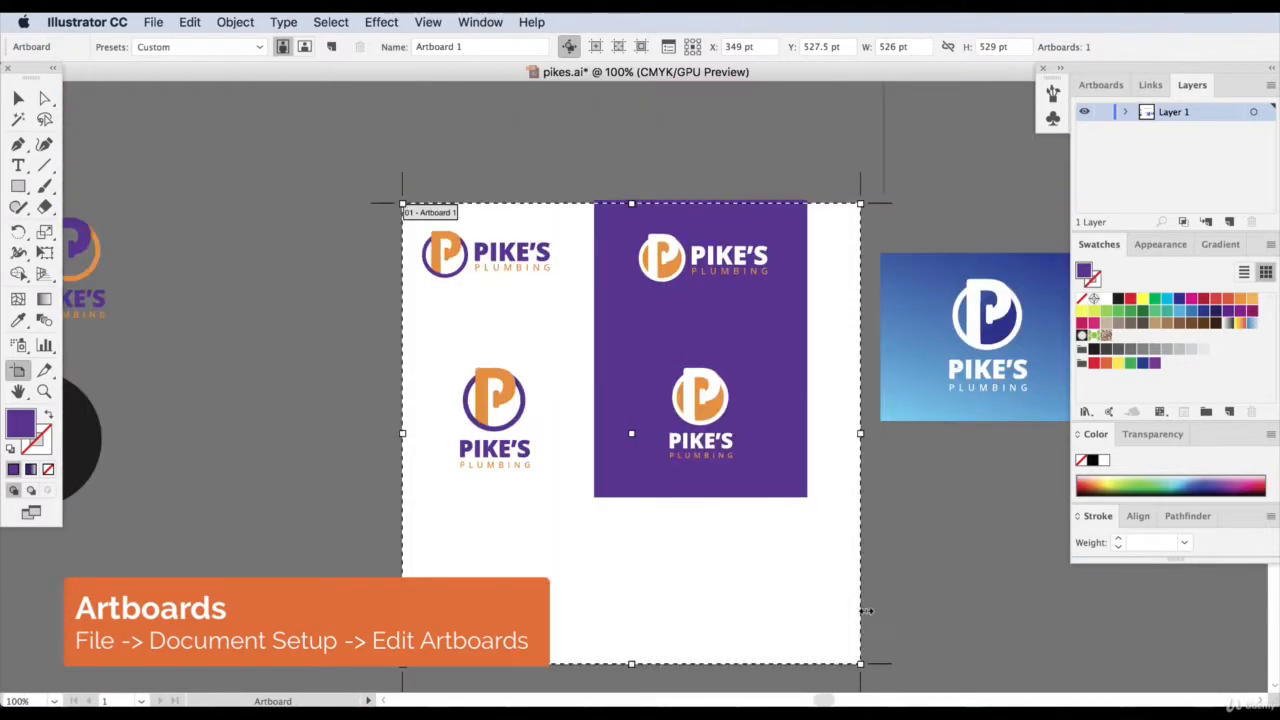
drag(860, 663, 562, 286)
mouse_move(403, 204)
mouse_down()
mouse_move(420, 214)
mouse_move(412, 221)
mouse_up()
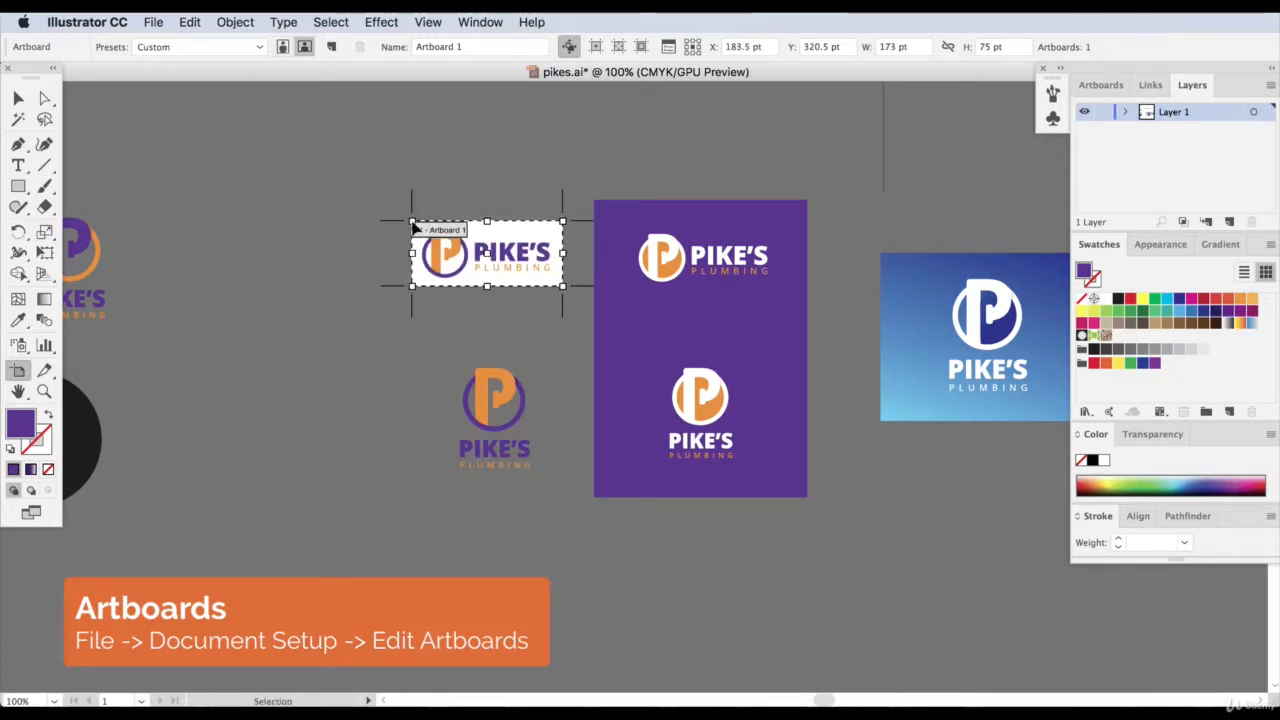
Tighten Artboard 1 to about 165.5 × 69 pt, leaving a white margin around the horizontal logo.
key(super+equal)
key(super+equal)
scroll(414, 225, up, 2)
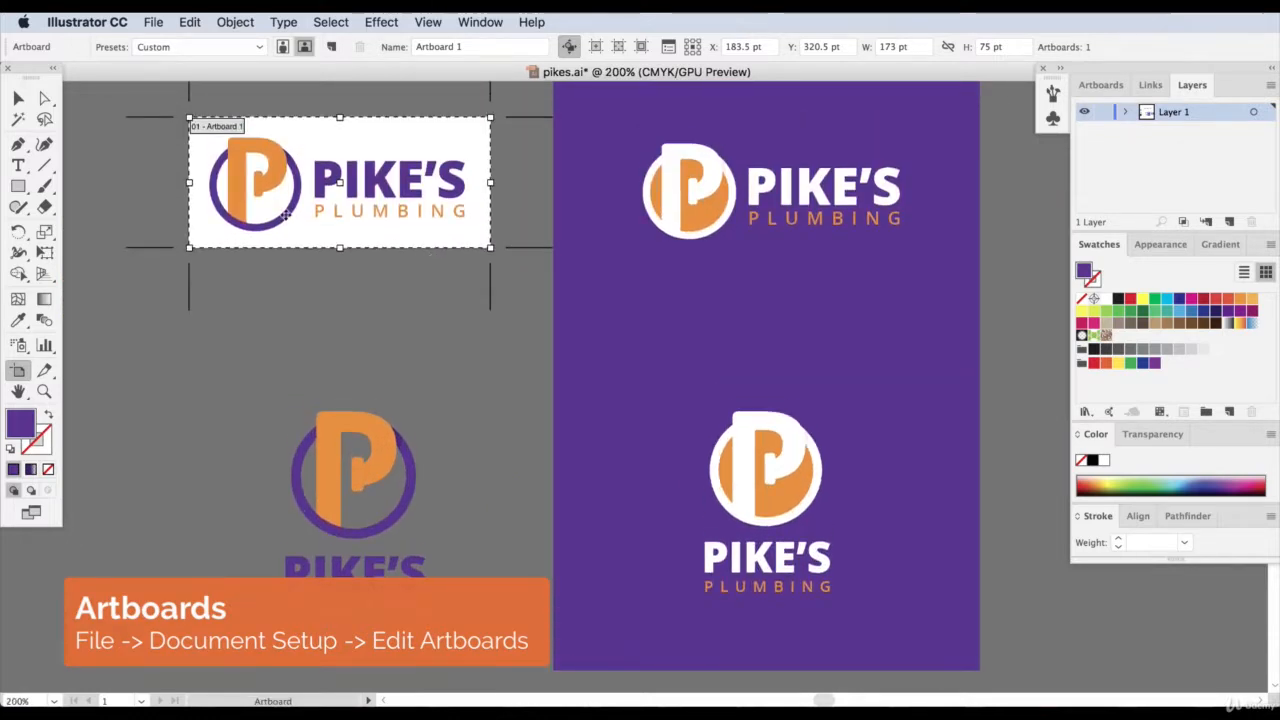
drag(490, 117, 483, 123)
drag(190, 248, 194, 242)
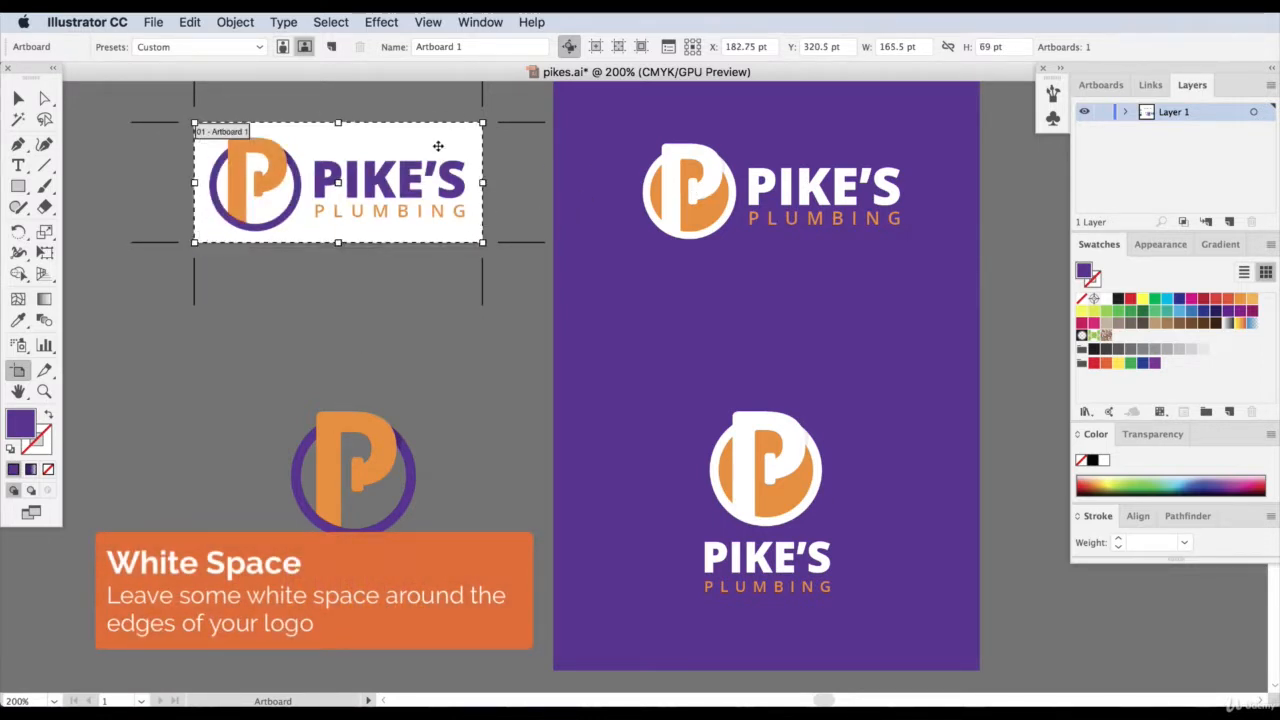
Add a second 165.5 × 69 pt artboard around the white-and-orange horizontal logo on the purple background.
click(331, 47)
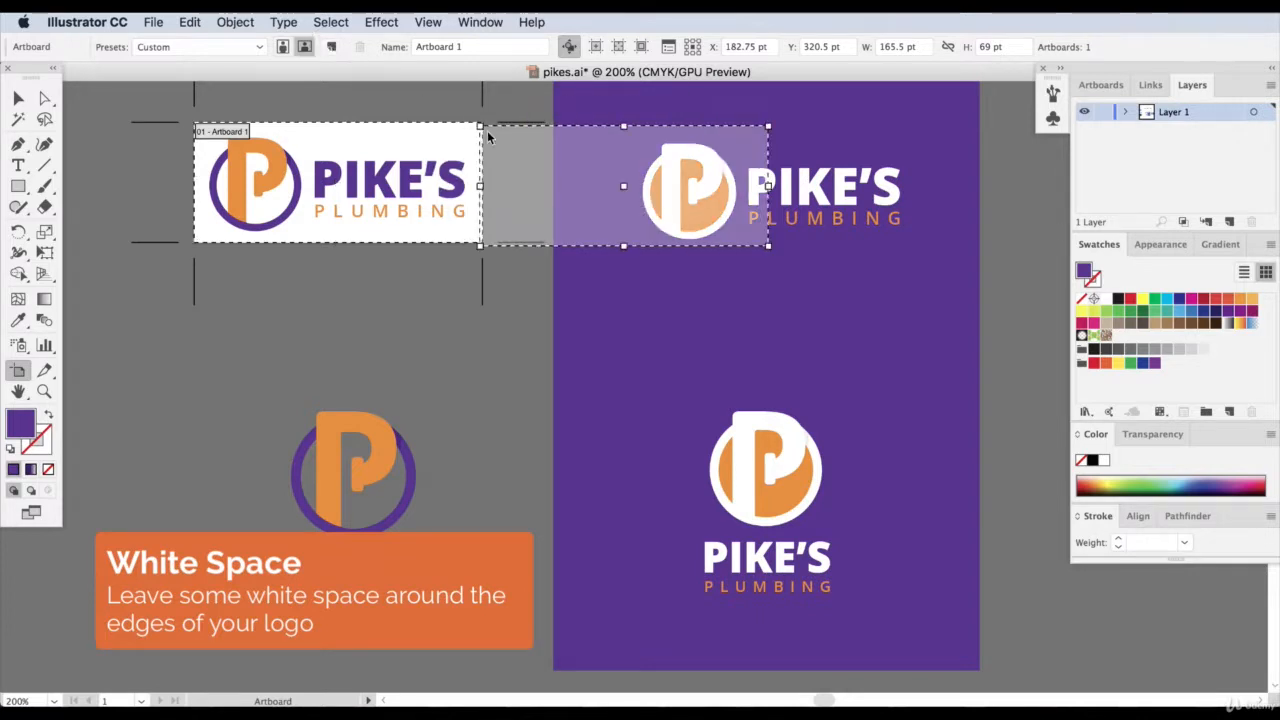
click(621, 138)
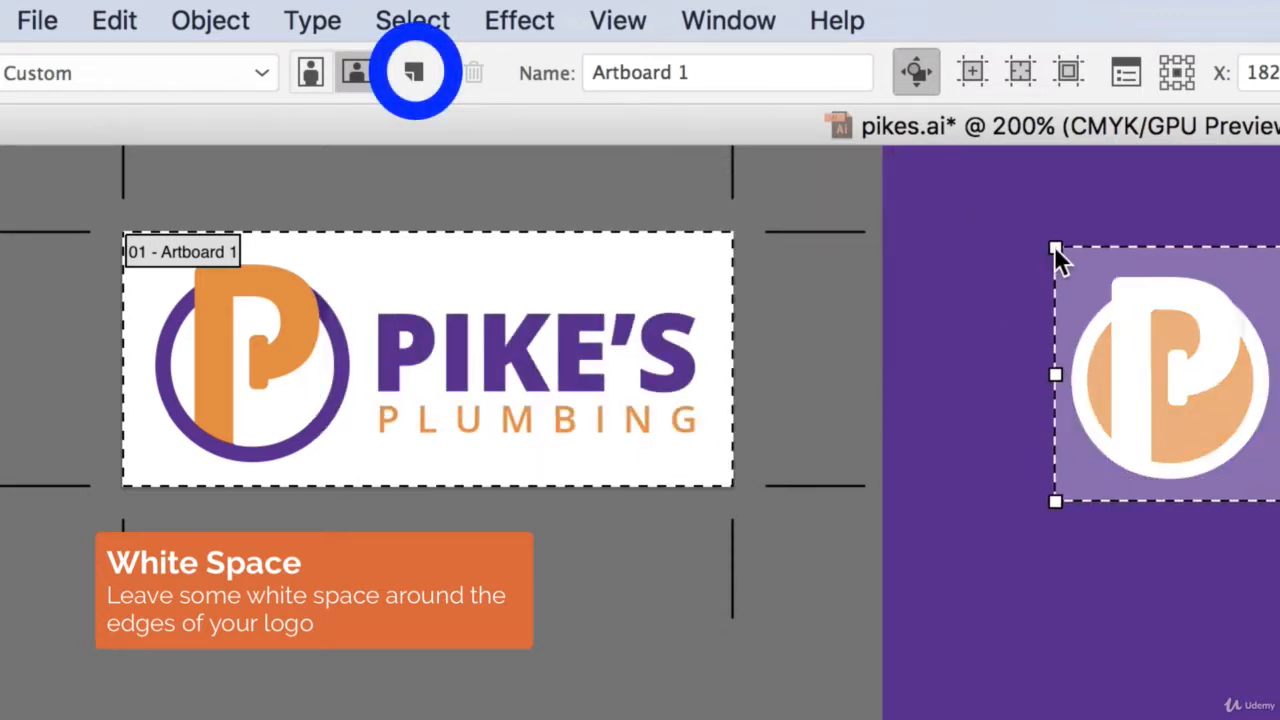
click(1046, 251)
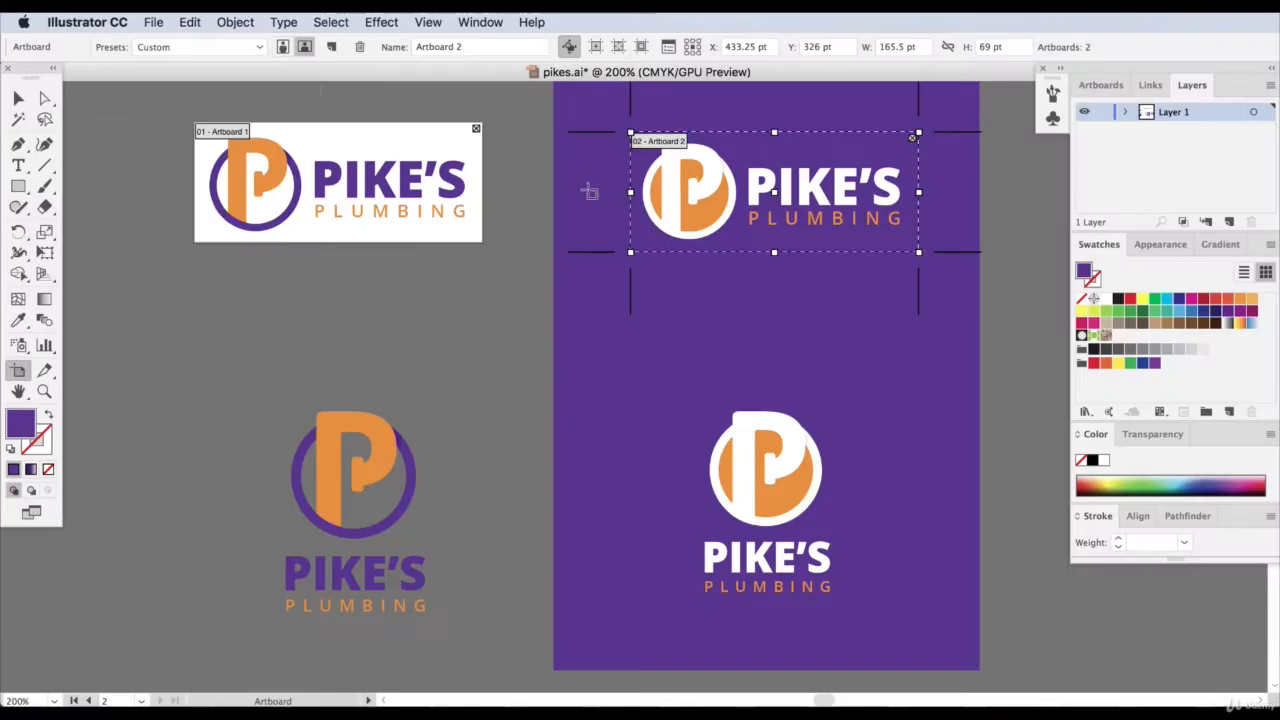
Add a third artboard around the stacked purple-and-orange logo and crop it to about 105.5 × 134 pt.
click(330, 50)
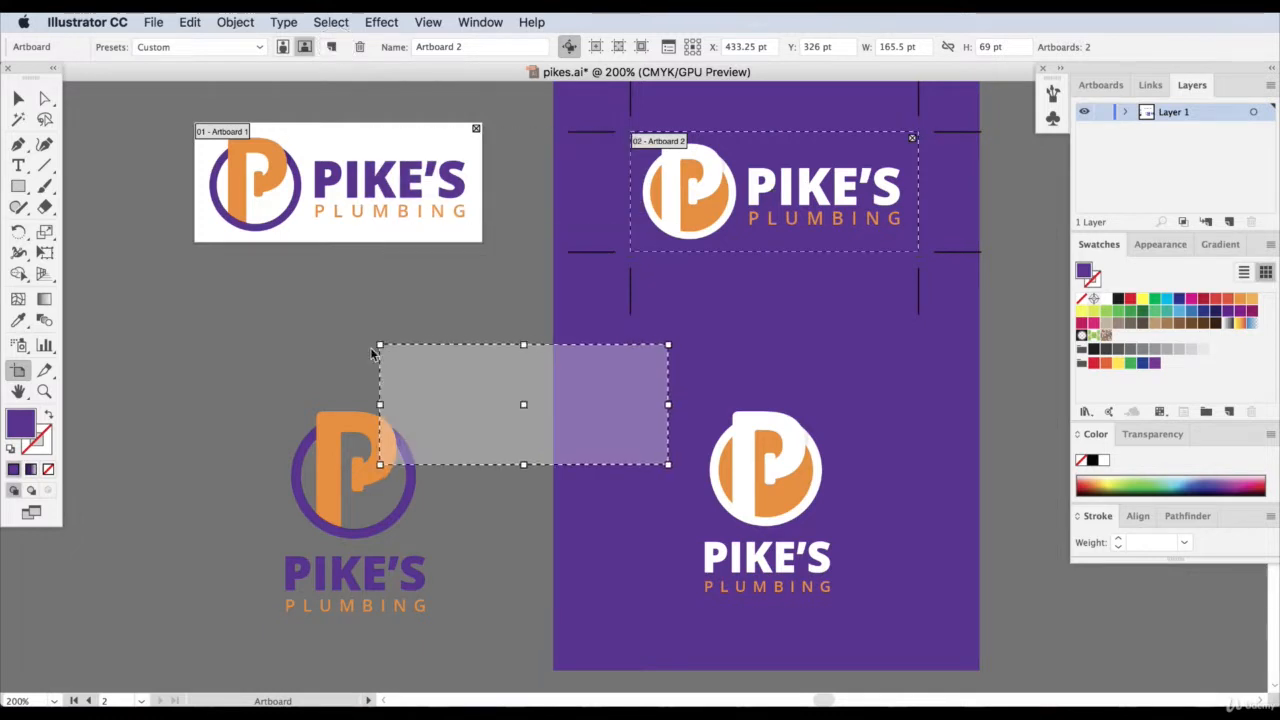
click(497, 535)
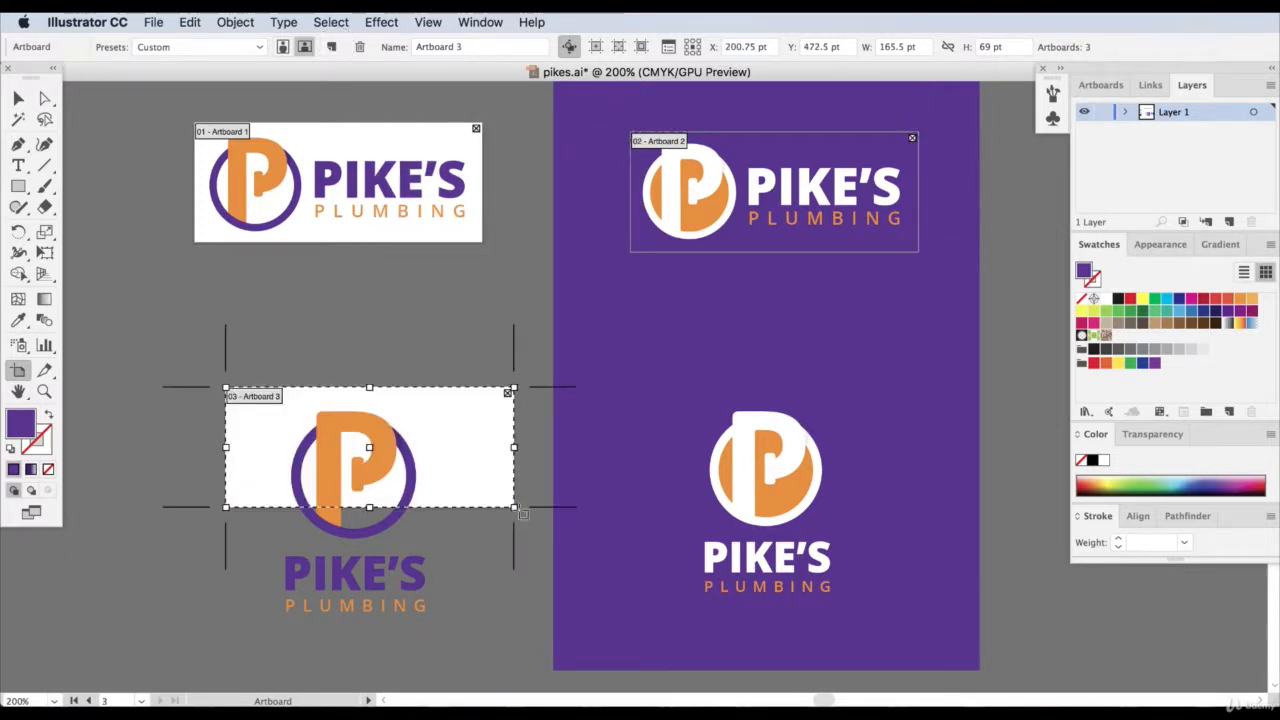
drag(516, 509, 450, 641)
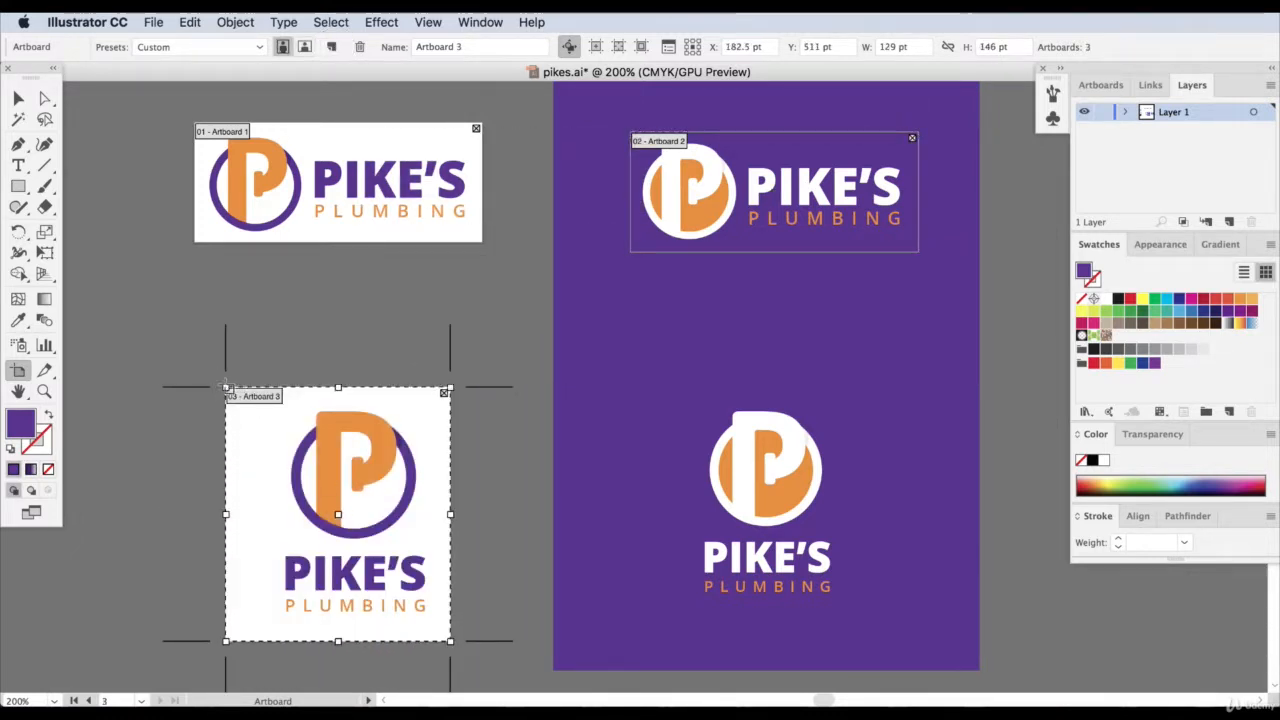
drag(224, 384, 253, 386)
key(Delete)
click(255, 395)
drag(265, 397, 264, 397)
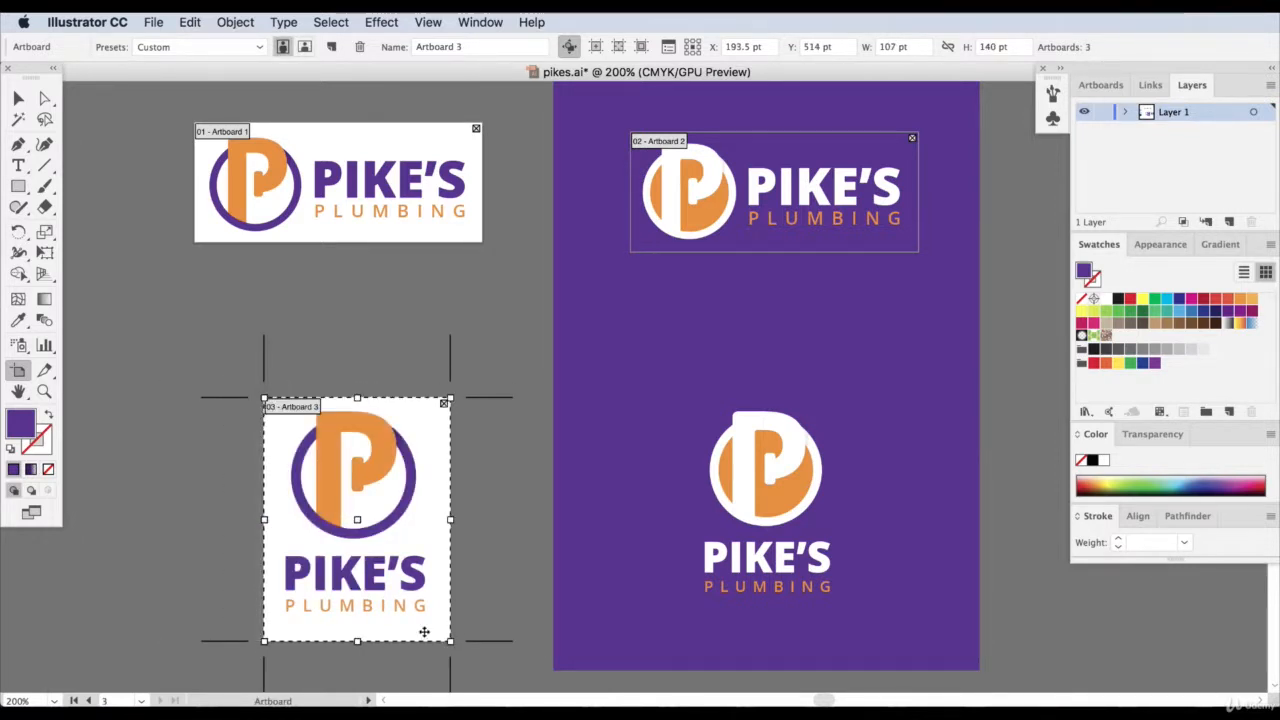
drag(450, 641, 447, 630)
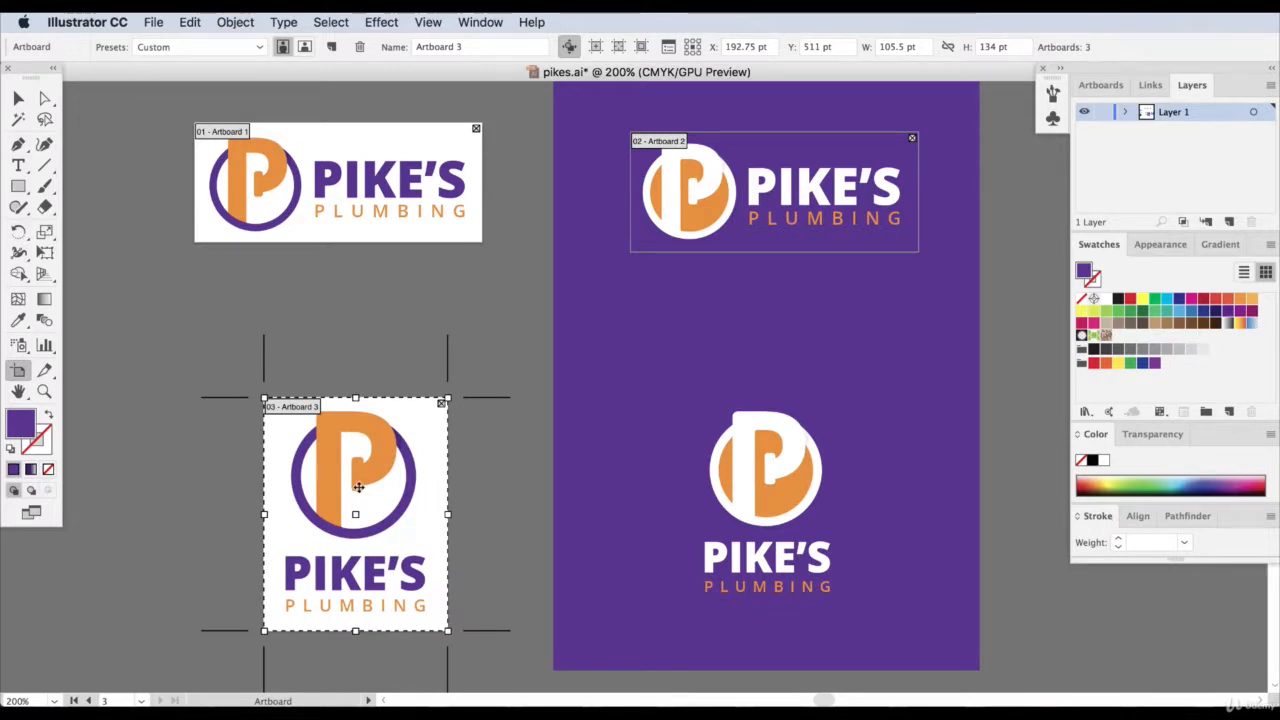
Add a fourth 105.5 × 134 pt artboard around the stacked white-and-orange logo on purple, and save the document.
click(331, 47)
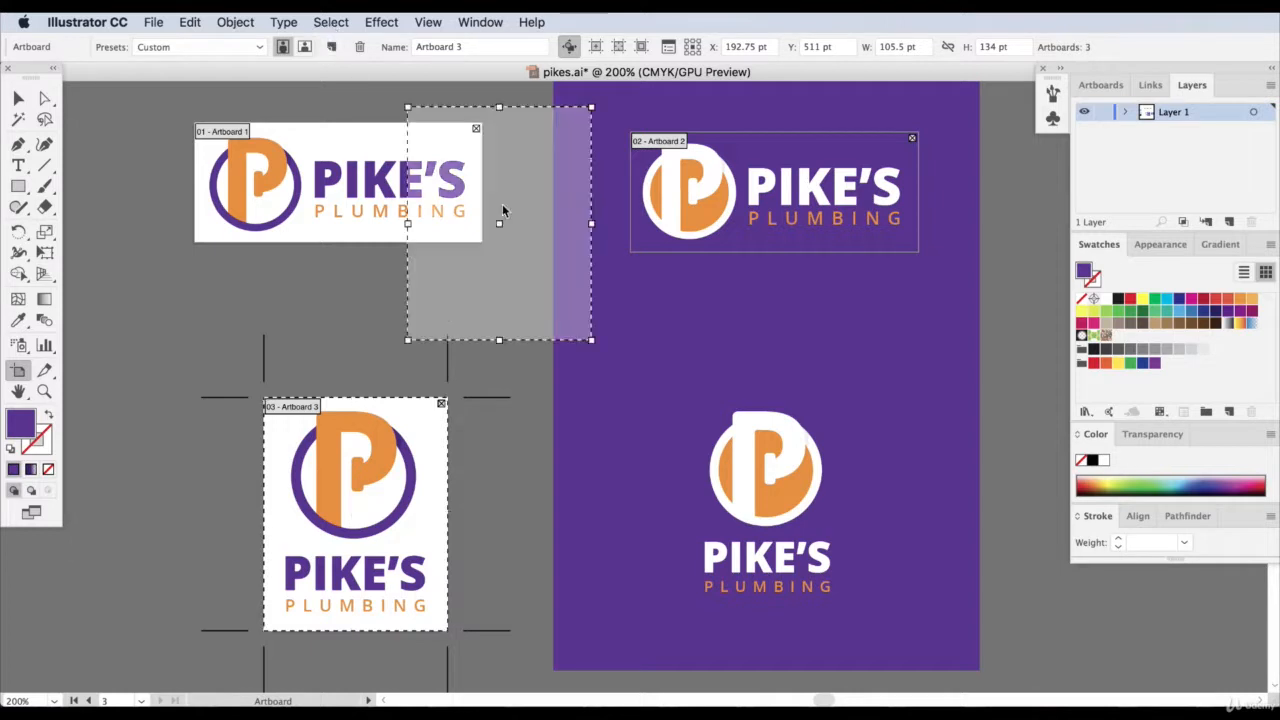
click(673, 388)
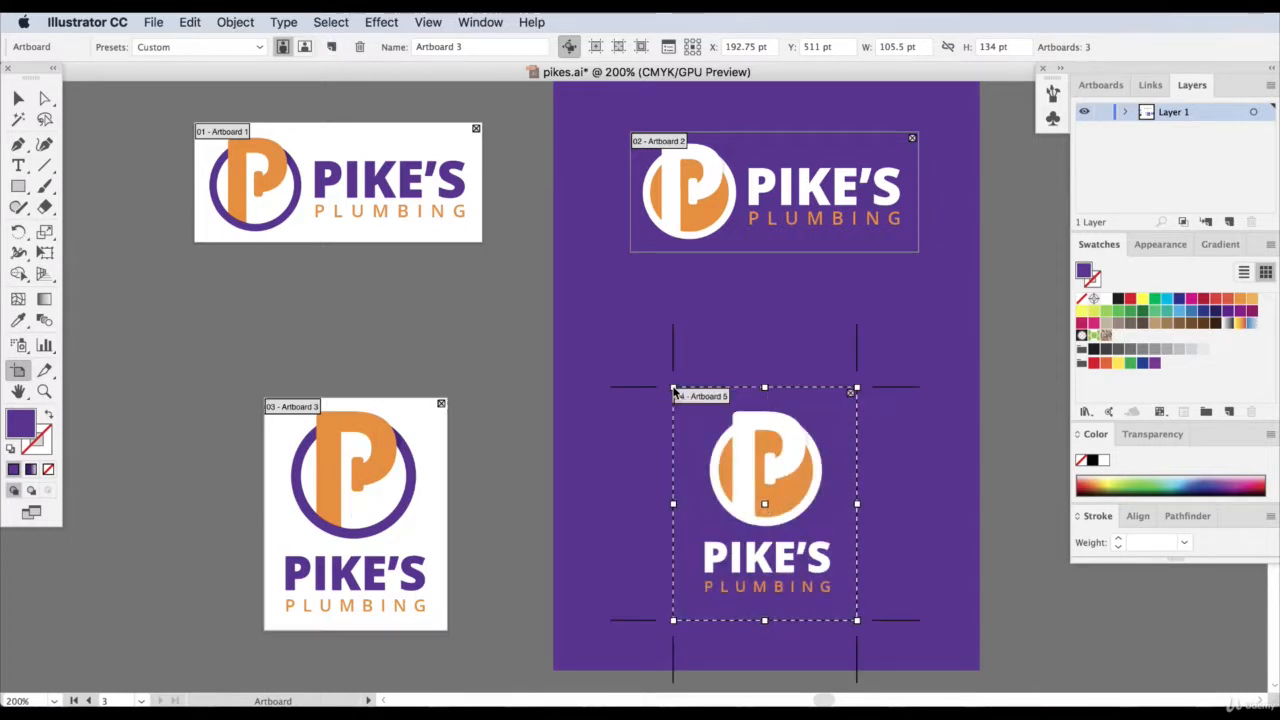
click(18, 99)
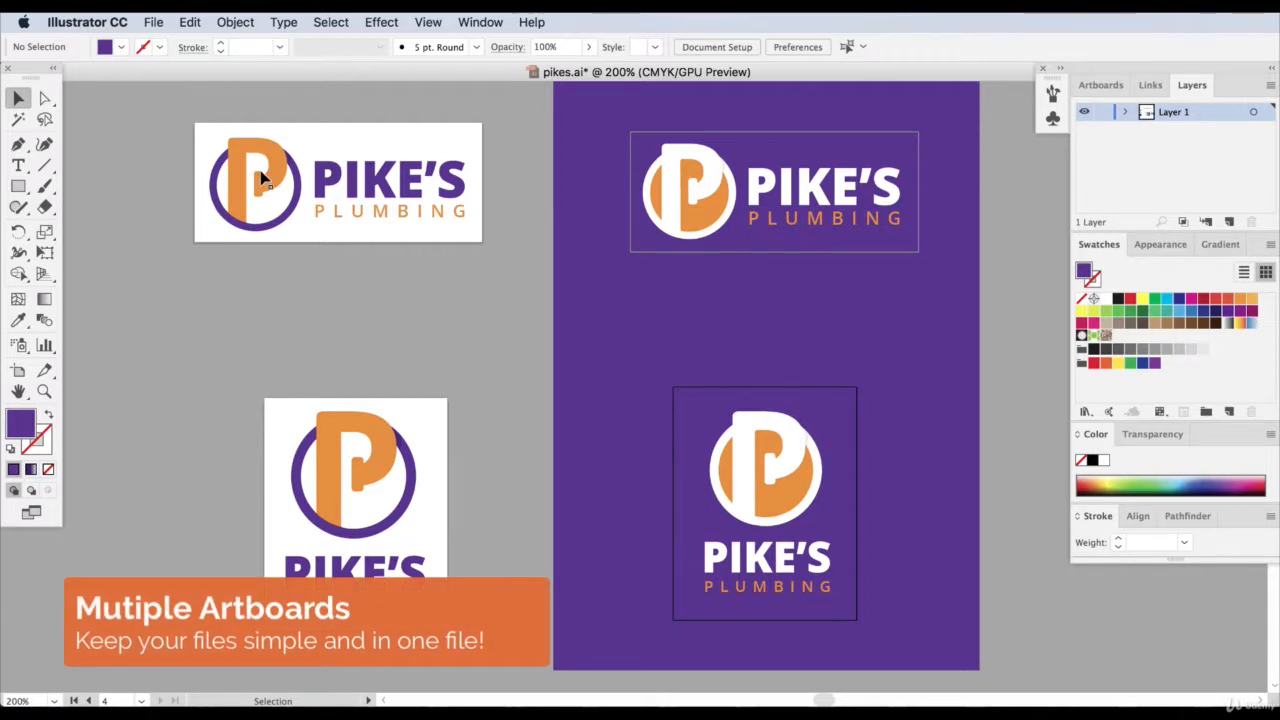
click(153, 21)
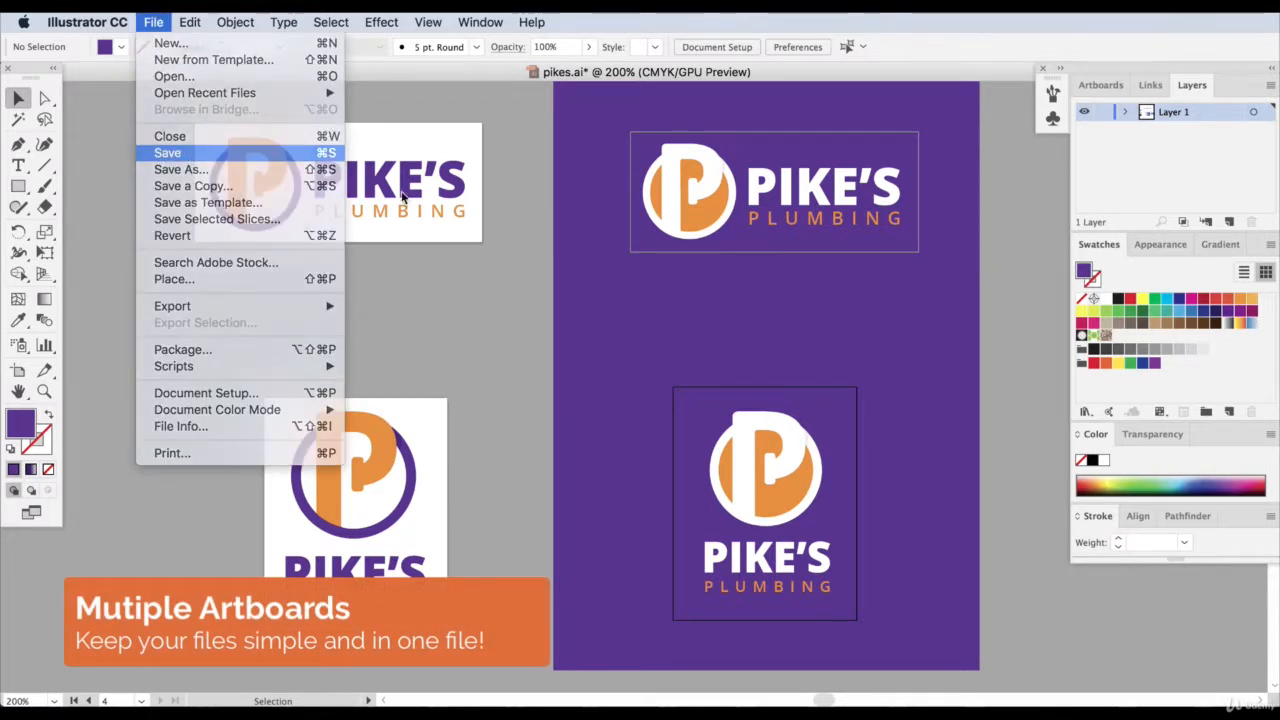
click(170, 154)
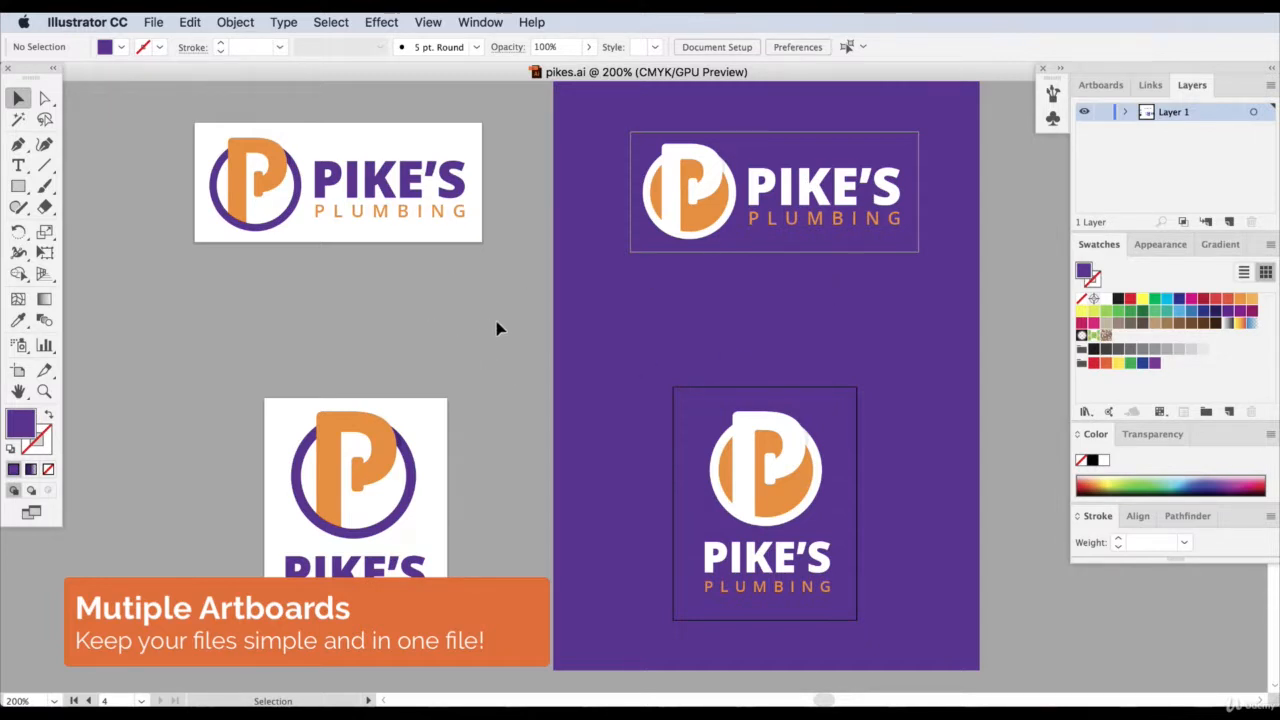
Export all artboards as separate PNG files named Pikes to the Desktop.
click(143, 19)
mouse_move(280, 303)
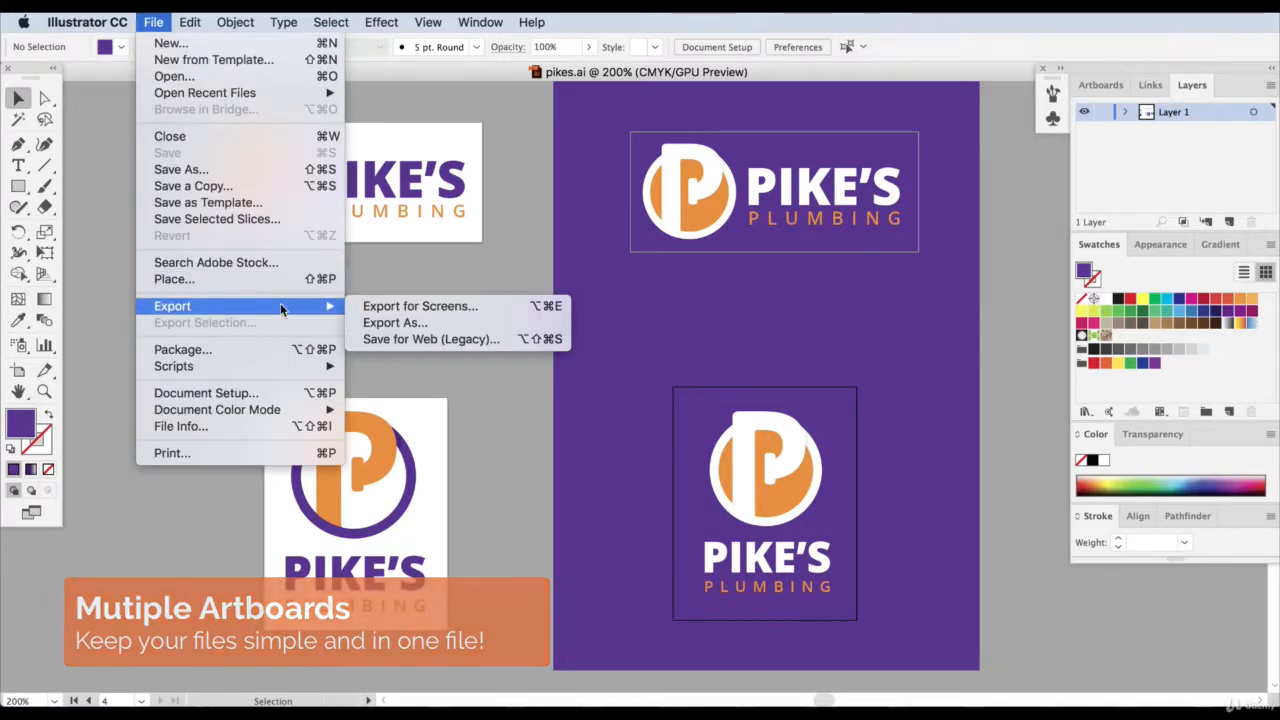
click(401, 316)
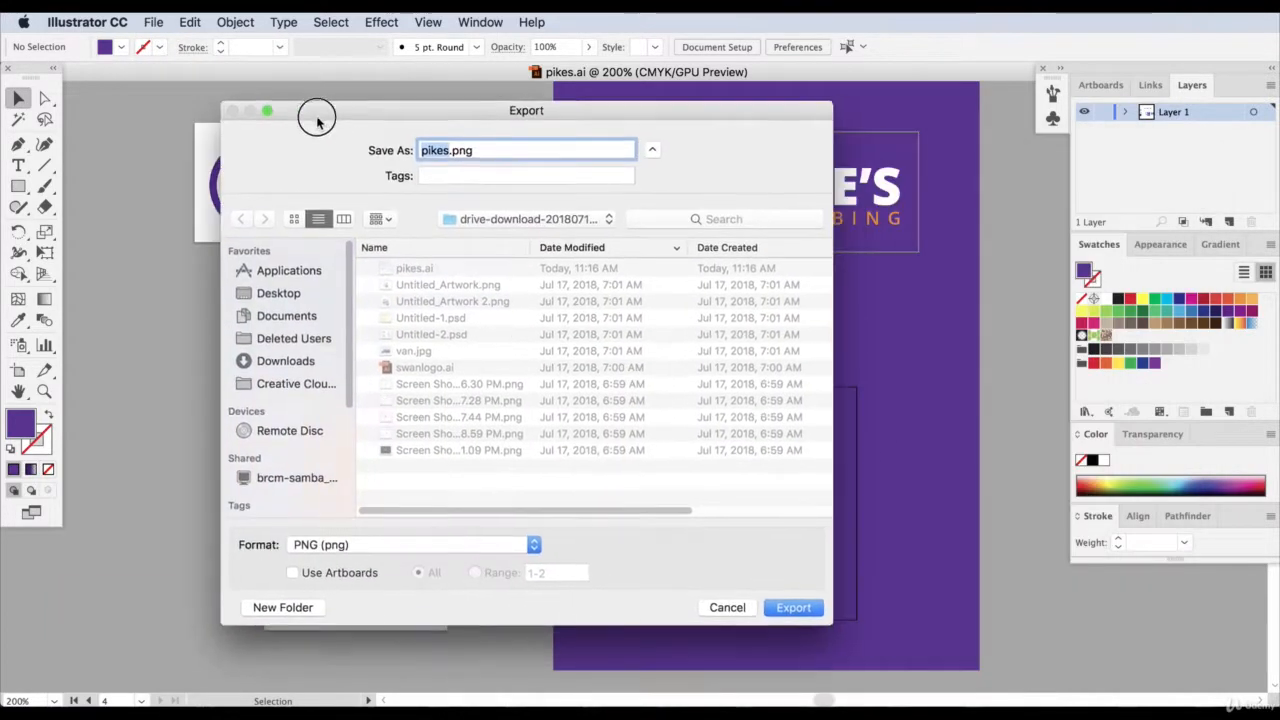
click(292, 578)
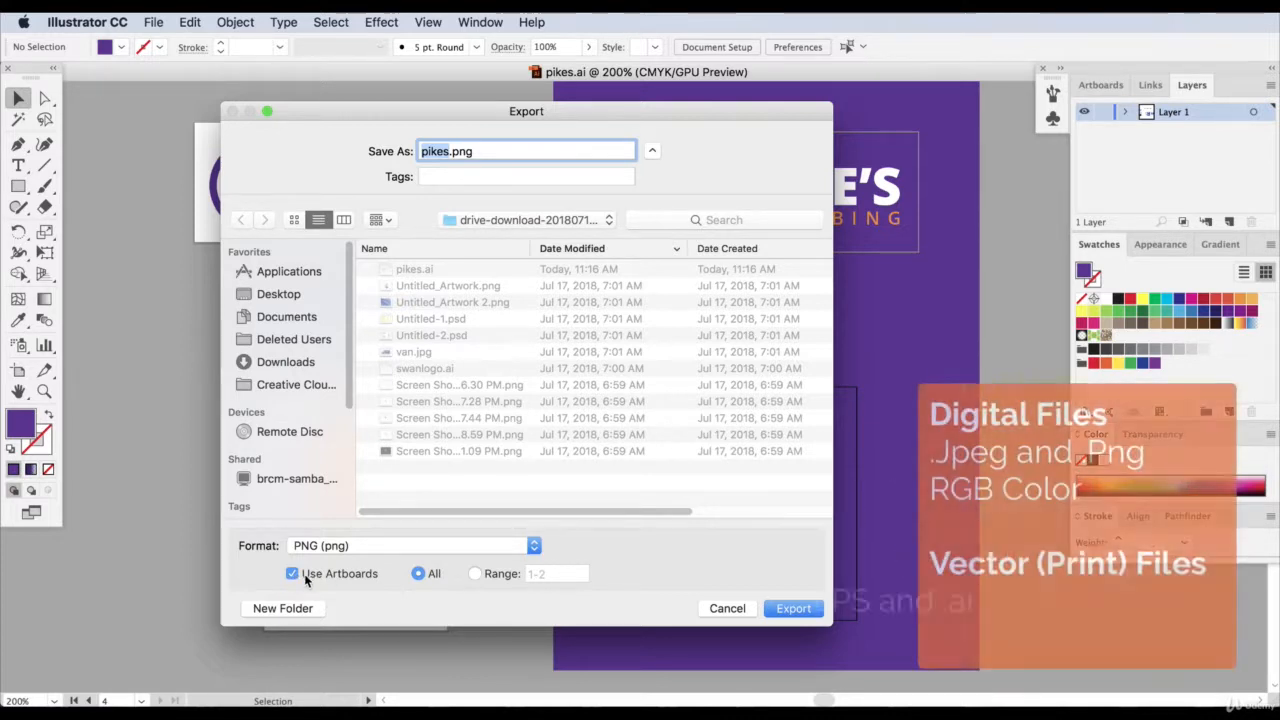
text(Pikes)
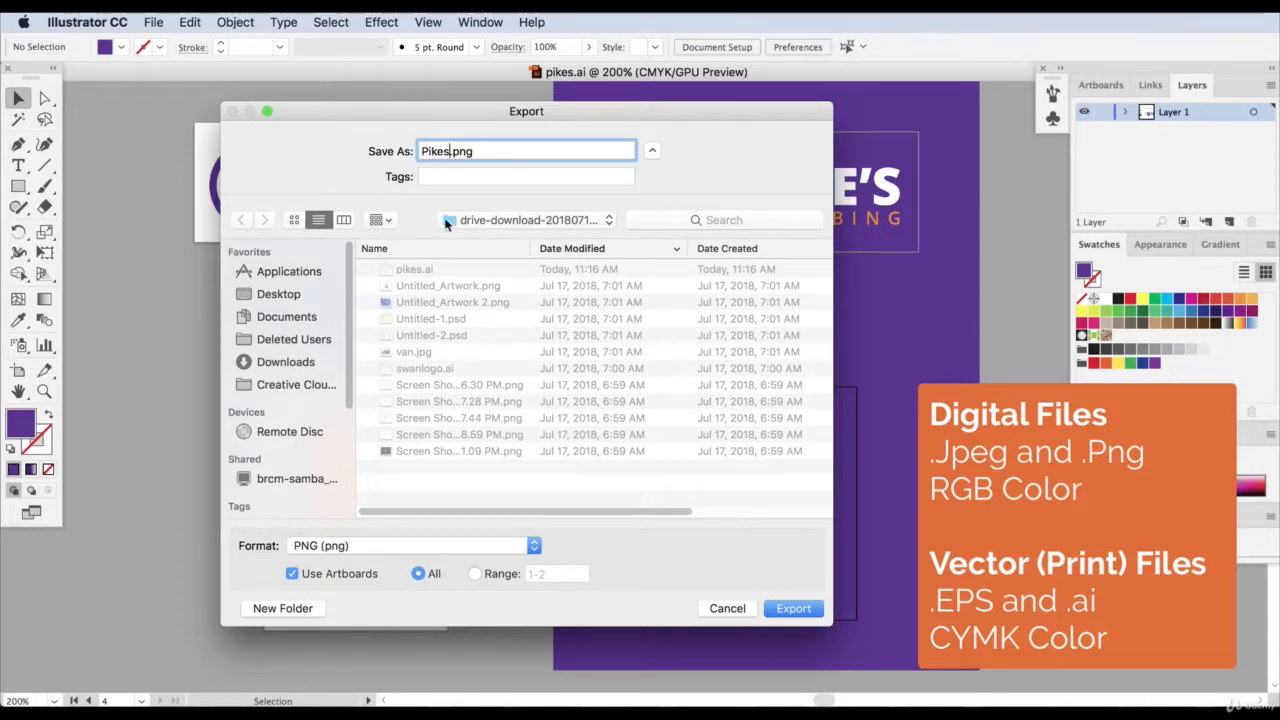
click(279, 296)
click(790, 609)
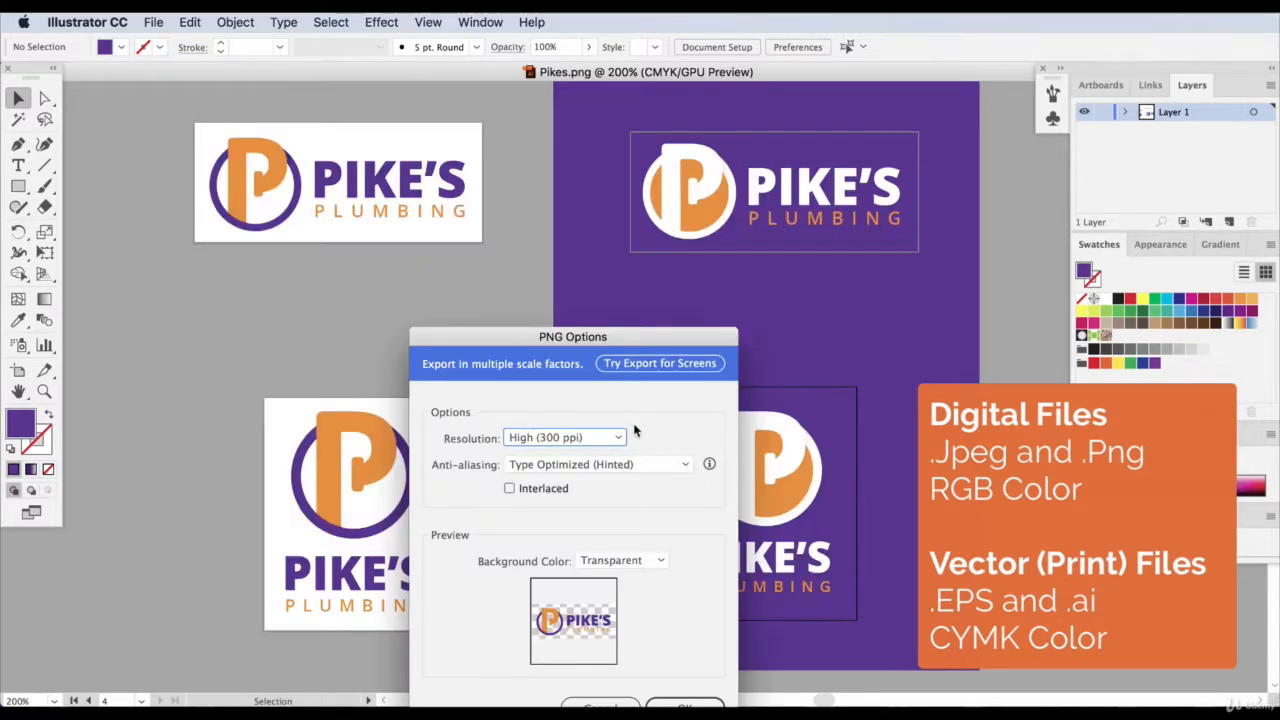
Set a custom PNG resolution of 900 ppi and complete the export.
drag(572, 337, 481, 183)
click(462, 284)
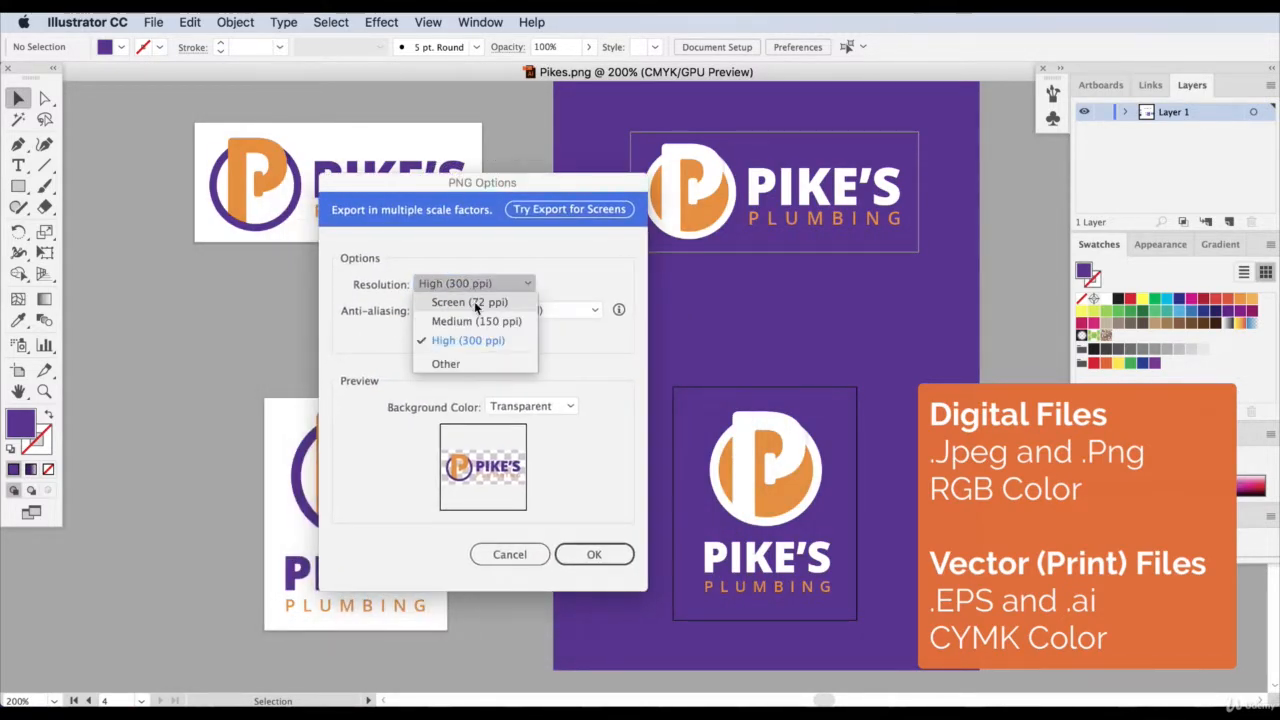
click(466, 341)
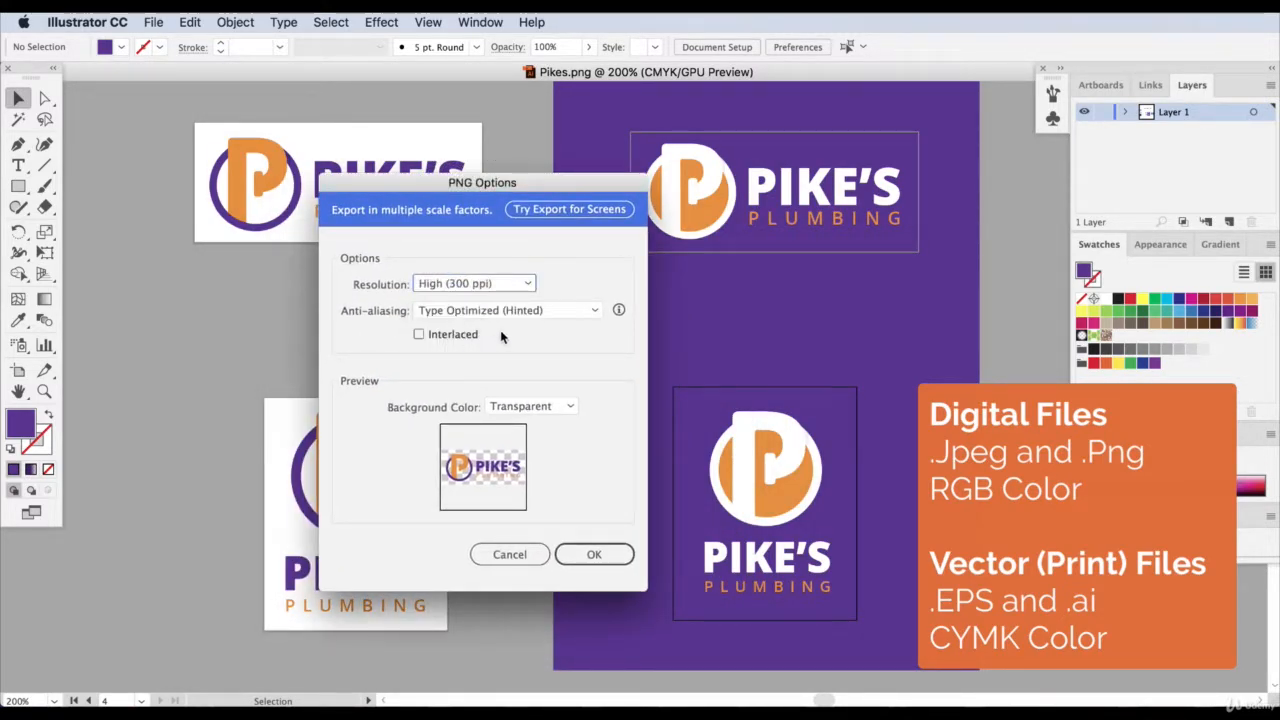
click(478, 285)
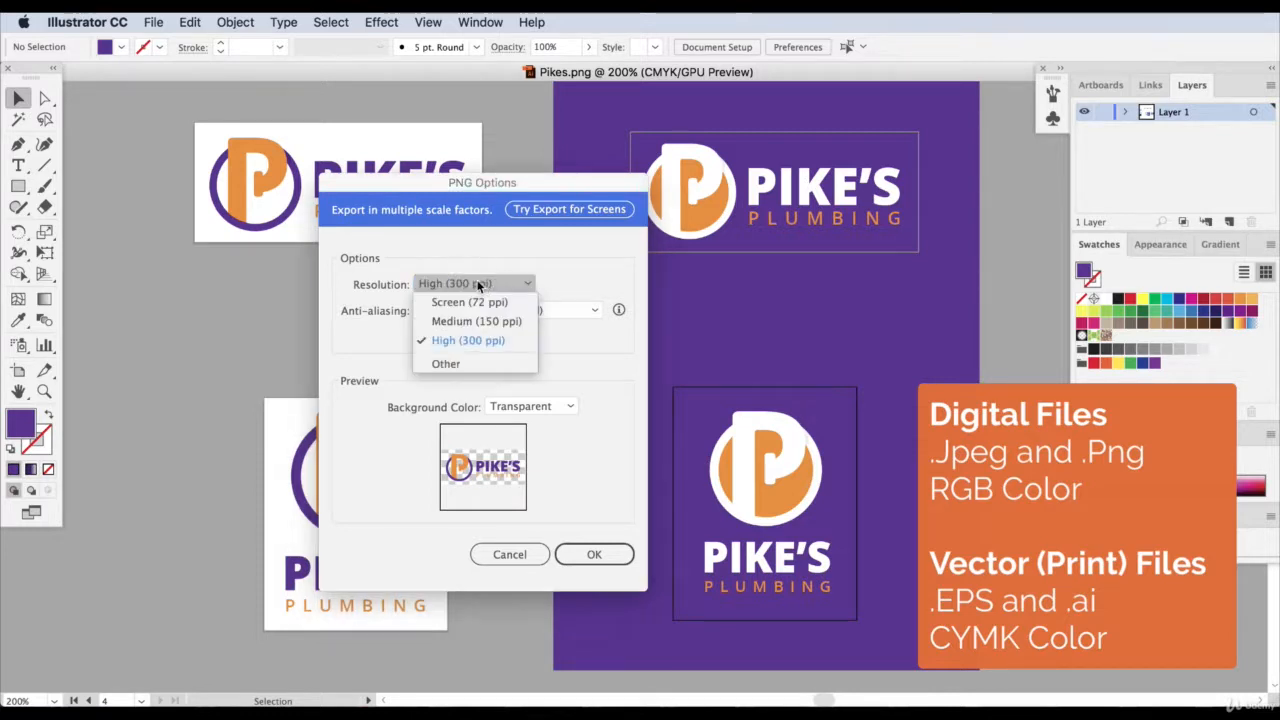
click(460, 364)
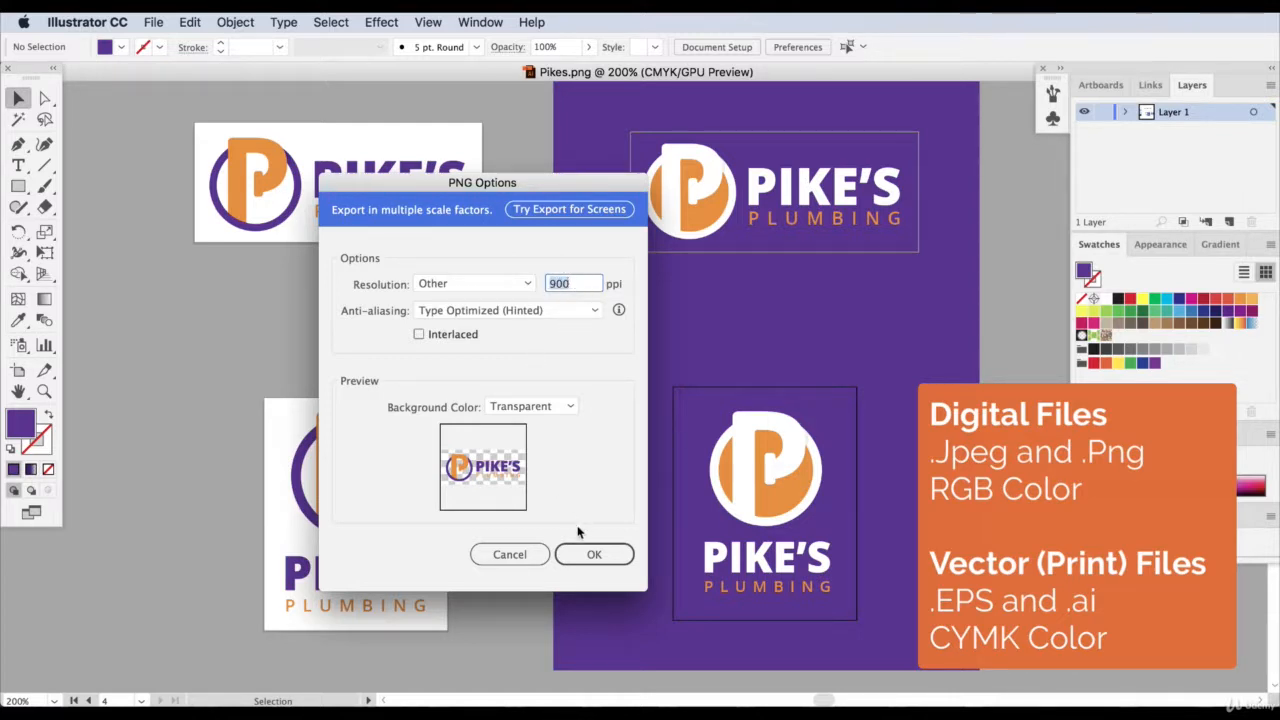
click(572, 555)
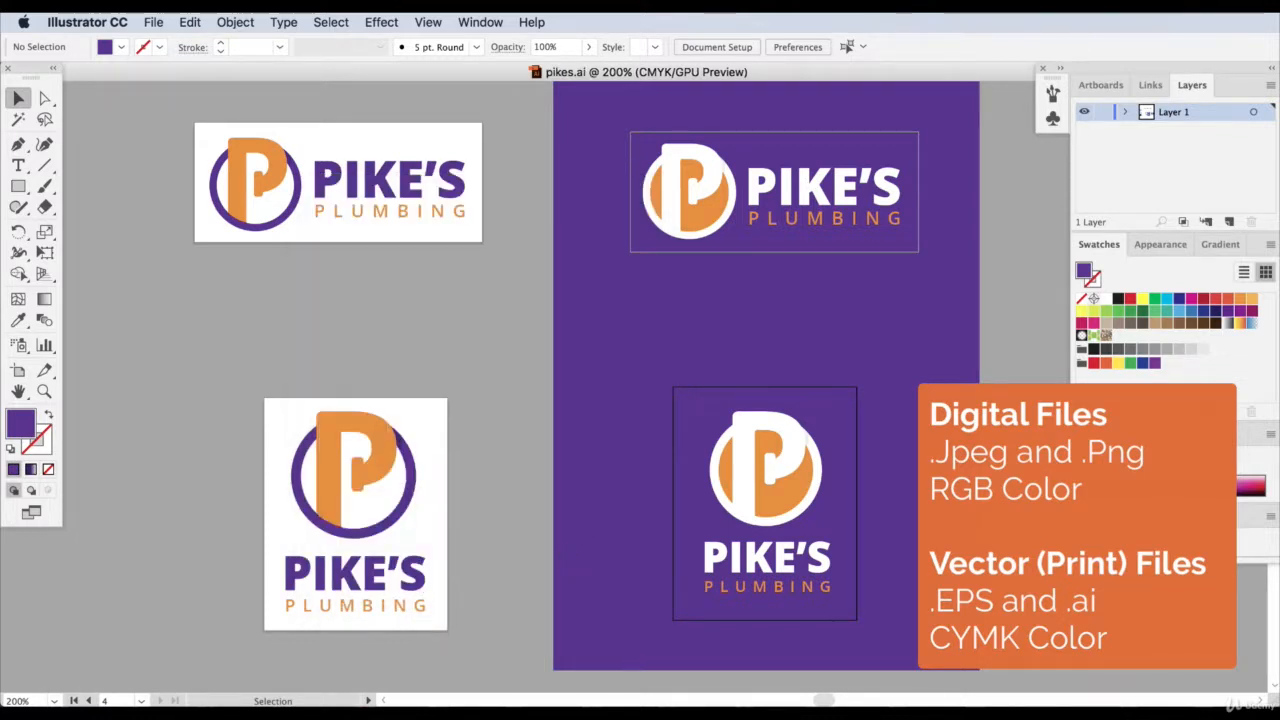
Open Pikes-01.png through Pikes-04.png from the Desktop in Preview, and resize and reposition the Preview window.
click(766, 714)
click(614, 313)
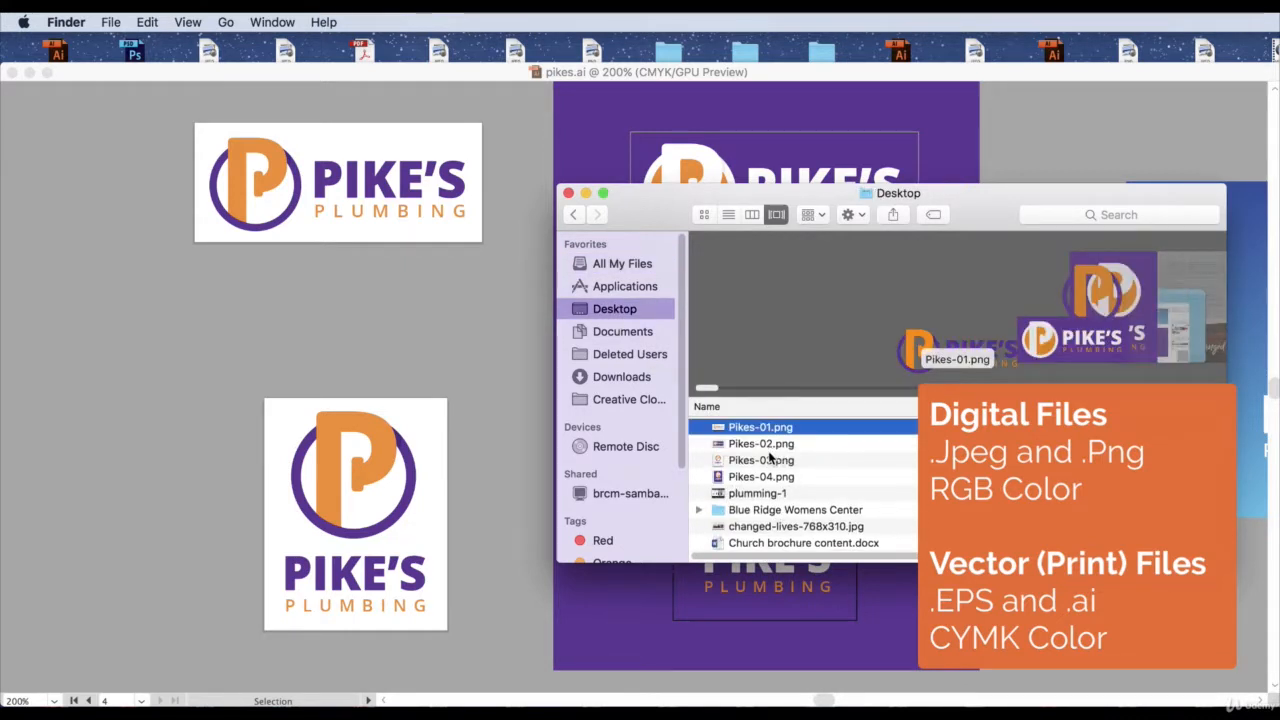
shift+click(765, 477)
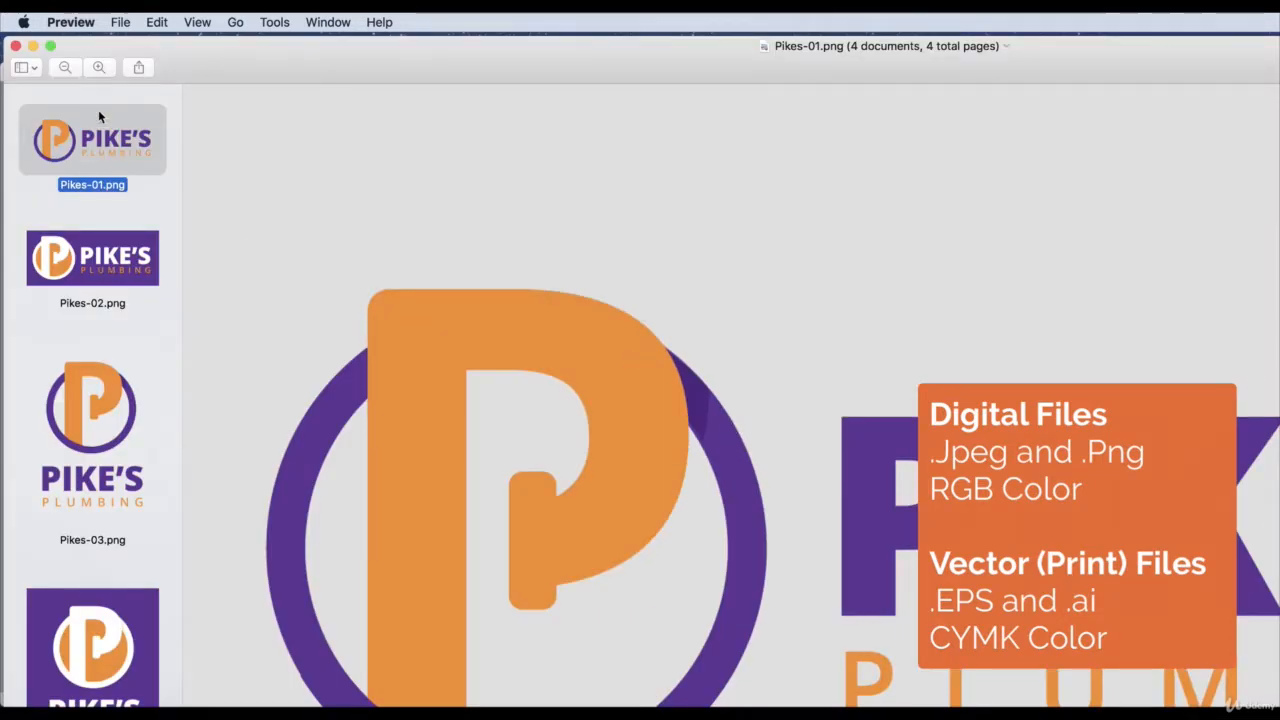
drag(1279, 719, 694, 525)
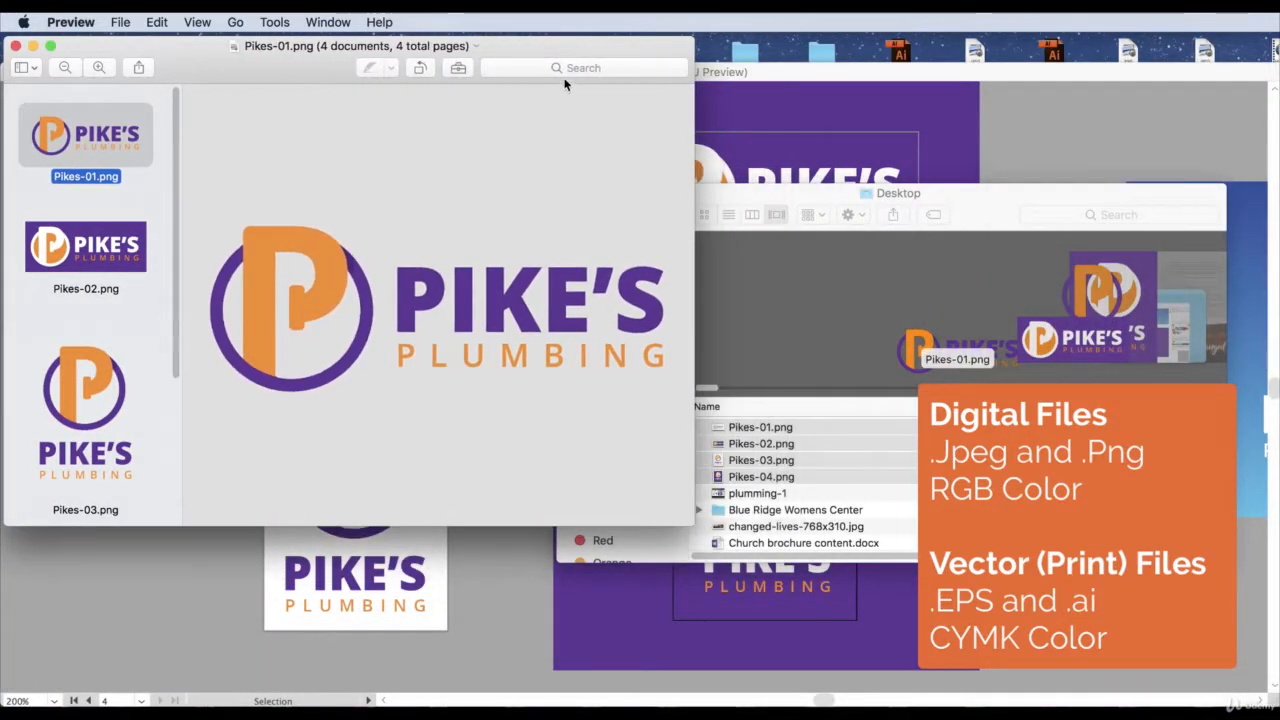
drag(555, 48, 1033, 111)
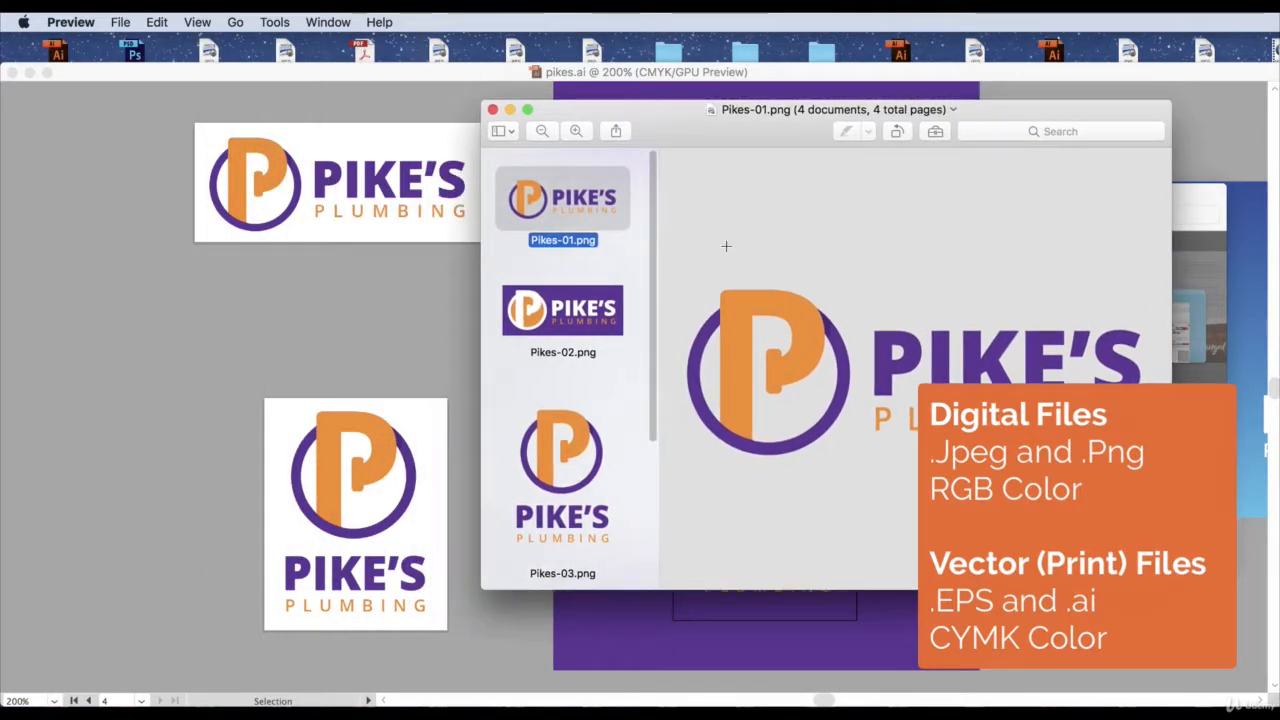
Check the exported stacked logos Pikes-04.png and Pikes-03.png in Preview, and minimize the window.
scroll(581, 370, down, 5)
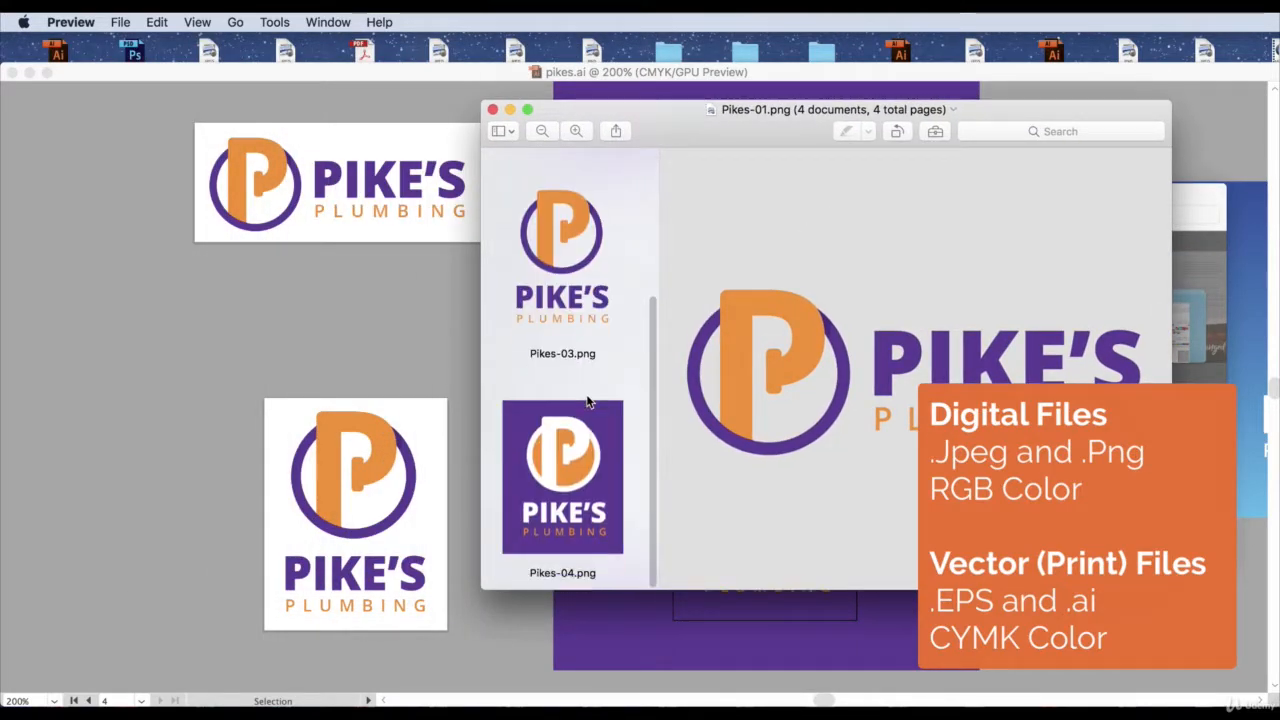
click(575, 484)
scroll(570, 440, up, 2)
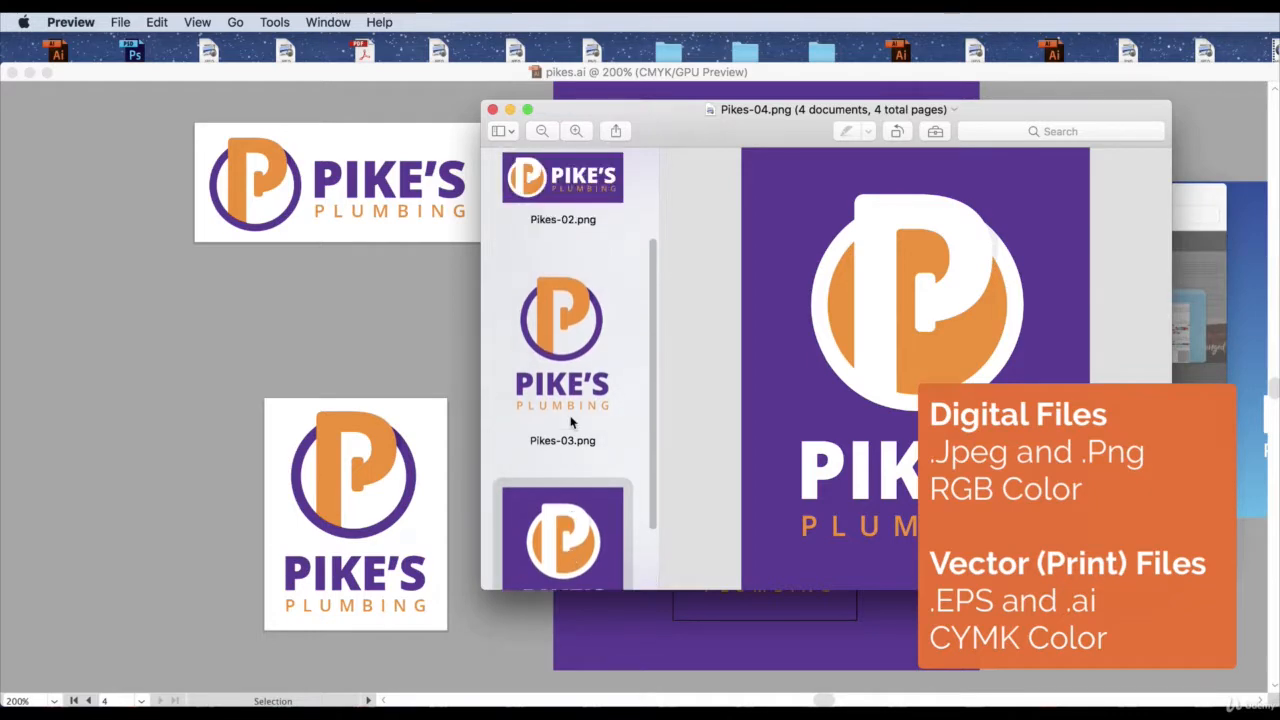
click(561, 340)
scroll(561, 338, up, 2)
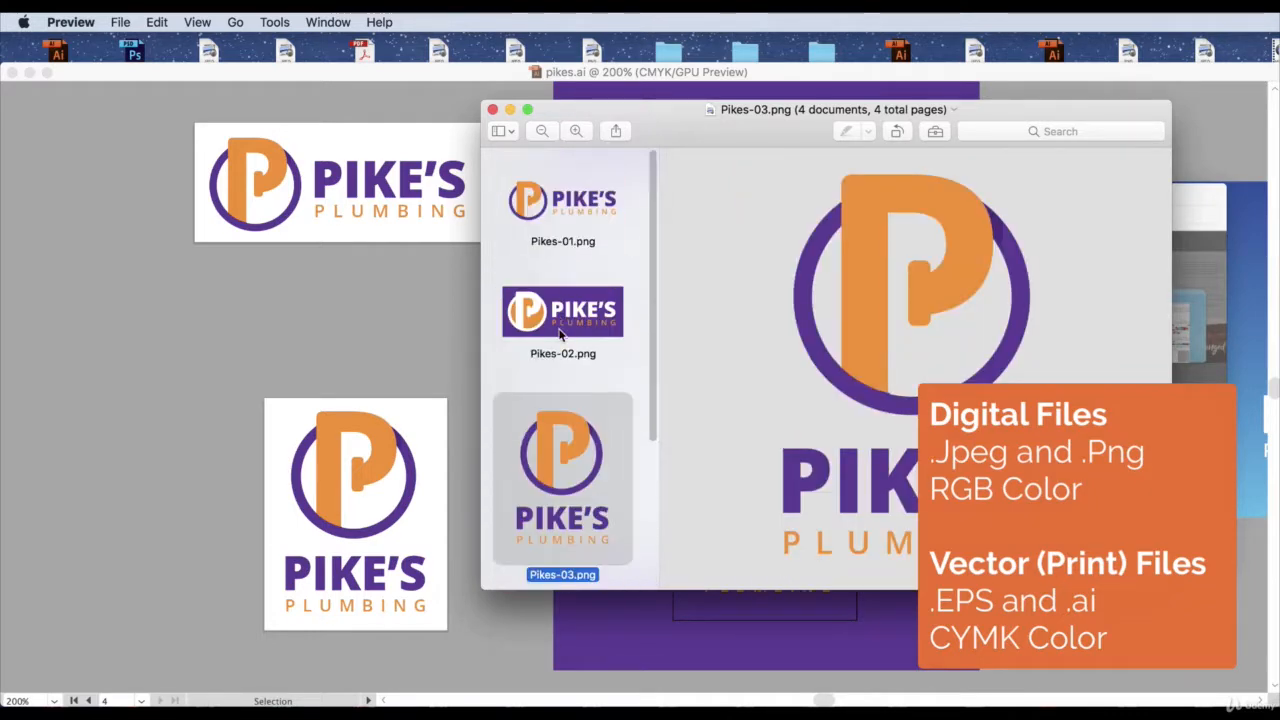
click(509, 109)
Start an export of all artboards in Illustrator with JPEG as the format.
click(152, 22)
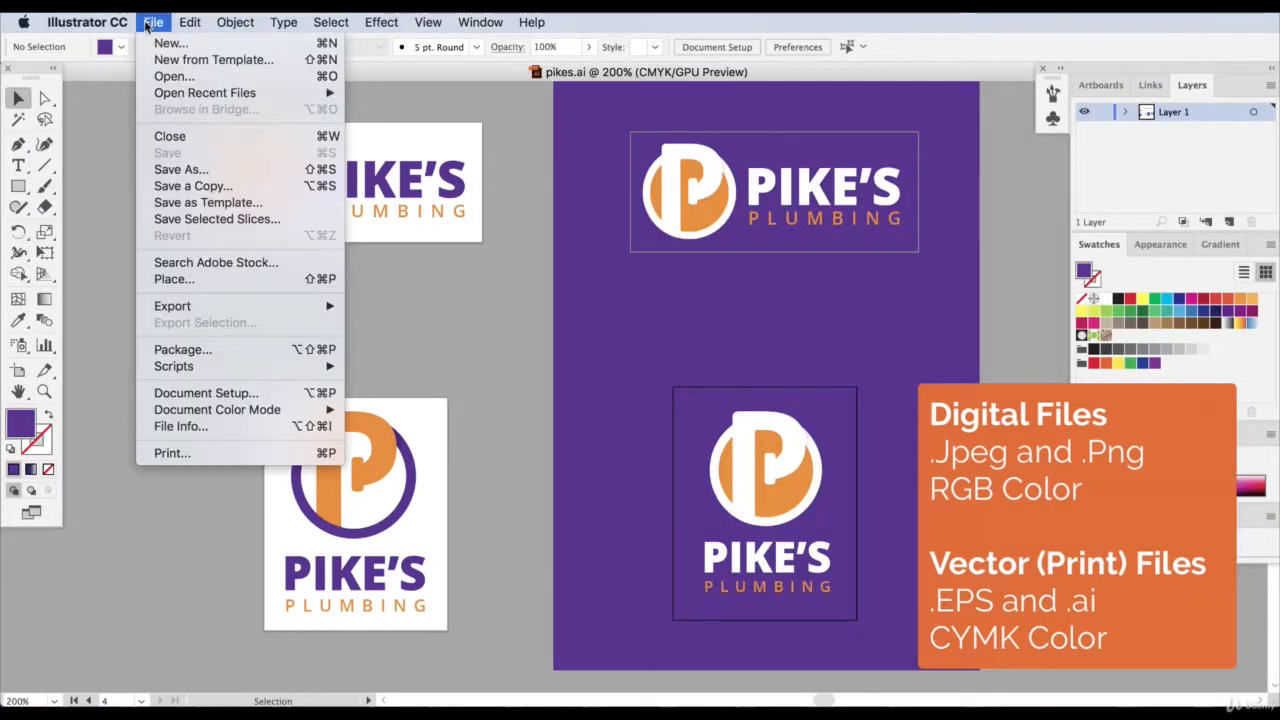
mouse_move(194, 308)
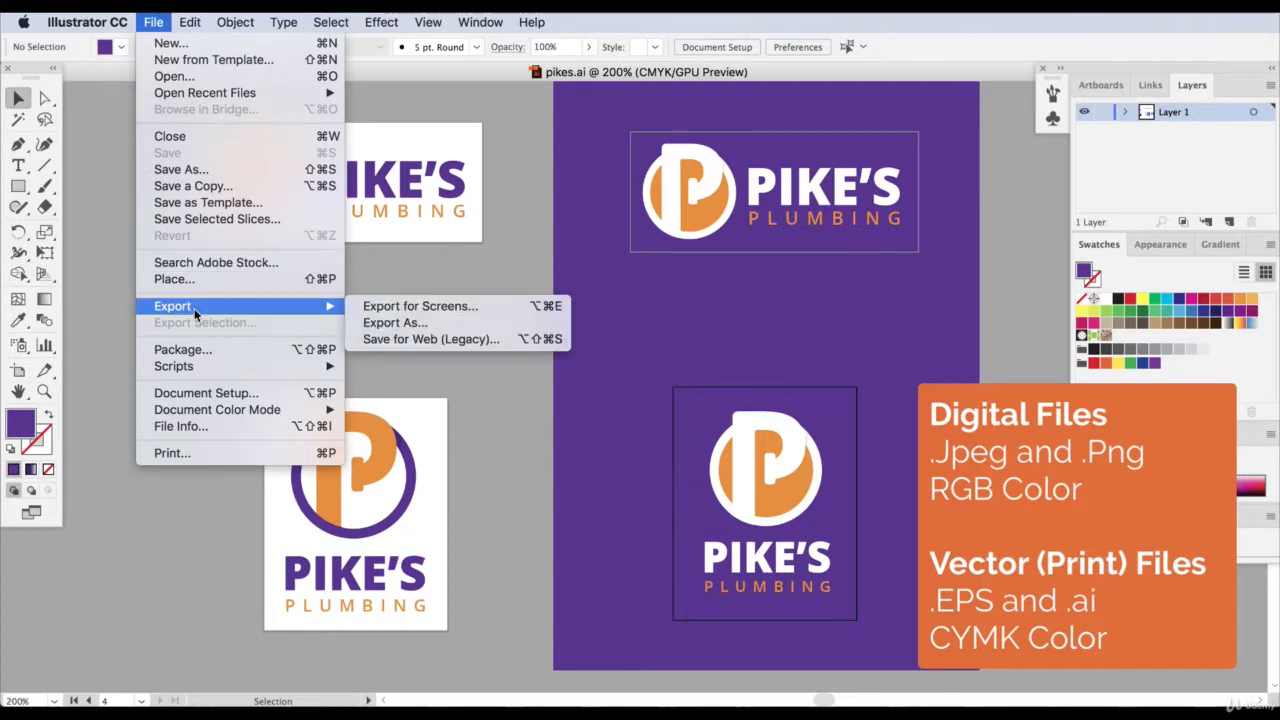
click(380, 322)
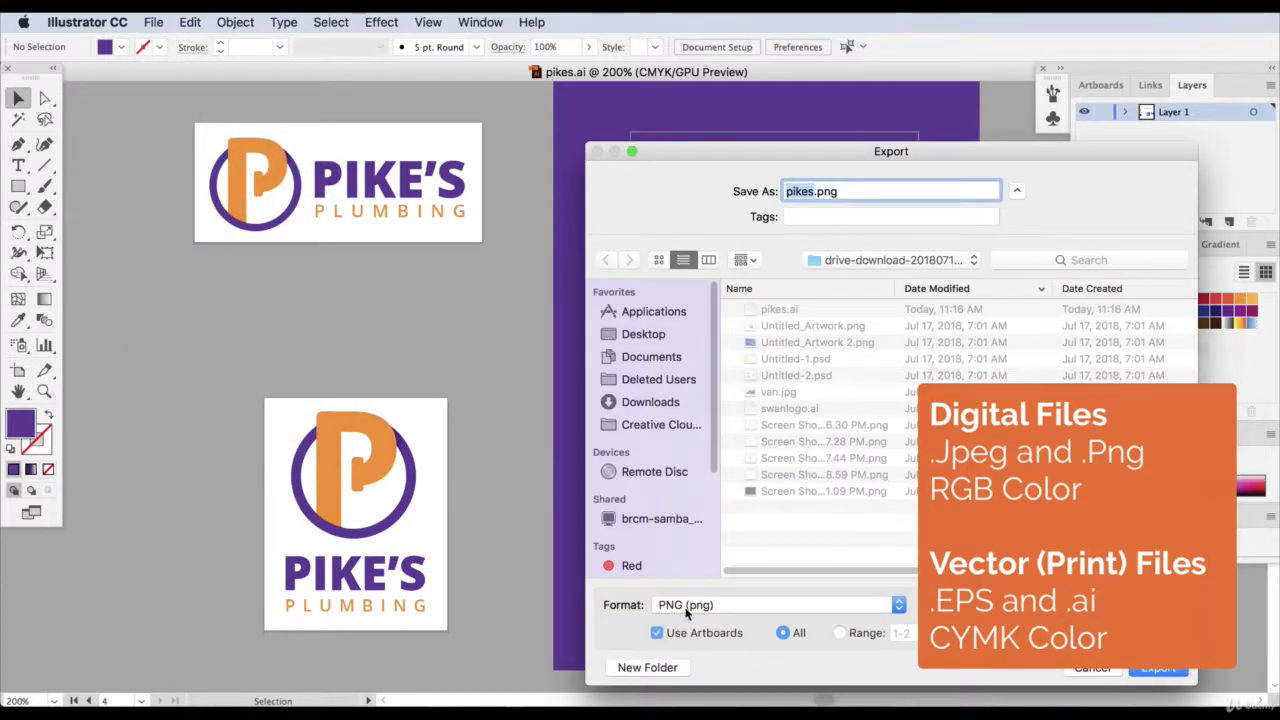
click(686, 605)
click(690, 688)
click(1155, 676)
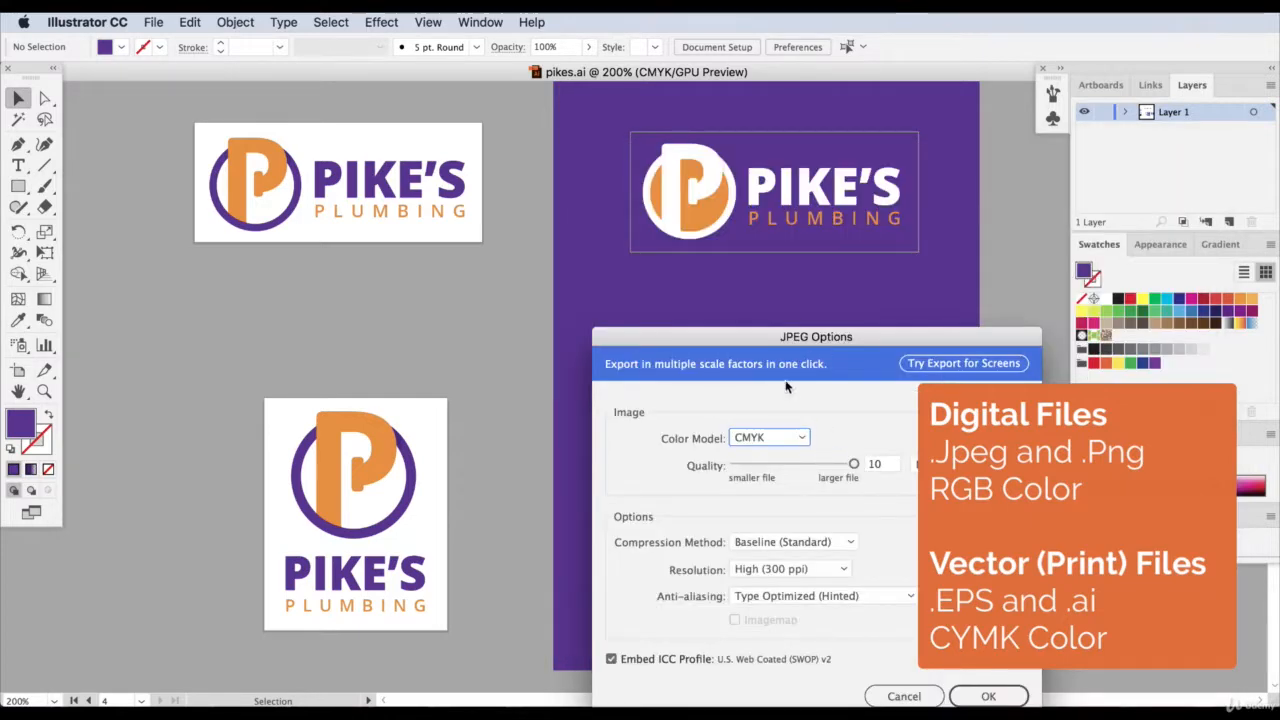
Set the color model of the JPEG export to RGB.
drag(674, 178, 527, 191)
click(582, 299)
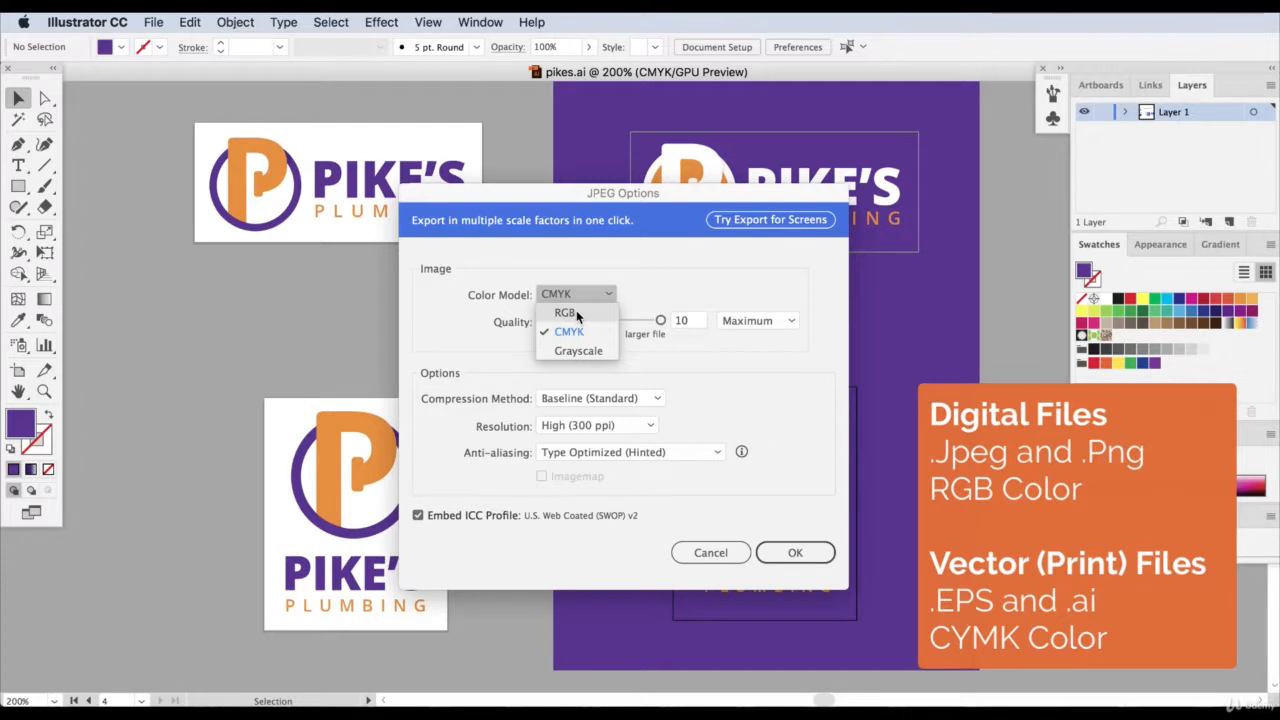
click(565, 312)
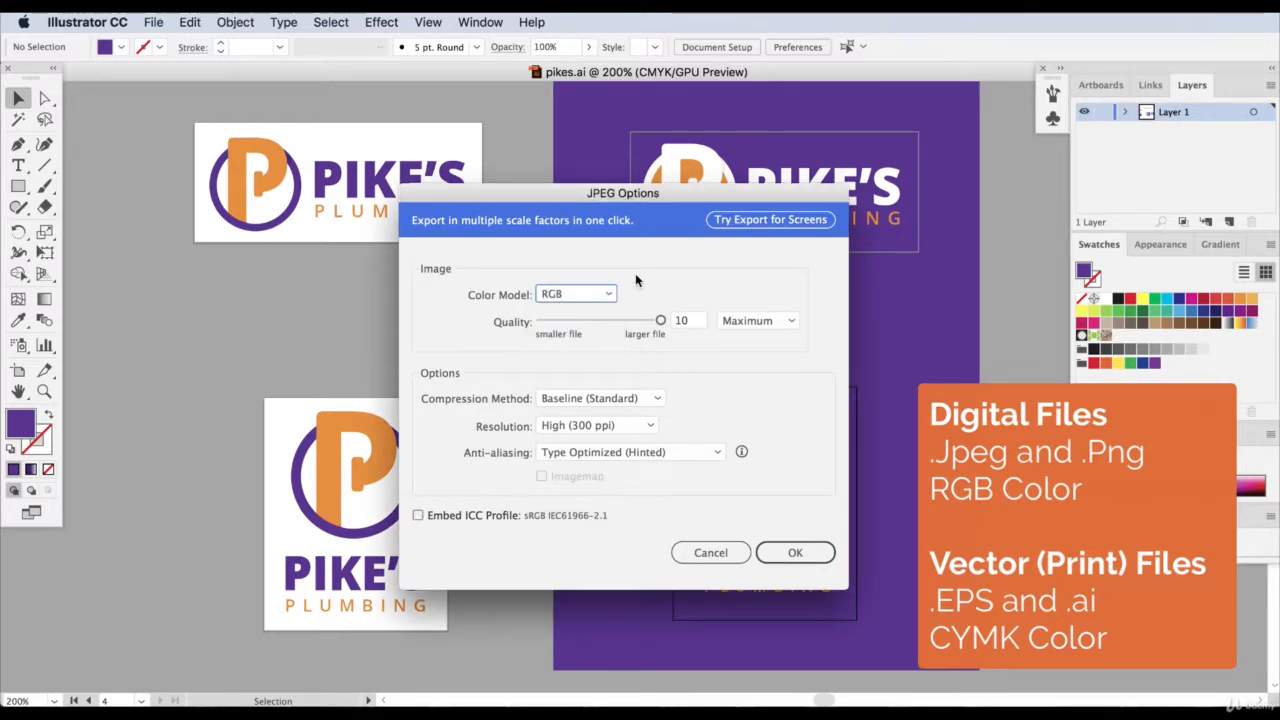
click(578, 293)
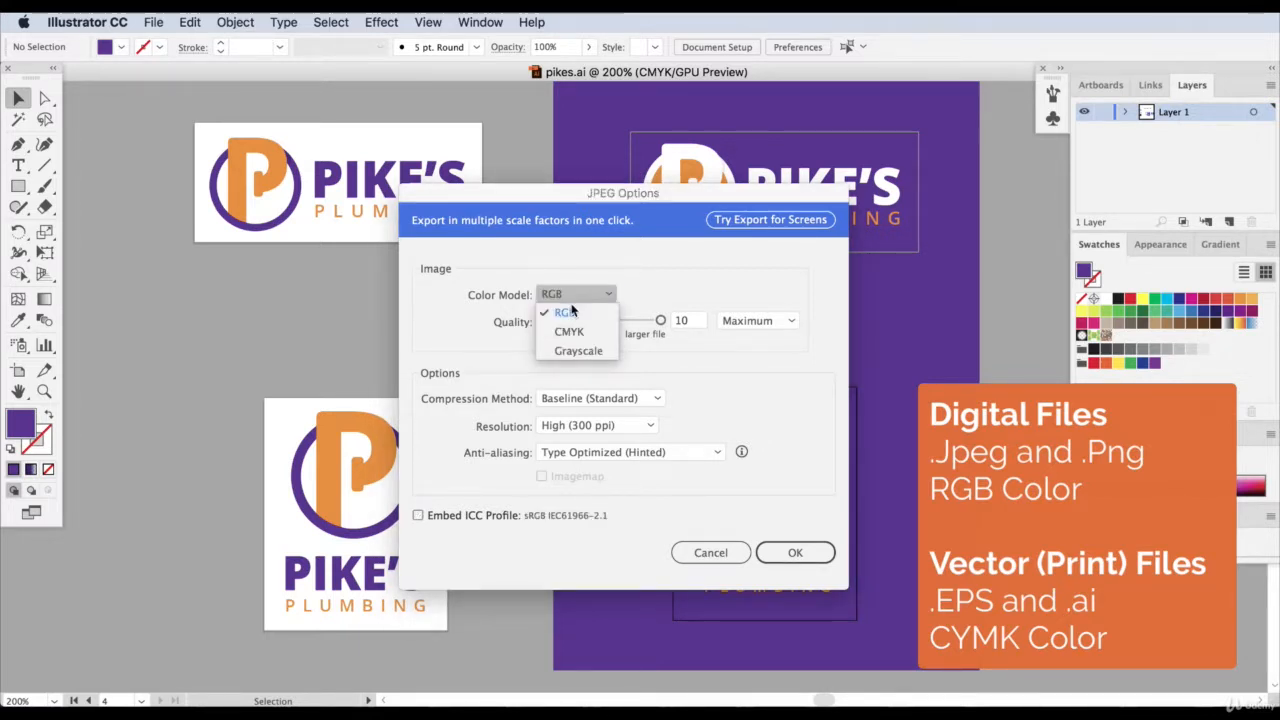
click(570, 314)
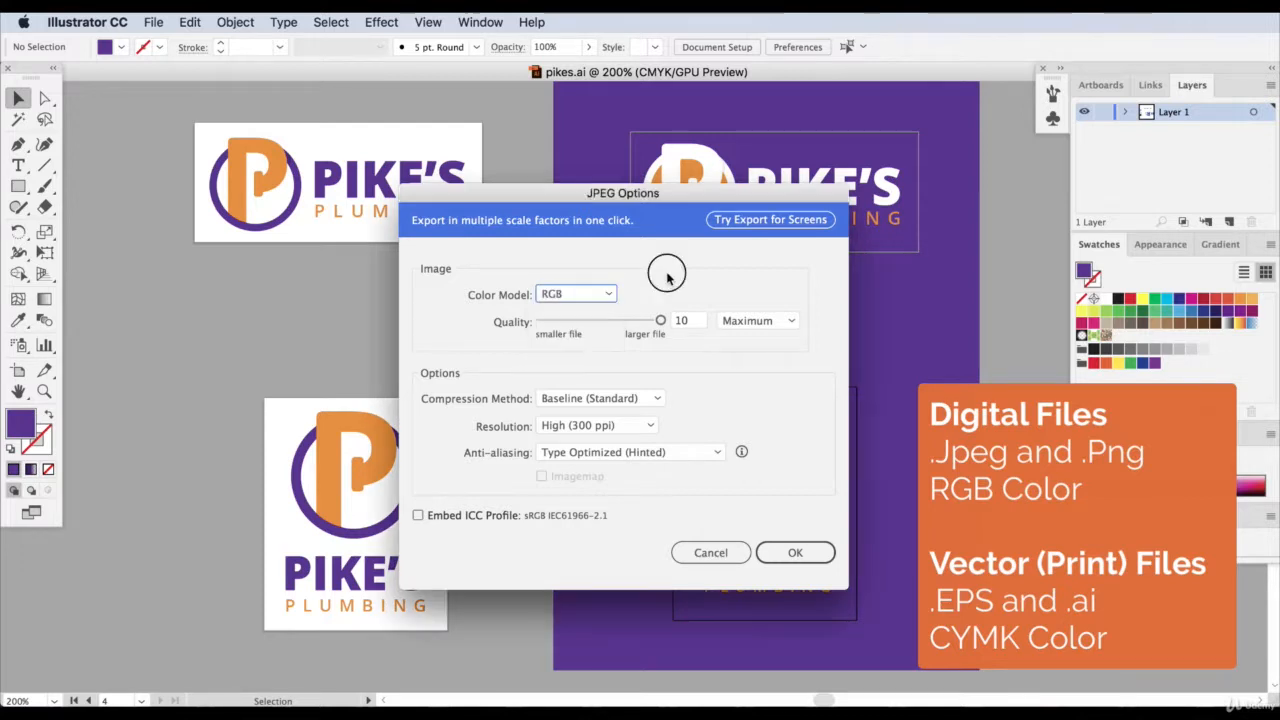
Set the JPEG resolution to Medium (150 ppi) and export the artboards.
click(609, 428)
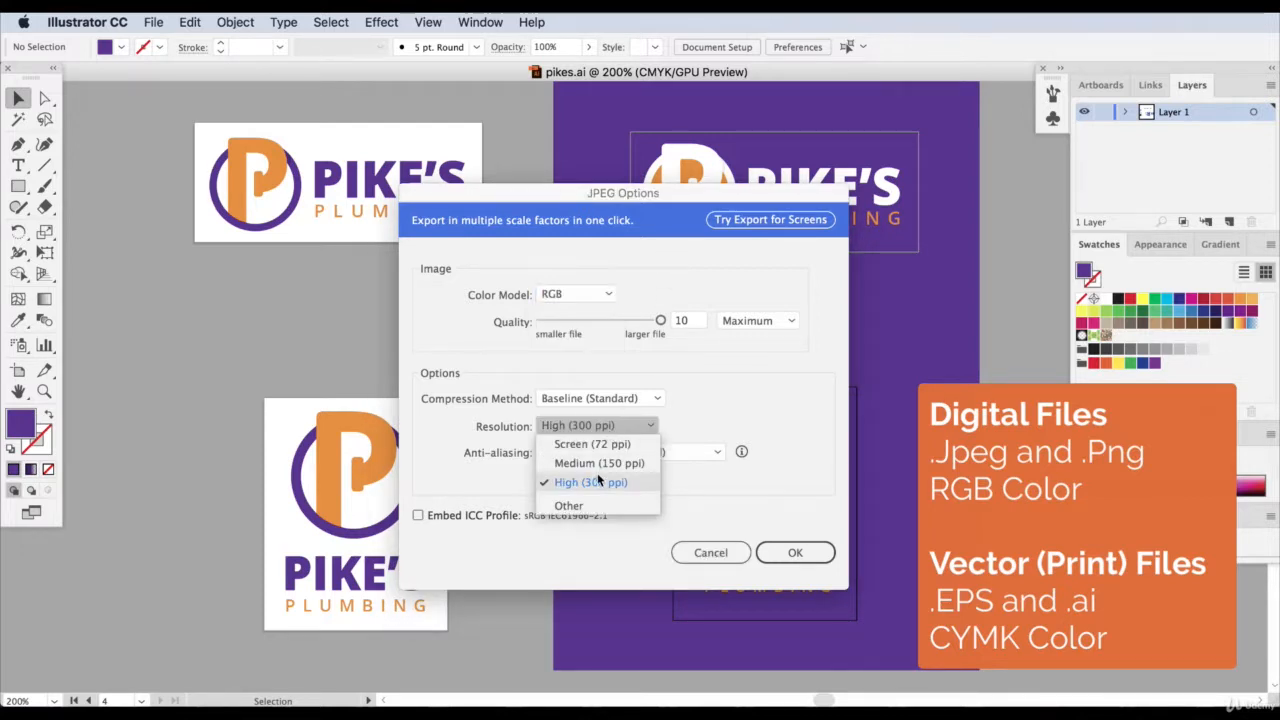
click(598, 463)
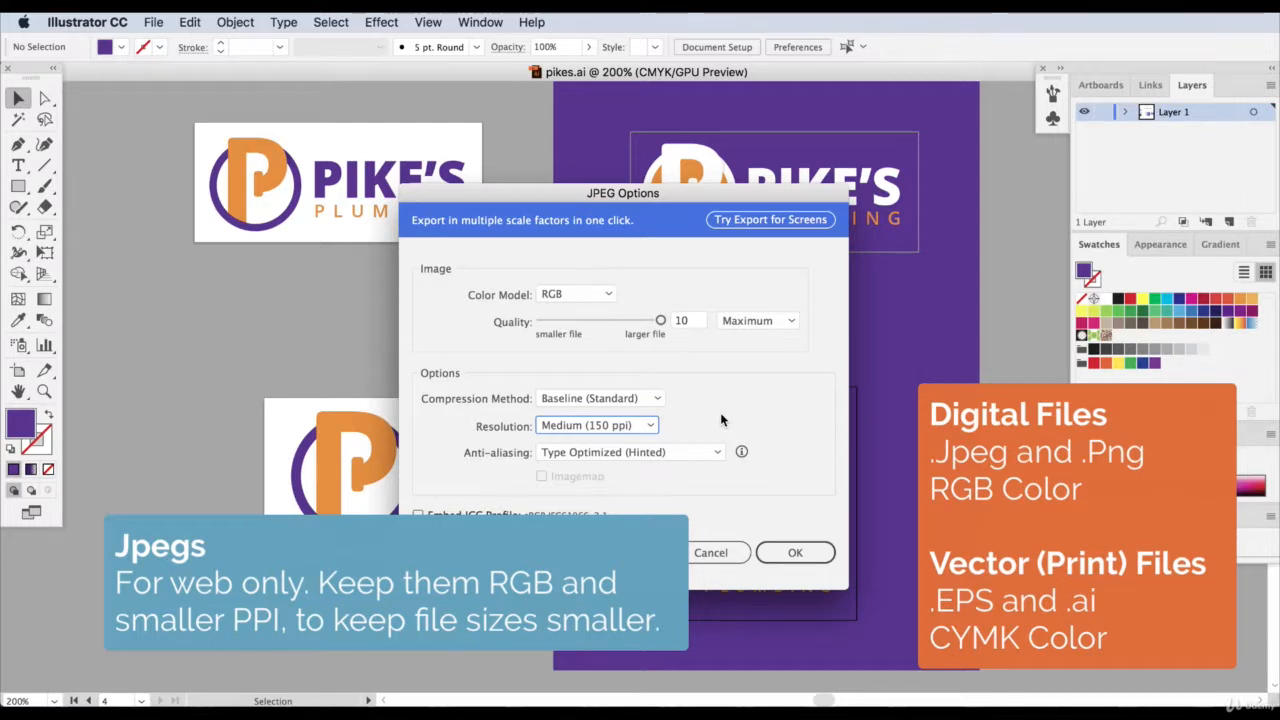
click(613, 428)
click(600, 456)
click(796, 552)
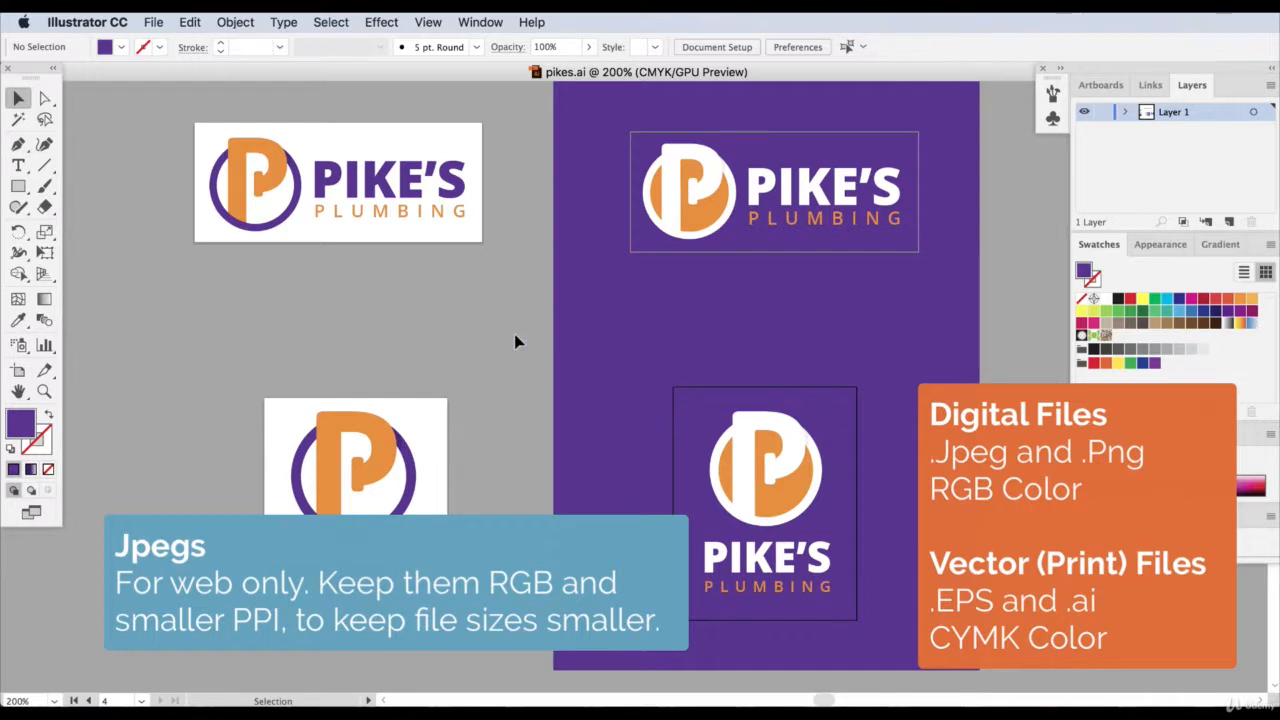
Save the document under the name pikes.eps in the Illustrator EPS format.
click(153, 21)
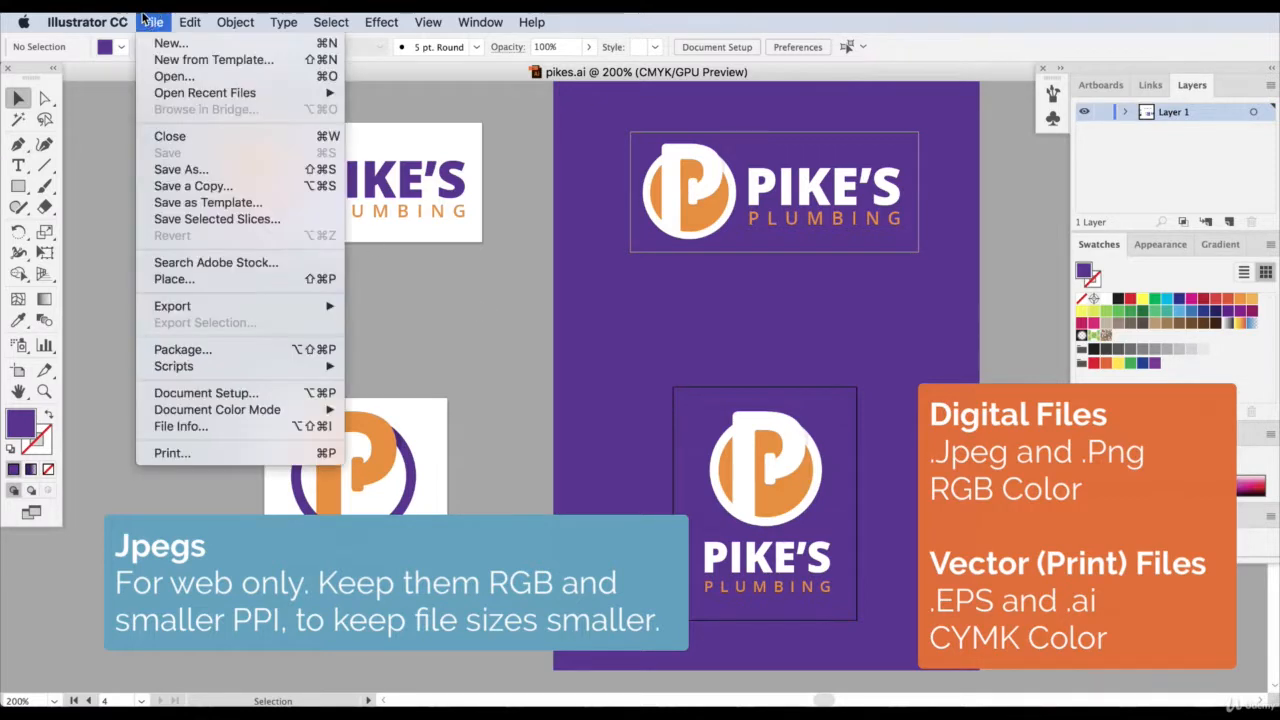
click(172, 170)
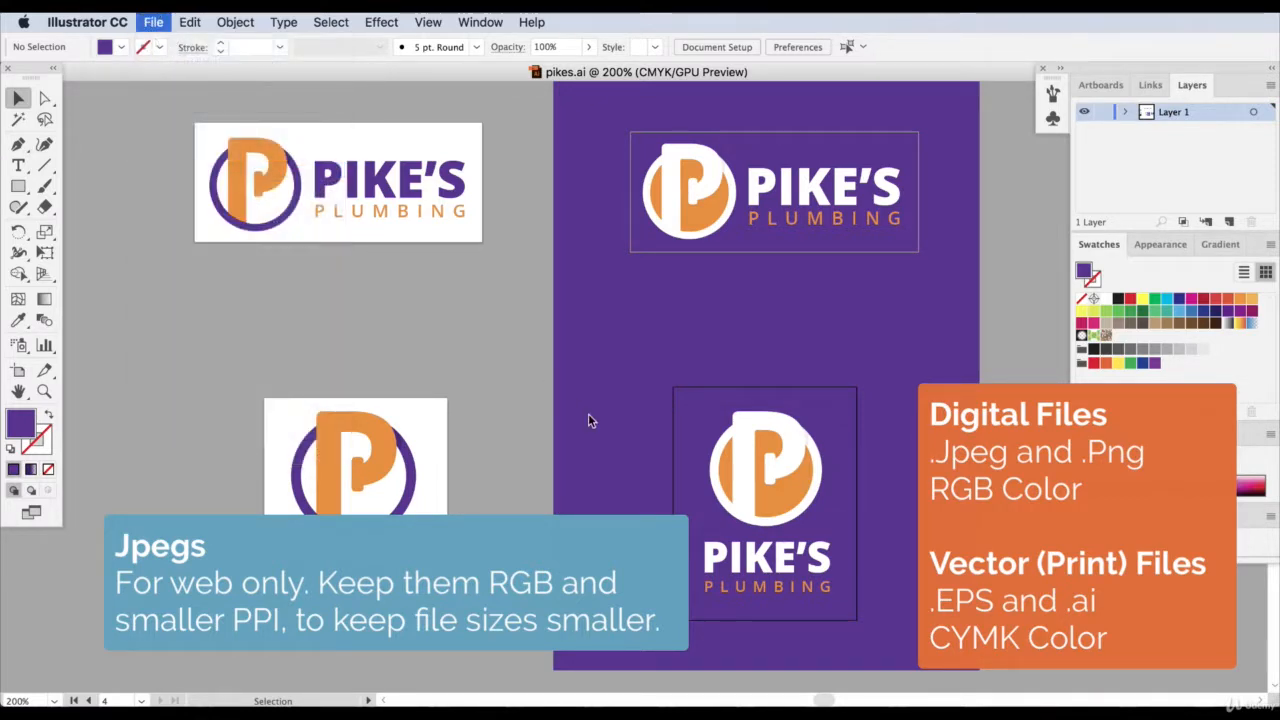
drag(663, 147, 394, 94)
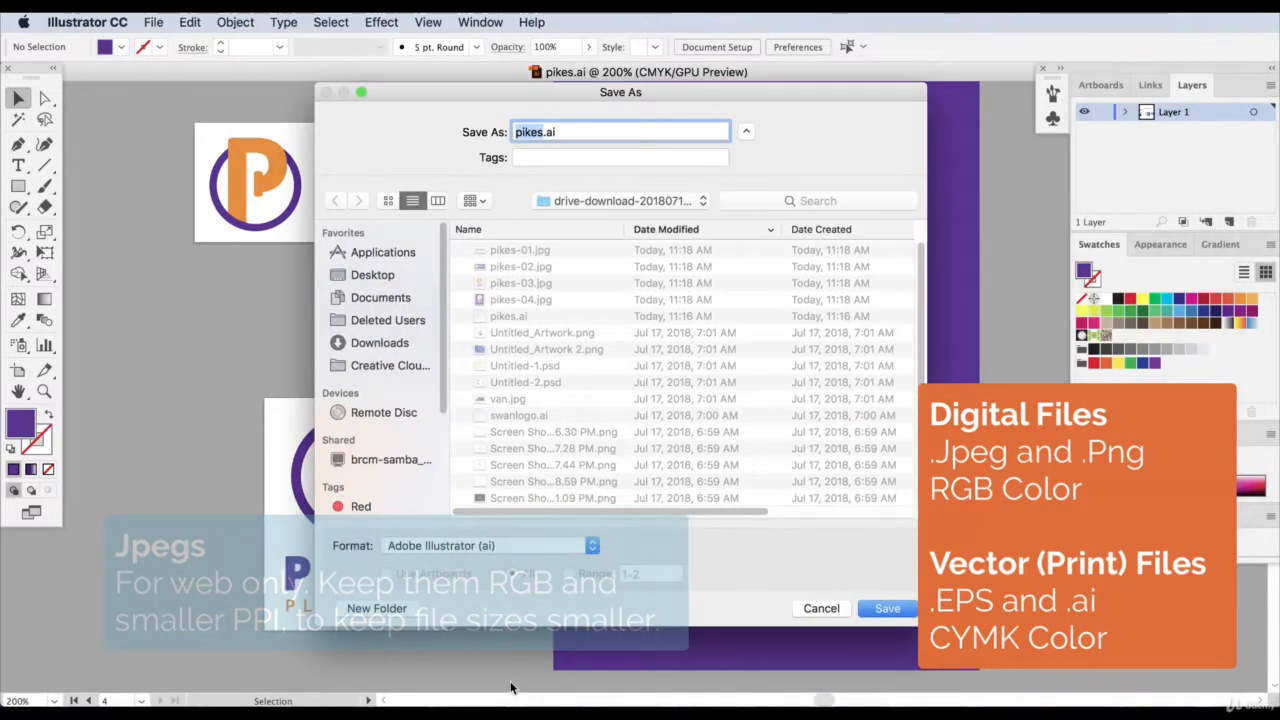
click(491, 545)
click(500, 560)
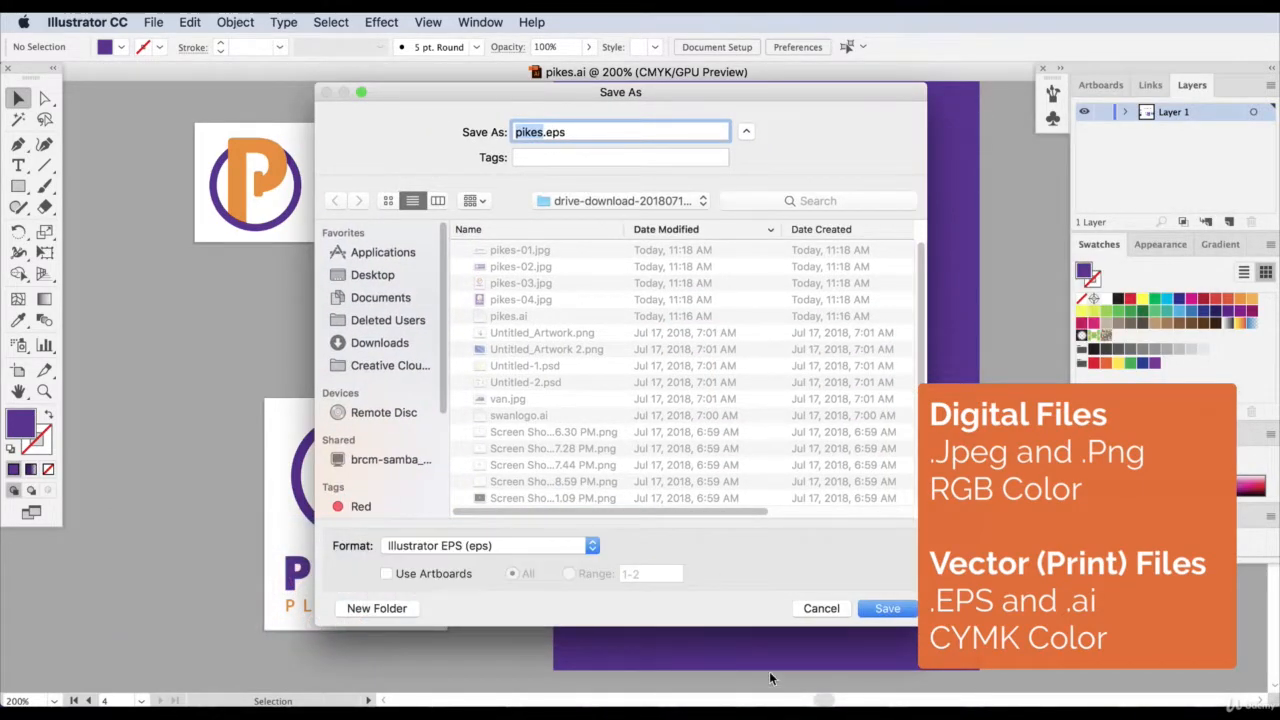
click(885, 610)
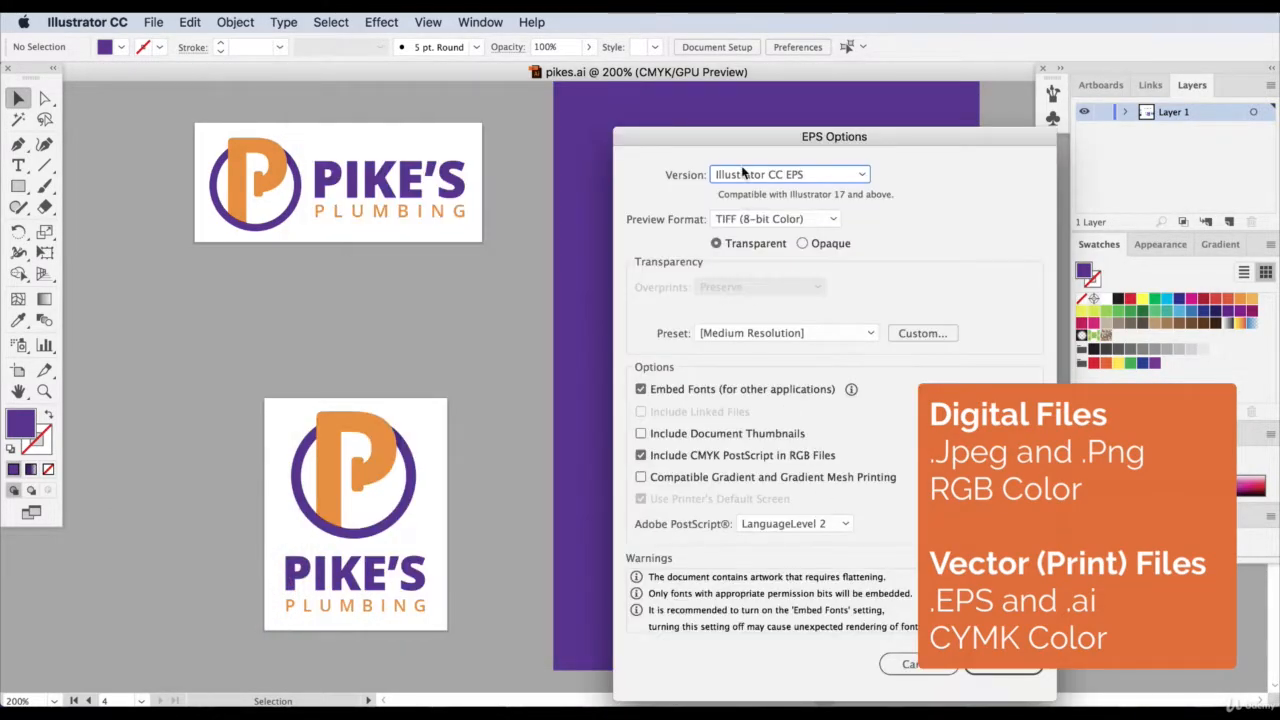
Review the available EPS versions, keep Illustrator CC EPS, and finish saving the file.
drag(745, 137, 616, 115)
click(607, 153)
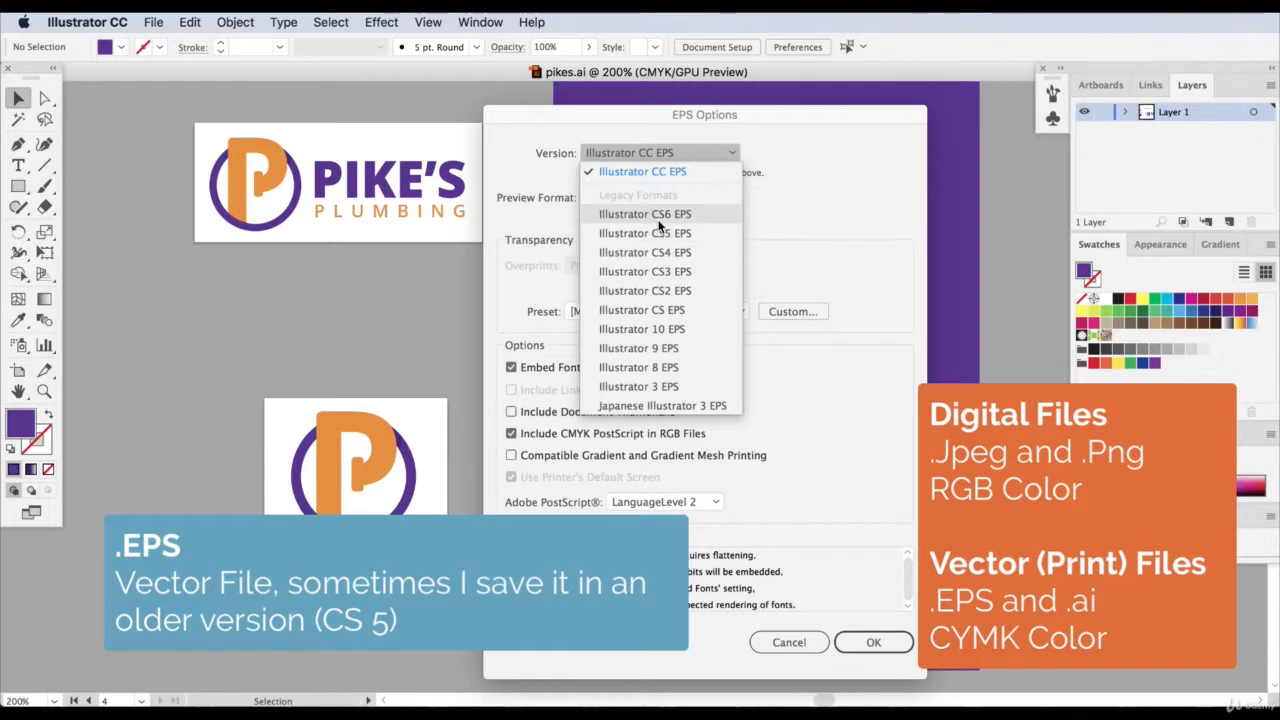
click(650, 162)
click(661, 156)
click(808, 184)
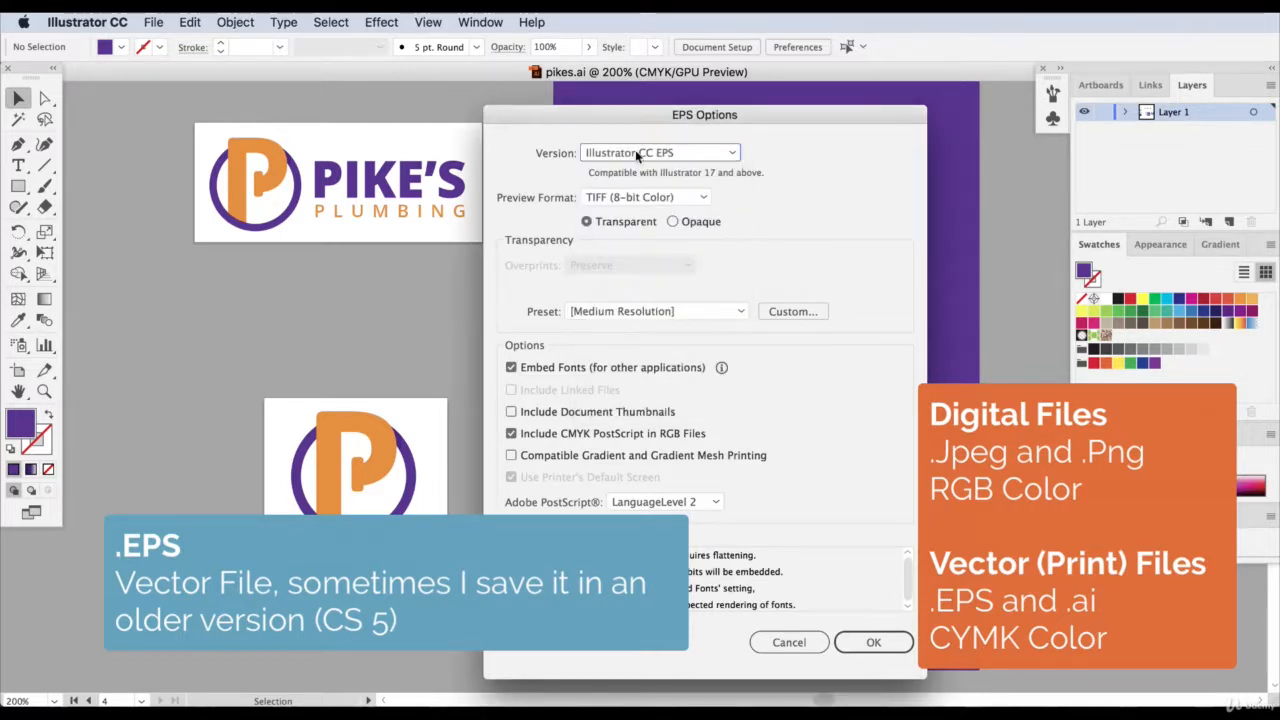
click(858, 642)
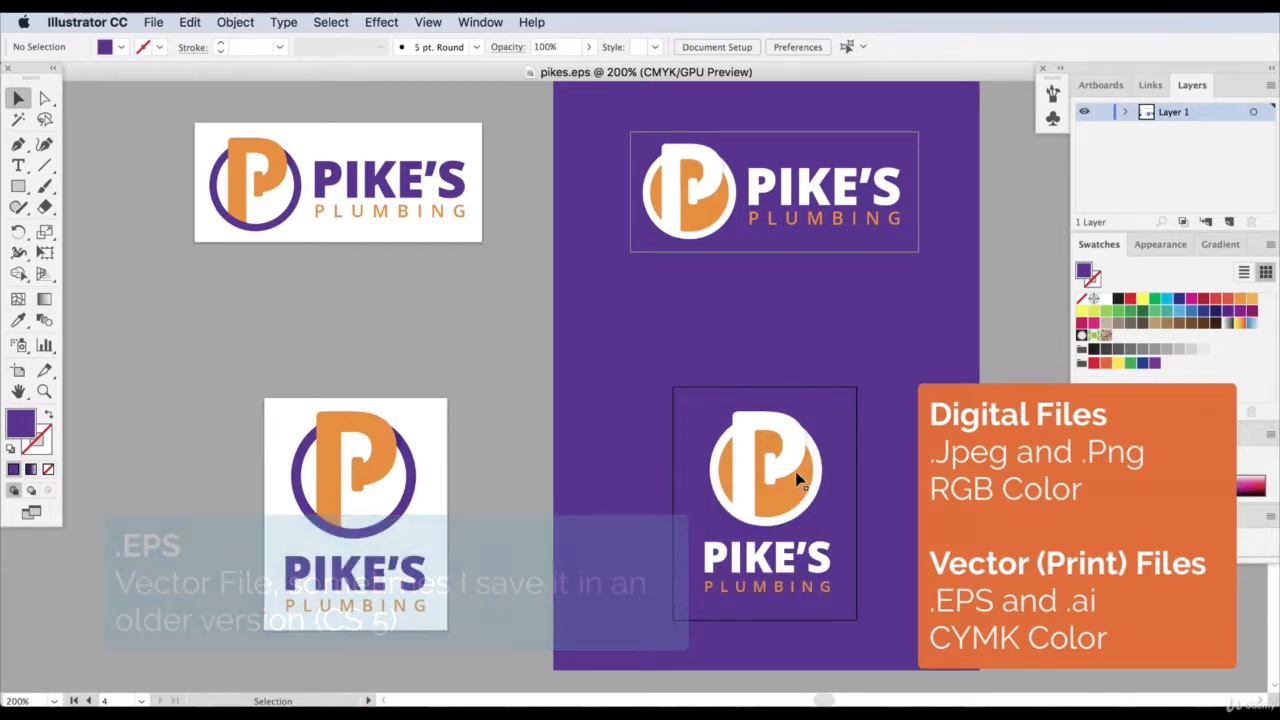
click(153, 21)
click(172, 175)
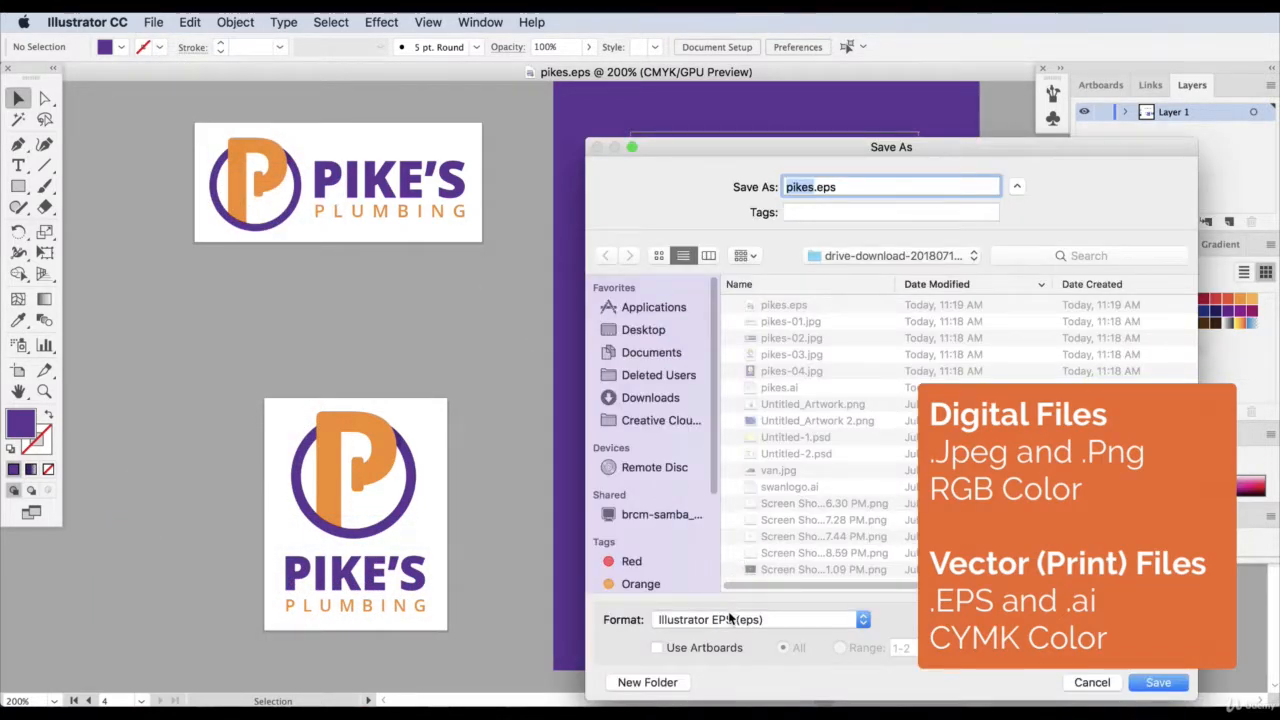
click(733, 619)
click(733, 605)
drag(677, 147, 509, 113)
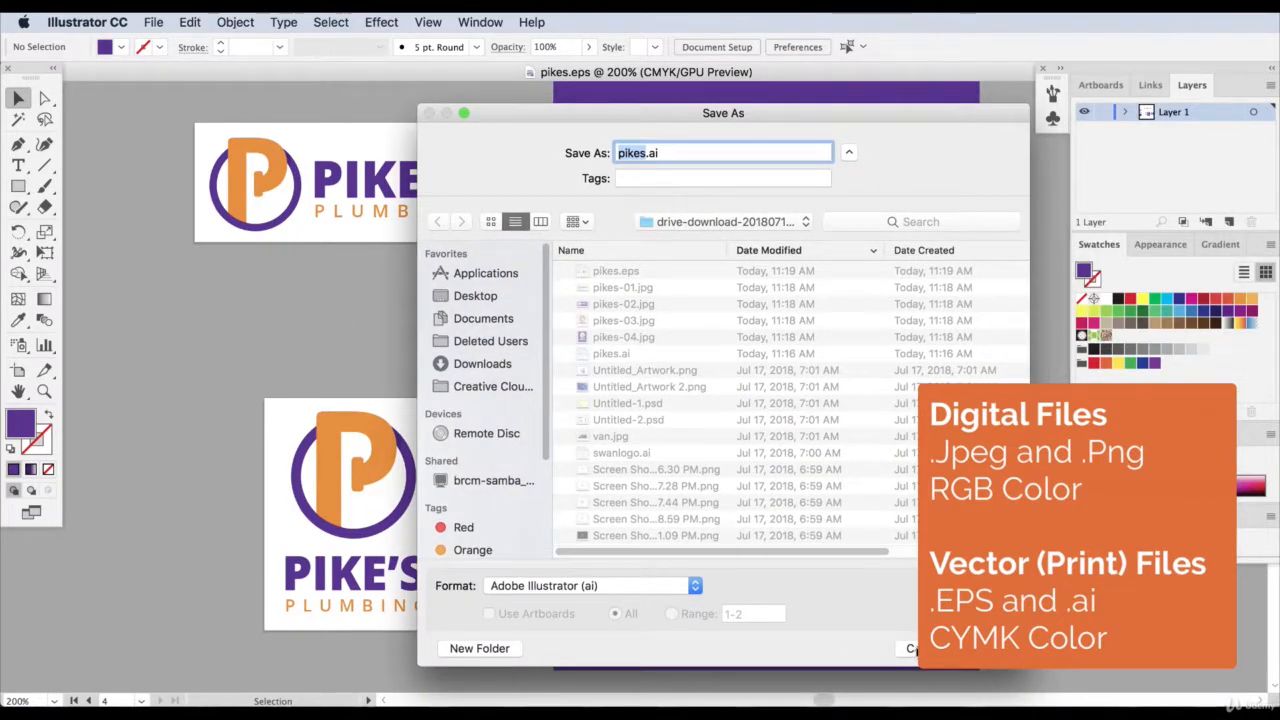
click(912, 648)
Inspect the PIKE'S and PLUMBING lettering of the logos to check which parts are still live text.
click(702, 553)
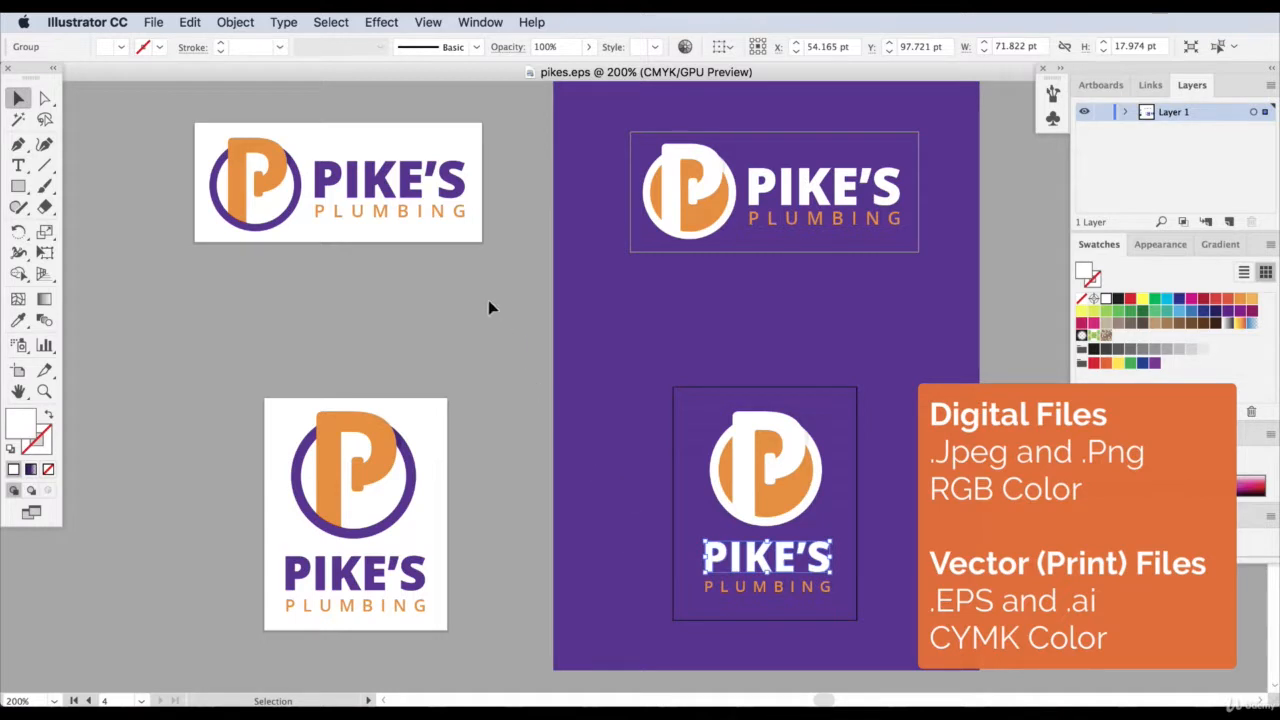
click(394, 212)
click(380, 186)
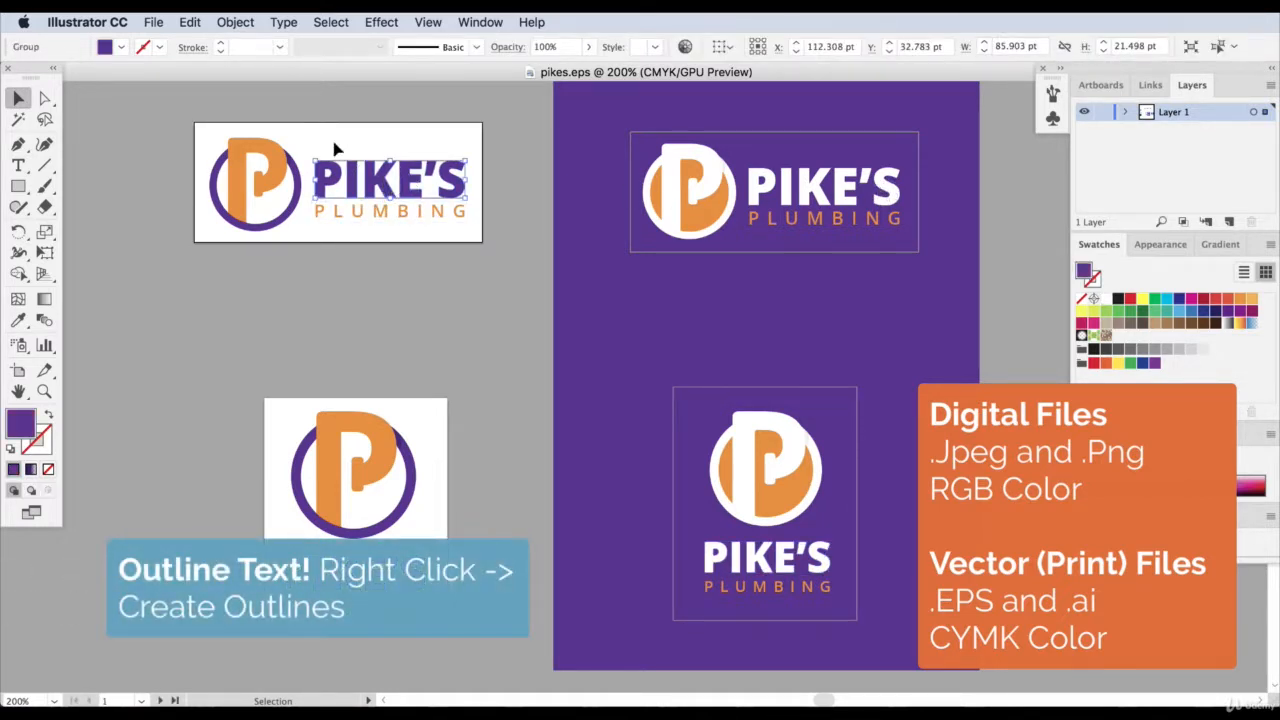
click(414, 212)
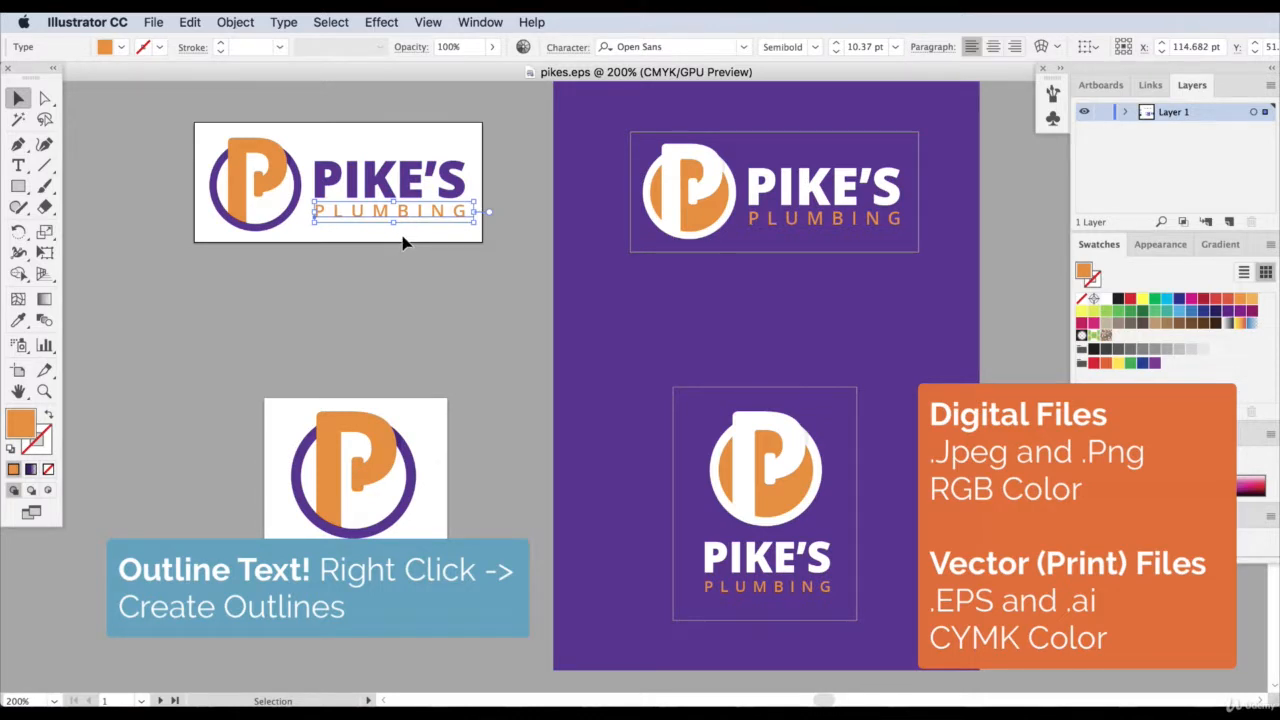
click(410, 185)
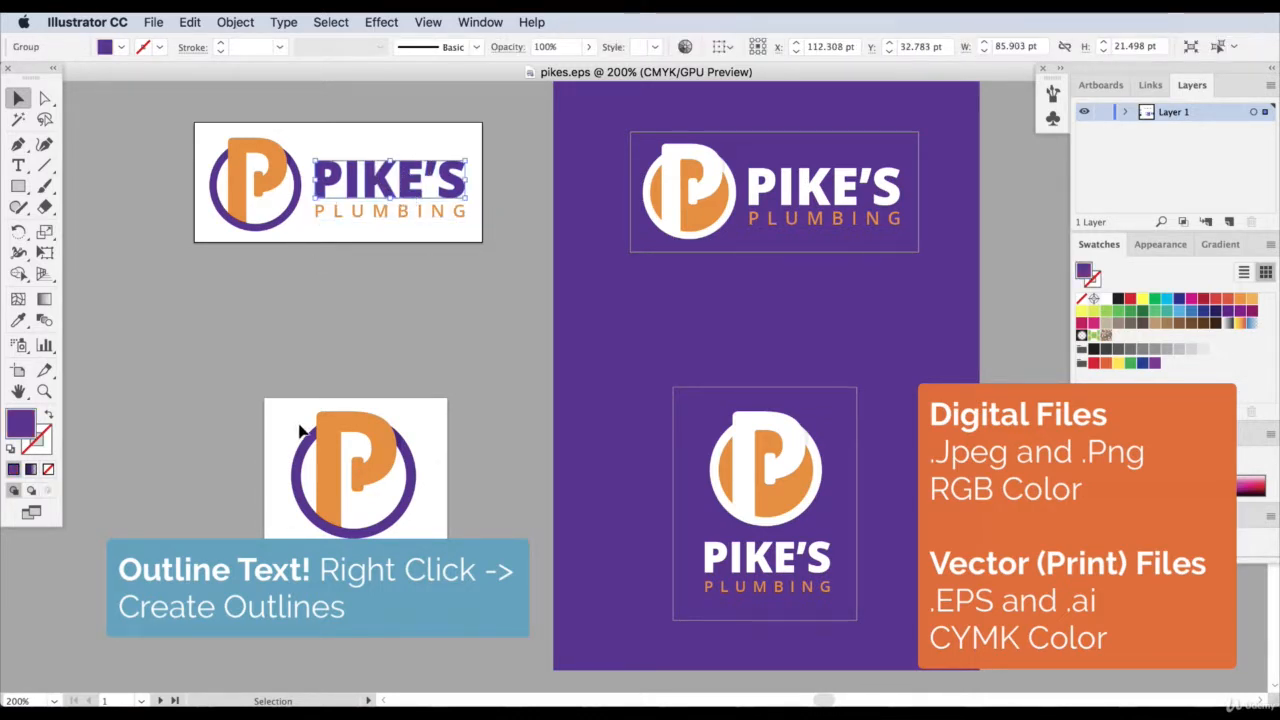
Try overwriting the PLUMBING text of the horizontal logo on white with "asdfasdf" below its artboard, and undo the changes.
click(399, 224)
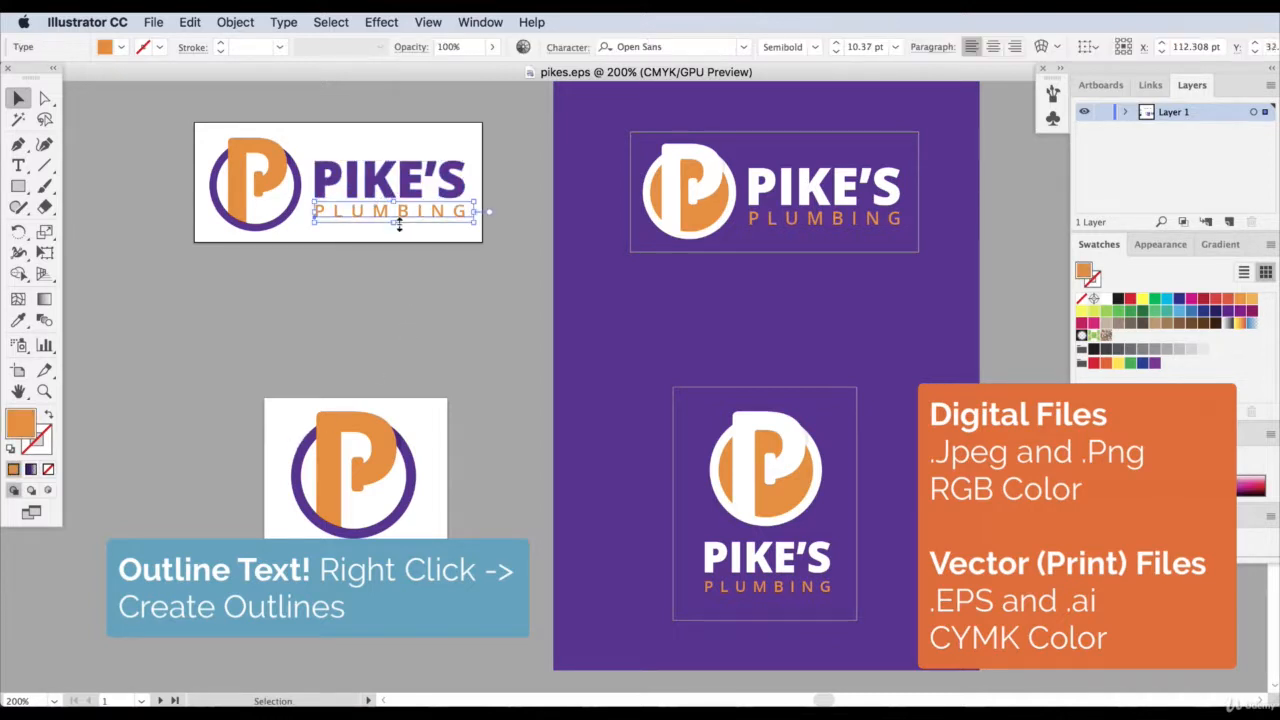
drag(443, 223, 443, 326)
text(t)
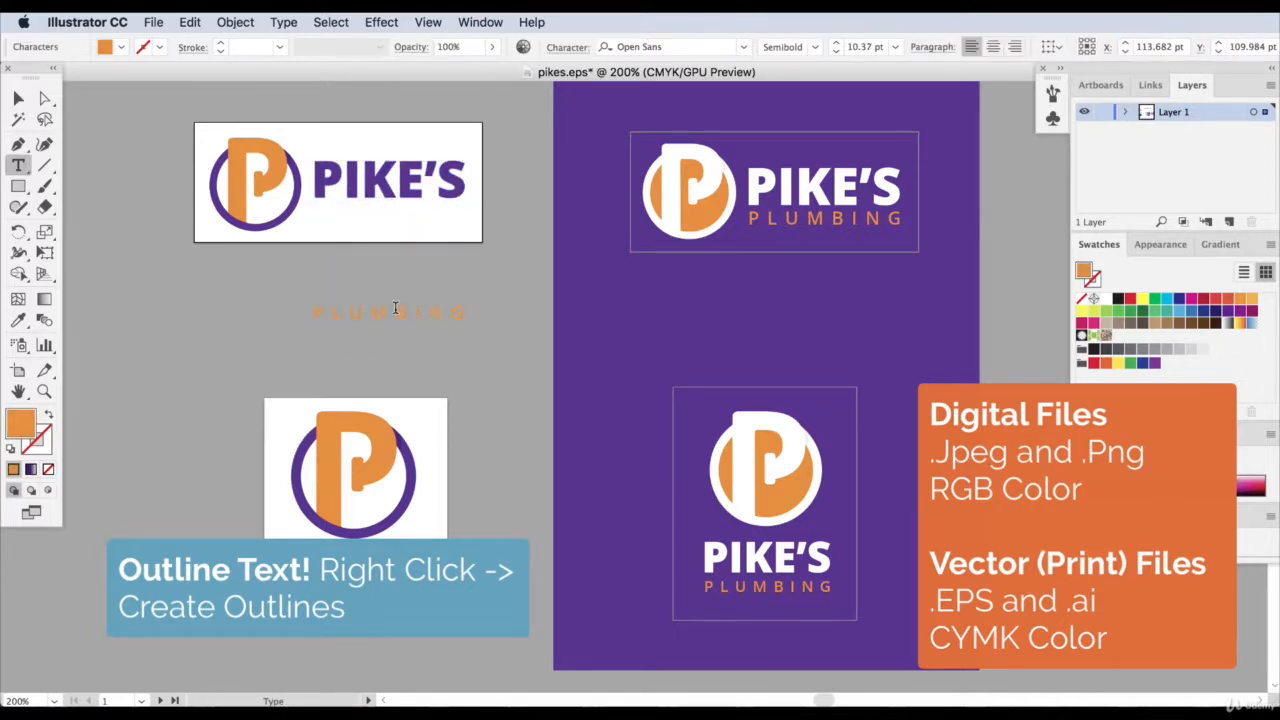
text(asdfasdf)
key(super+z)
key(super+z)
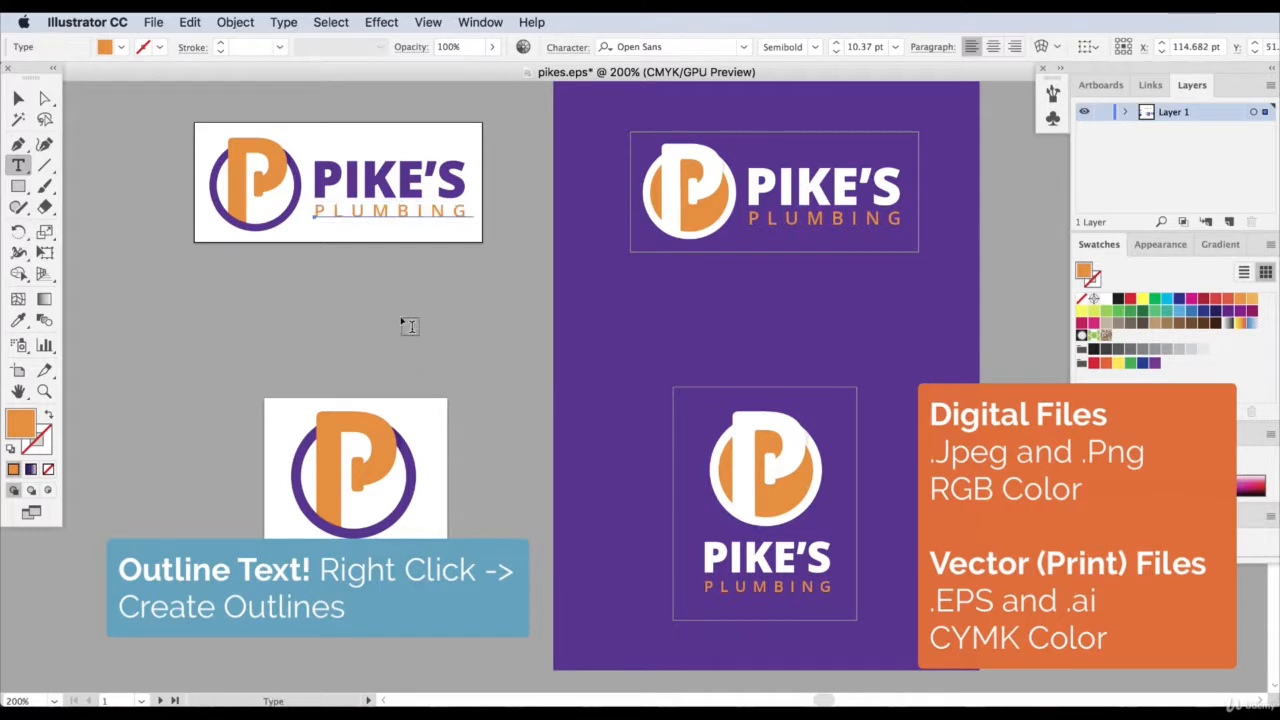
Convert the PLUMBING text in all four logo versions to outlines and deselect everything.
click(18, 98)
shift+click(358, 598)
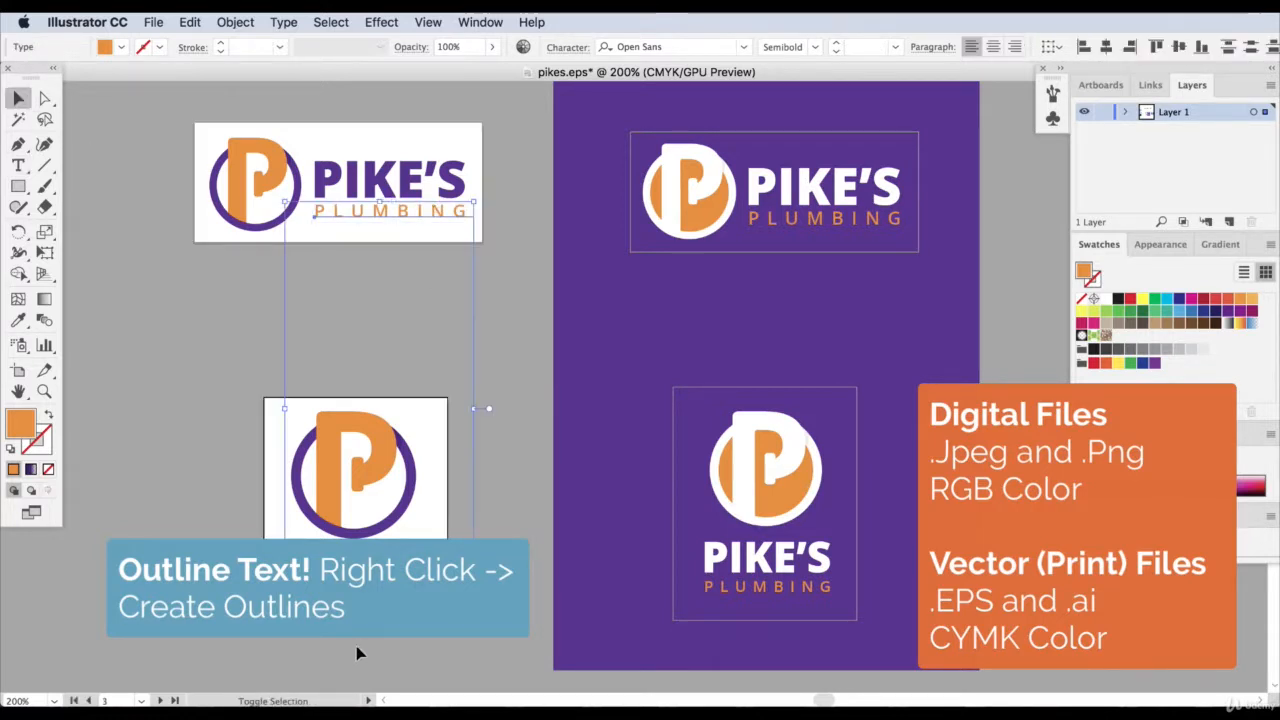
shift+click(748, 588)
shift+click(796, 219)
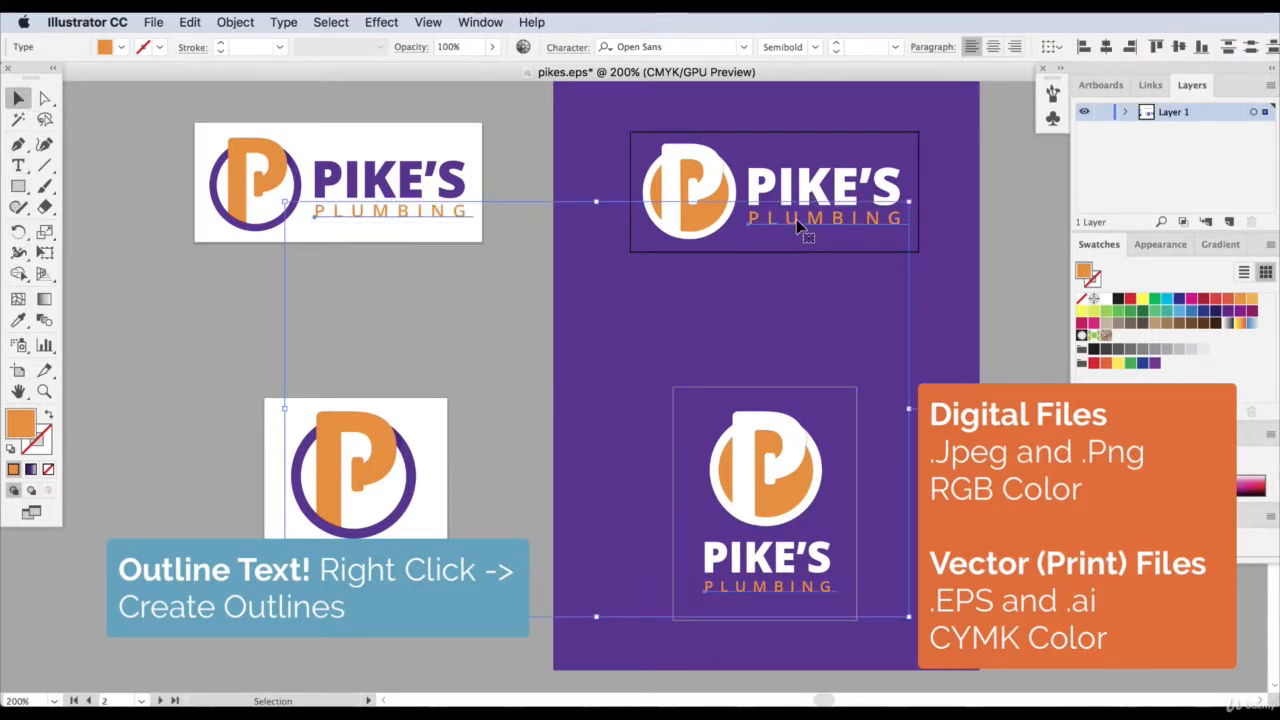
right_click(796, 218)
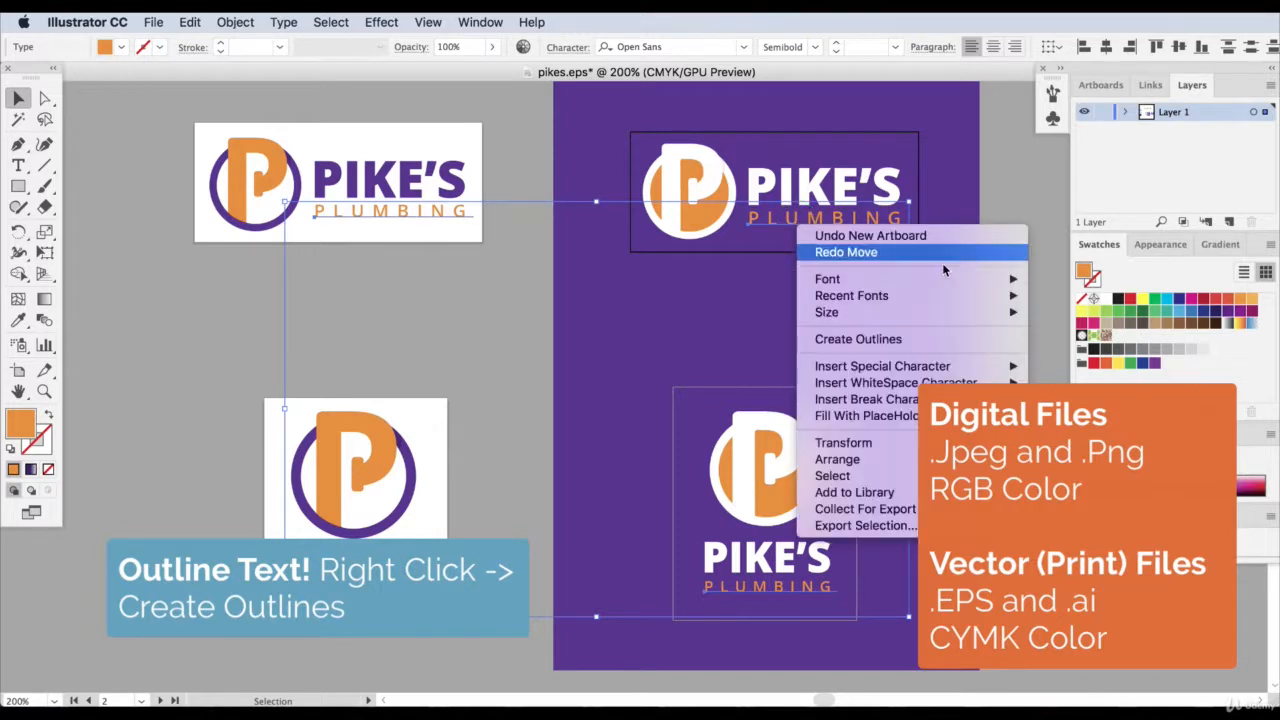
click(860, 340)
click(839, 342)
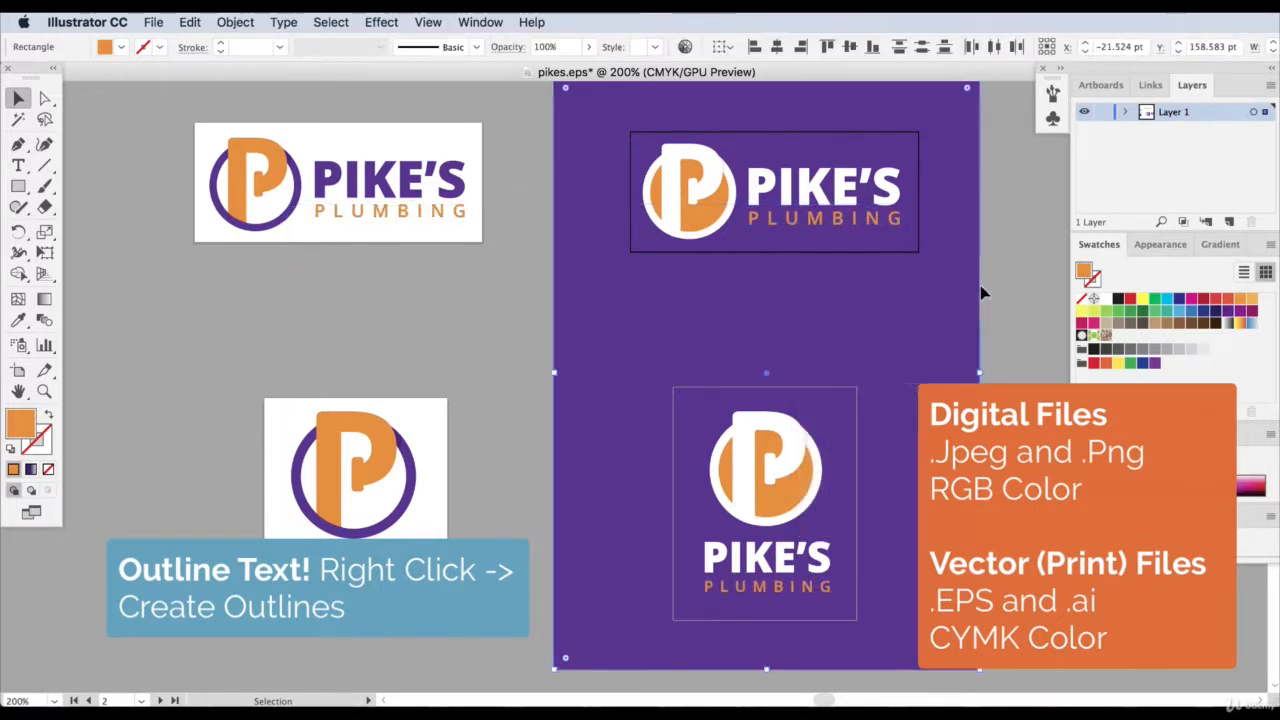
click(476, 327)
Save the outlined logos as pikes.eps in the Illustrator EPS format, replacing the existing file.
click(153, 22)
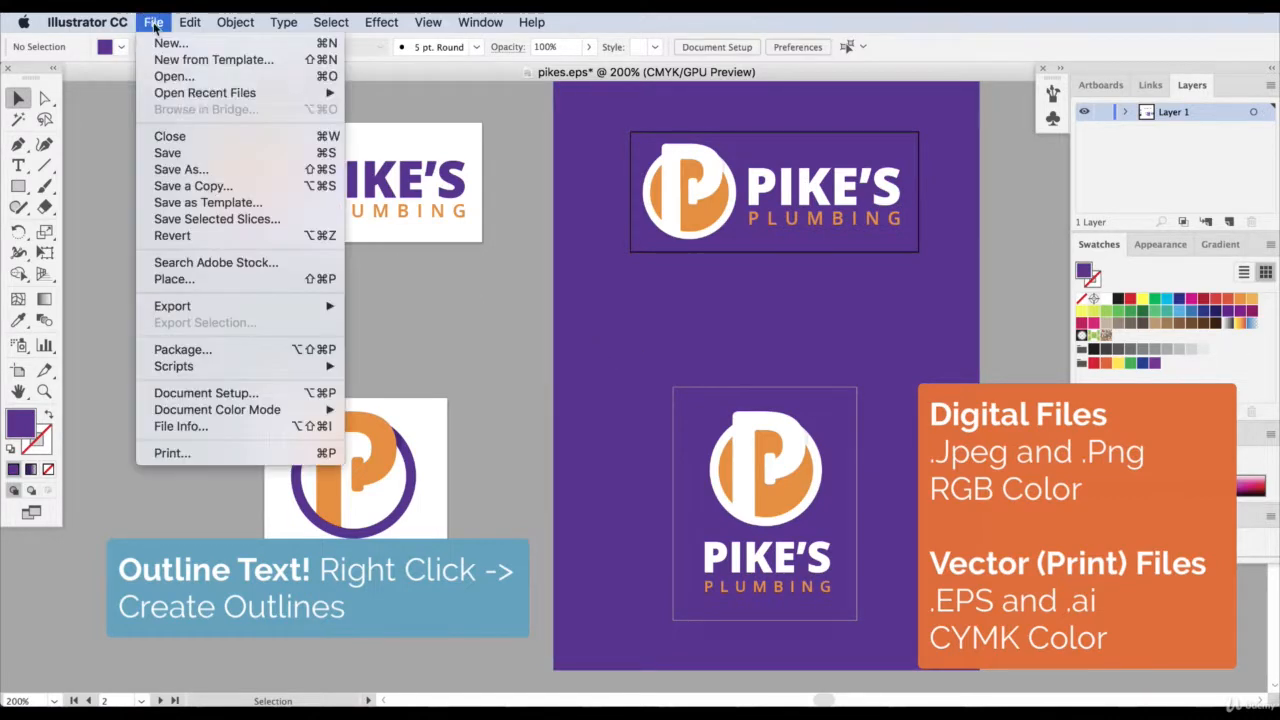
click(178, 169)
click(705, 633)
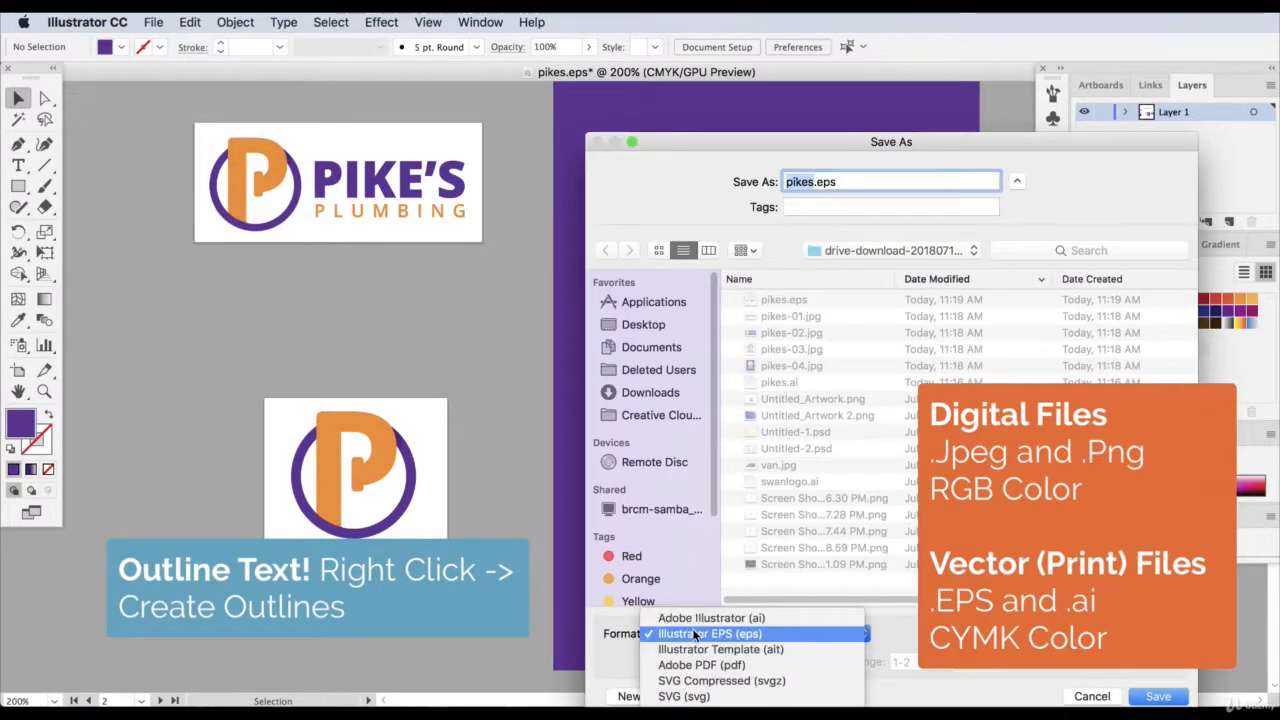
click(705, 633)
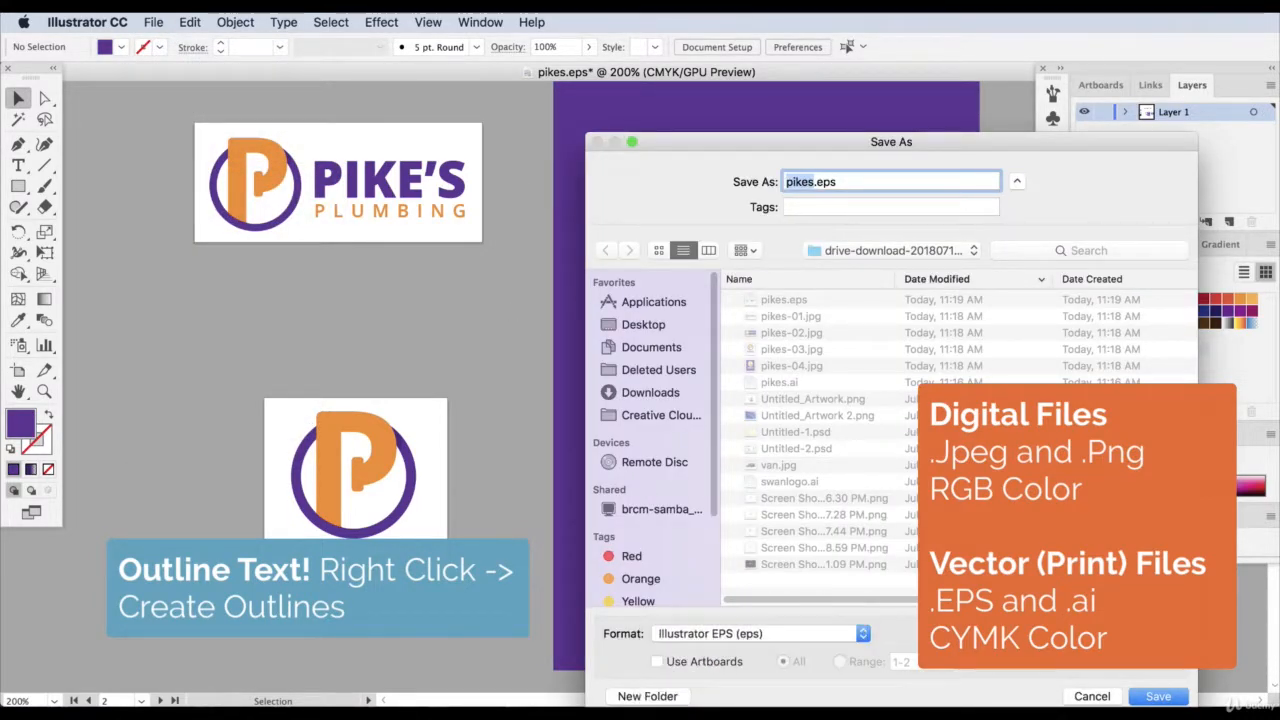
click(1158, 696)
click(1016, 257)
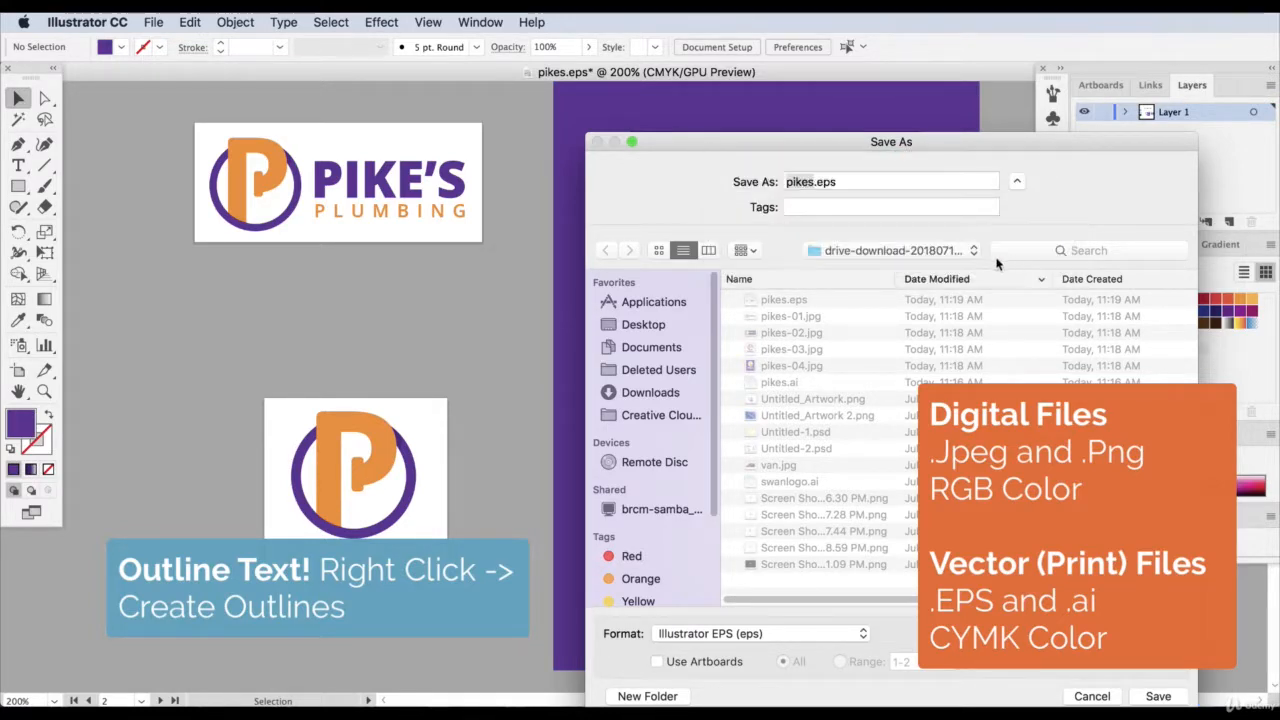
click(873, 642)
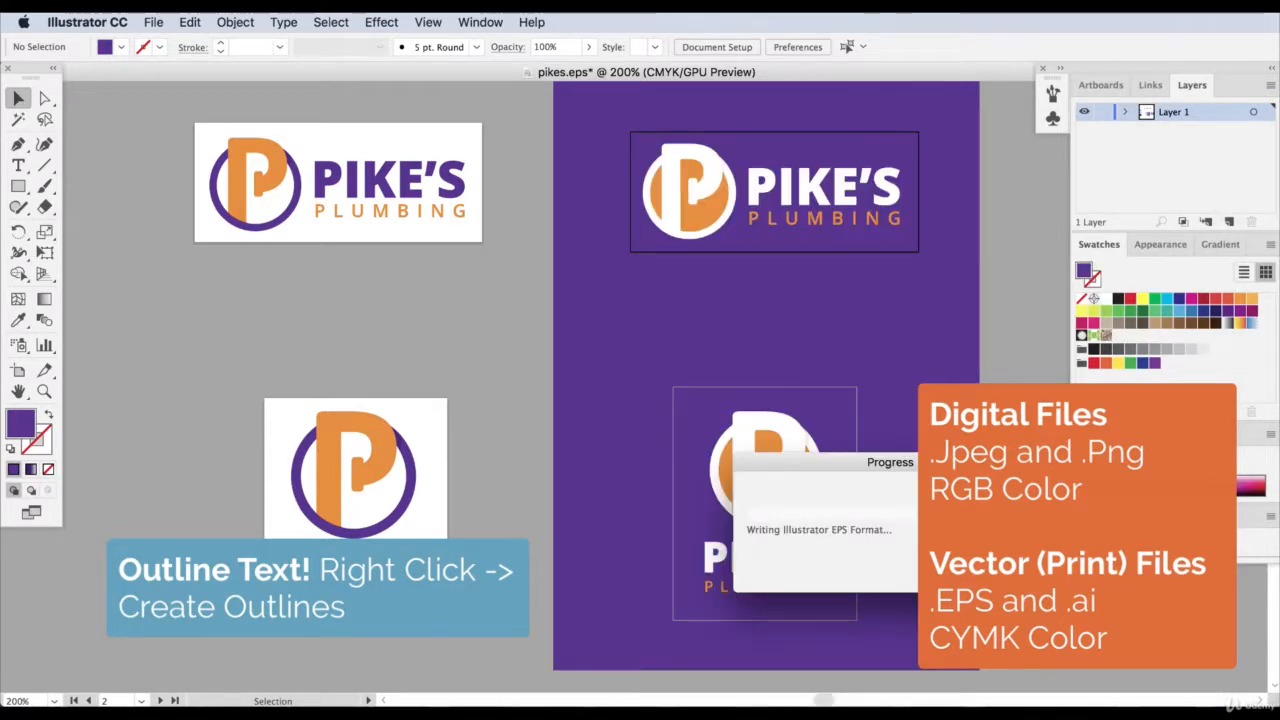
Check that the PLUMBING lettering of the horizontal logo on white is now an outlined group.
click(411, 213)
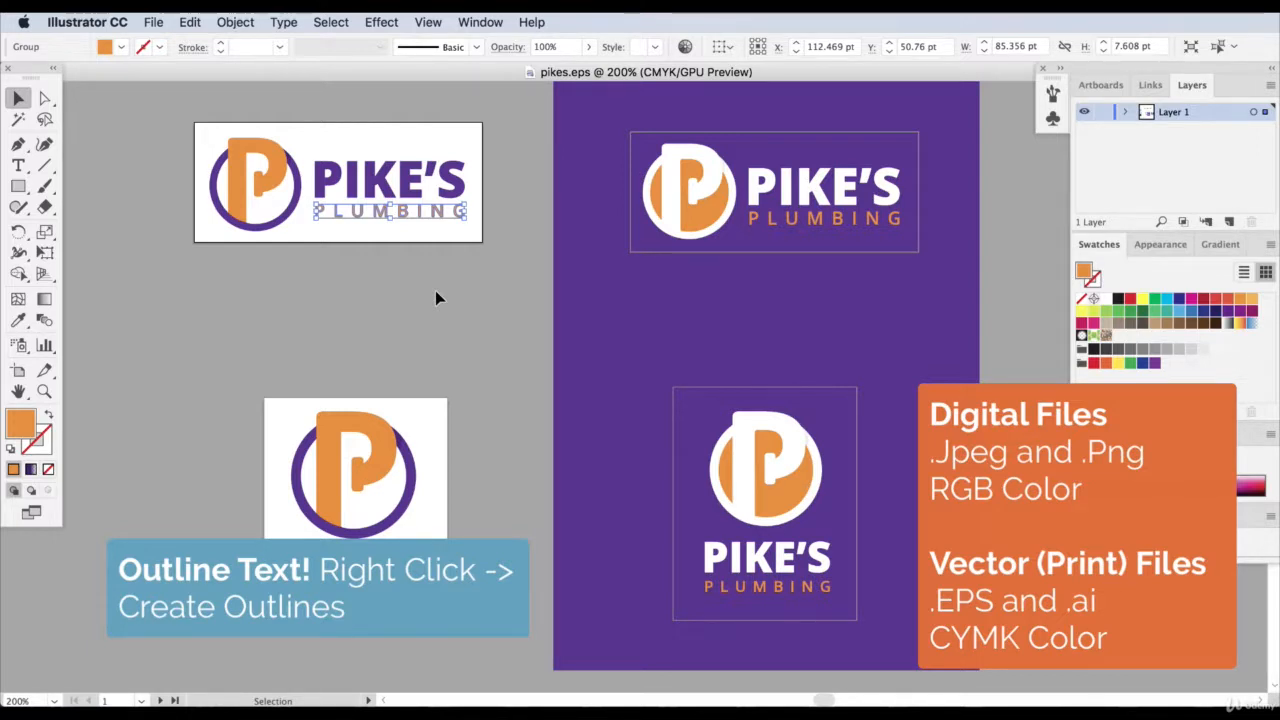
click(435, 290)
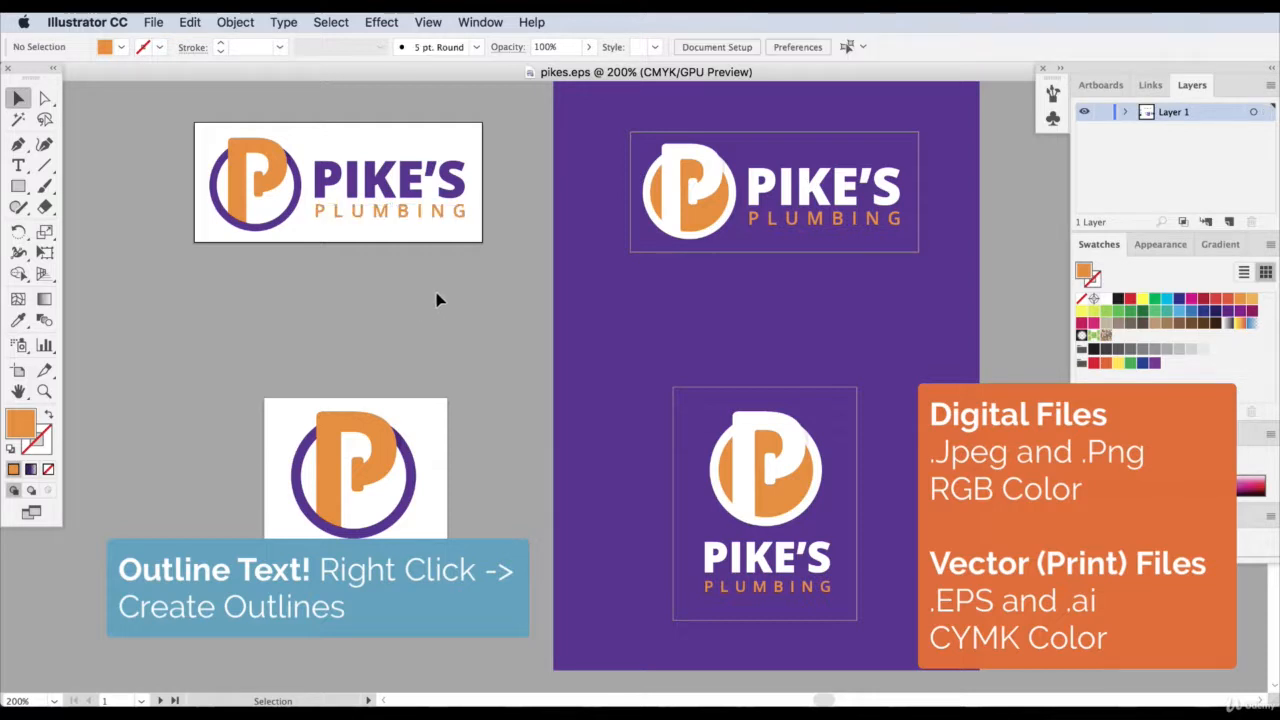
click(420, 228)
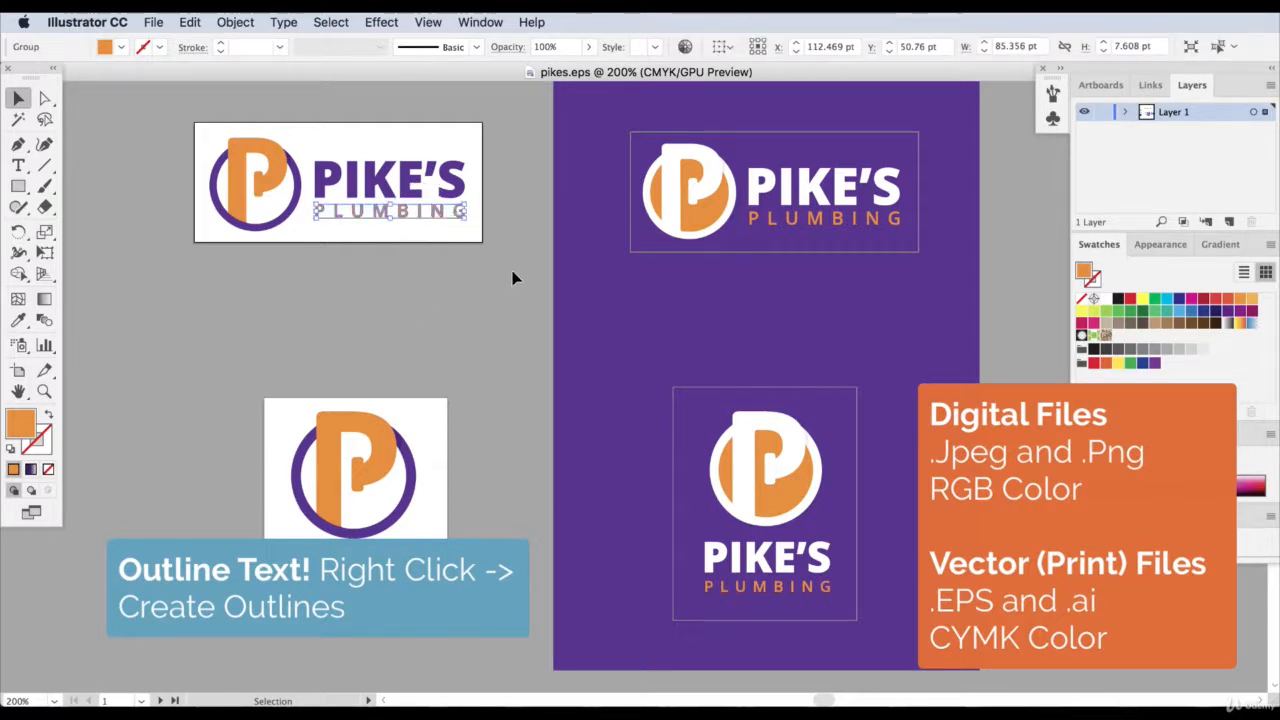
click(421, 268)
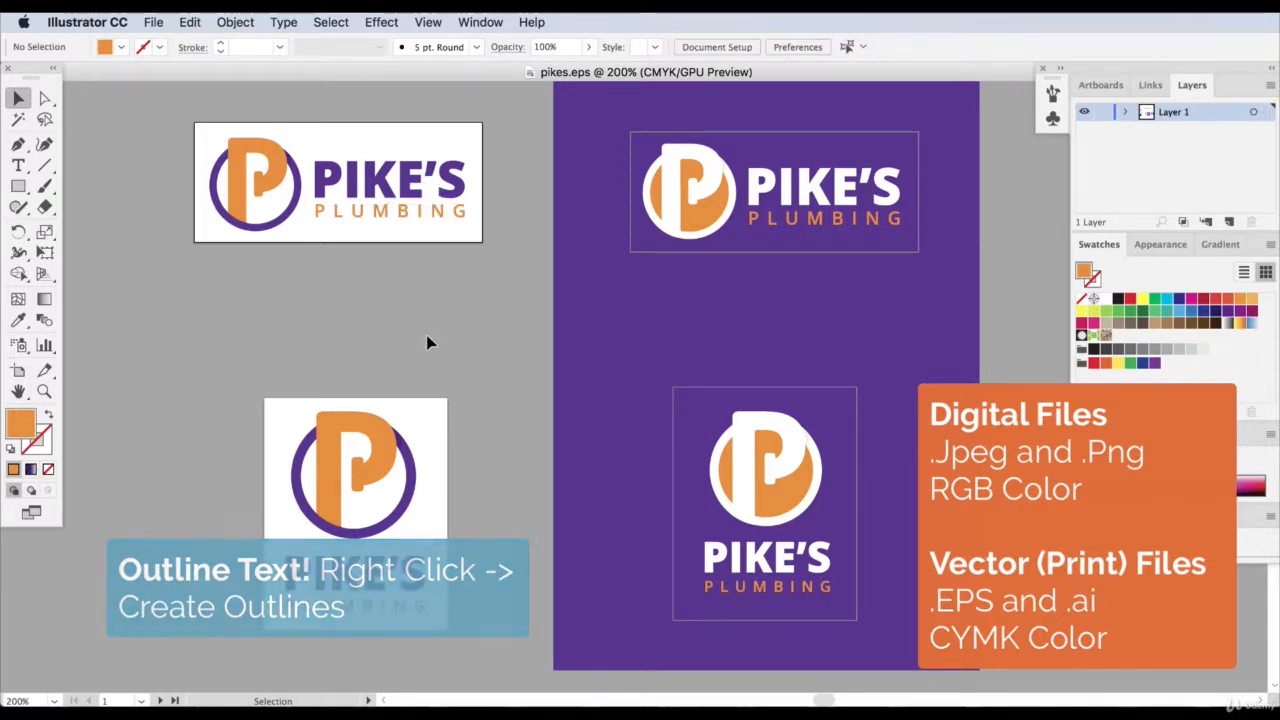